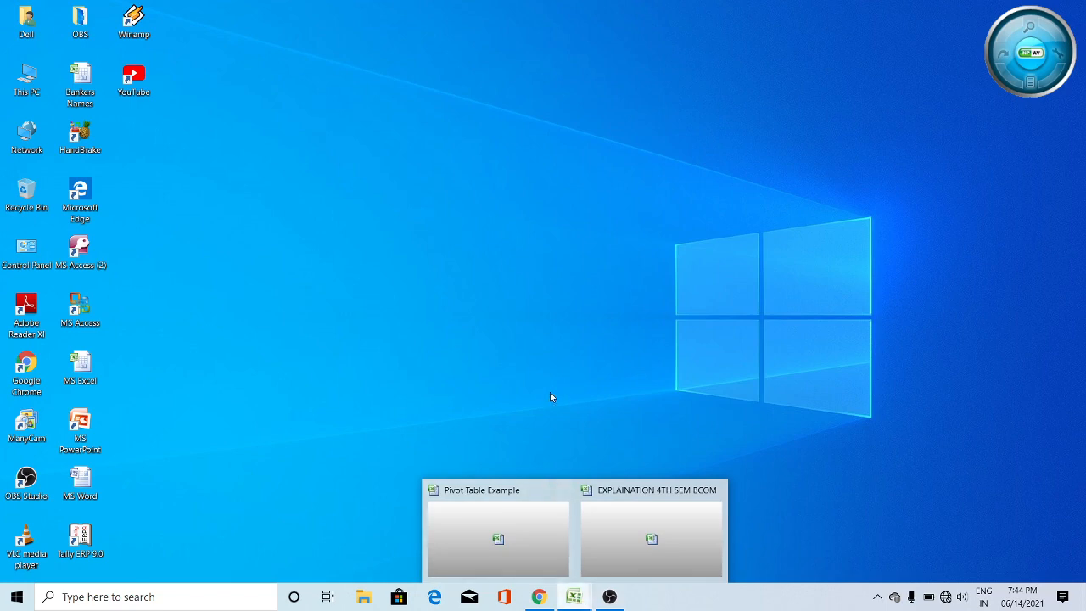
Switch to the EXPLAINATION 4TH SEM BCOM workbook in Excel and create a table over F6:J14 on Sheet3, without marking existing headers.
{"action": "left_click", "coordinate": [632, 492]}
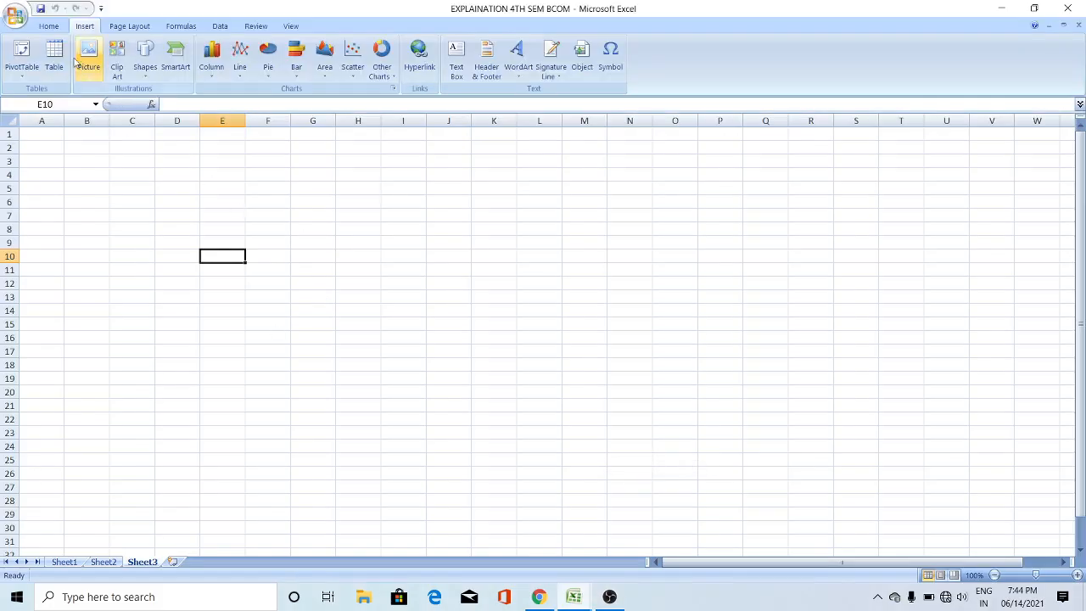
{"action": "left_click", "coordinate": [48, 26]}
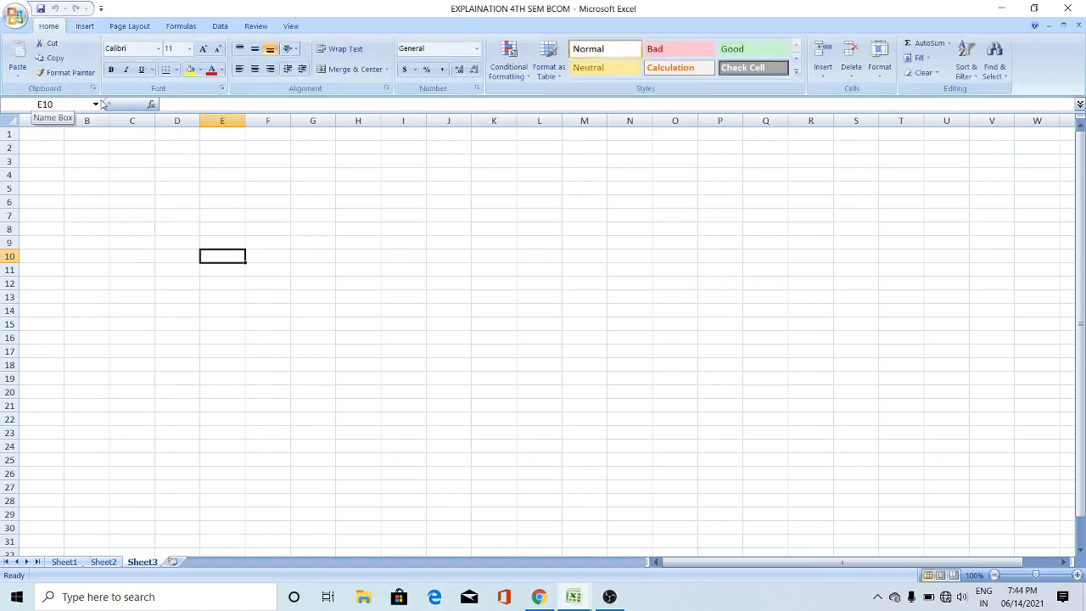
{"action": "left_click", "coordinate": [88, 26]}
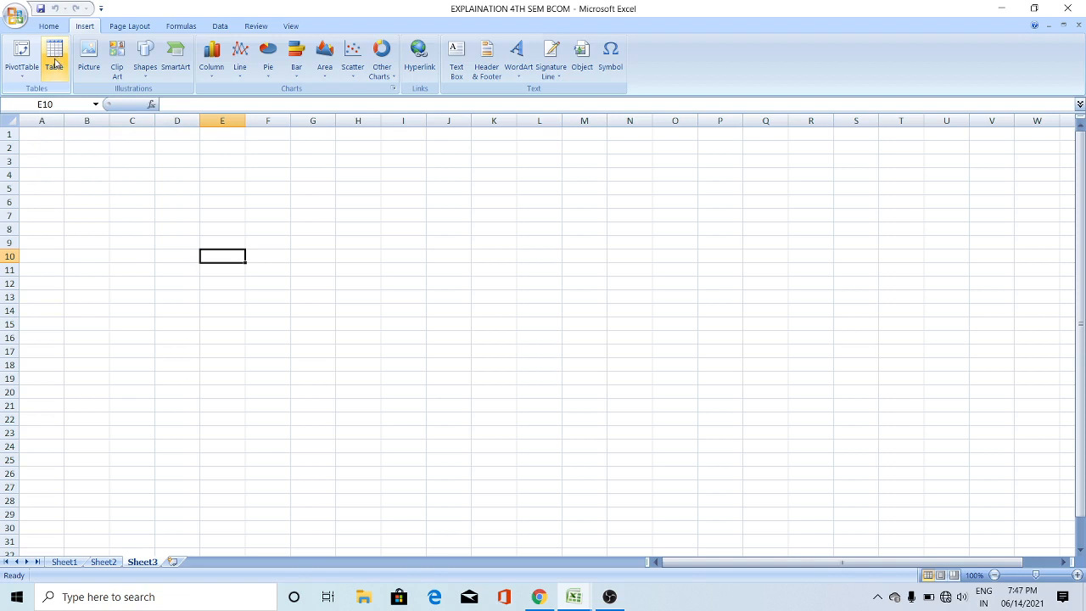
{"action": "left_click", "coordinate": [56, 56]}
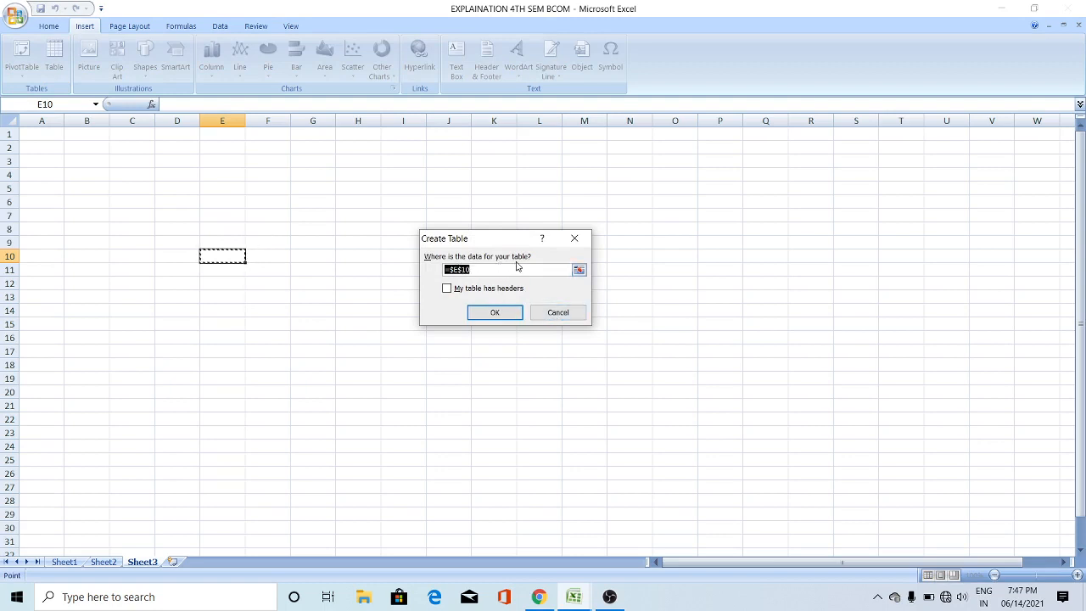
{"action": "left_click", "coordinate": [581, 272]}
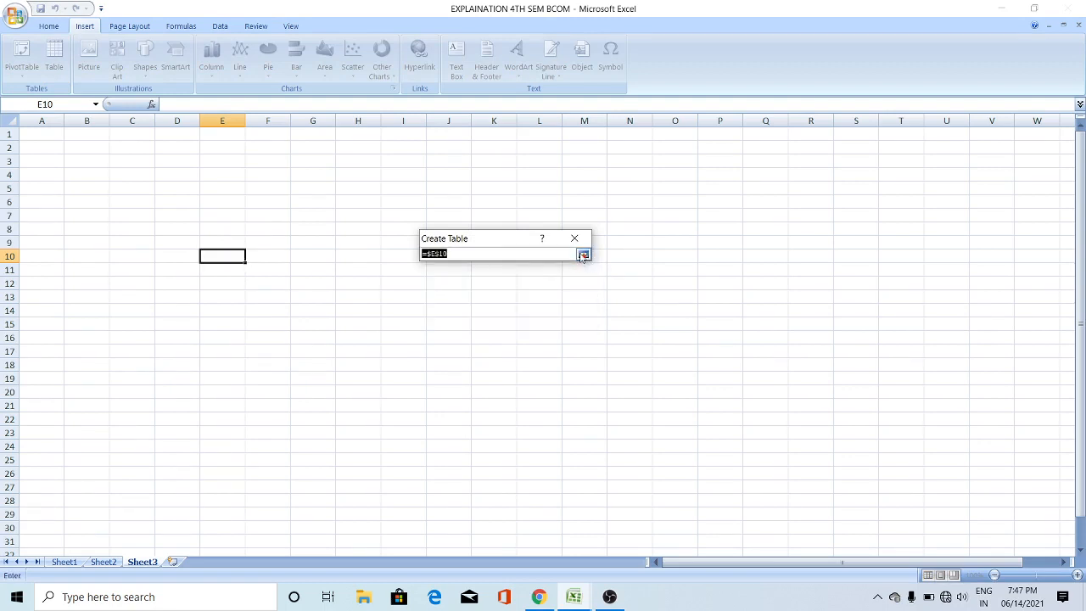
{"action": "left_click", "coordinate": [581, 255]}
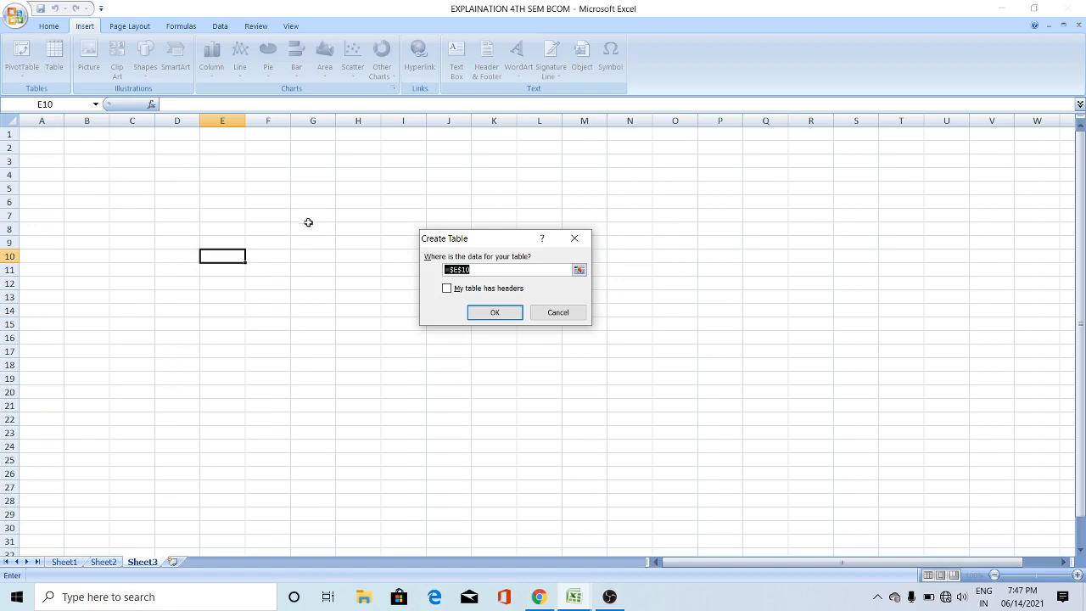
{"action": "left_click_drag", "start_coordinate": [266, 201], "coordinate": [443, 292]}
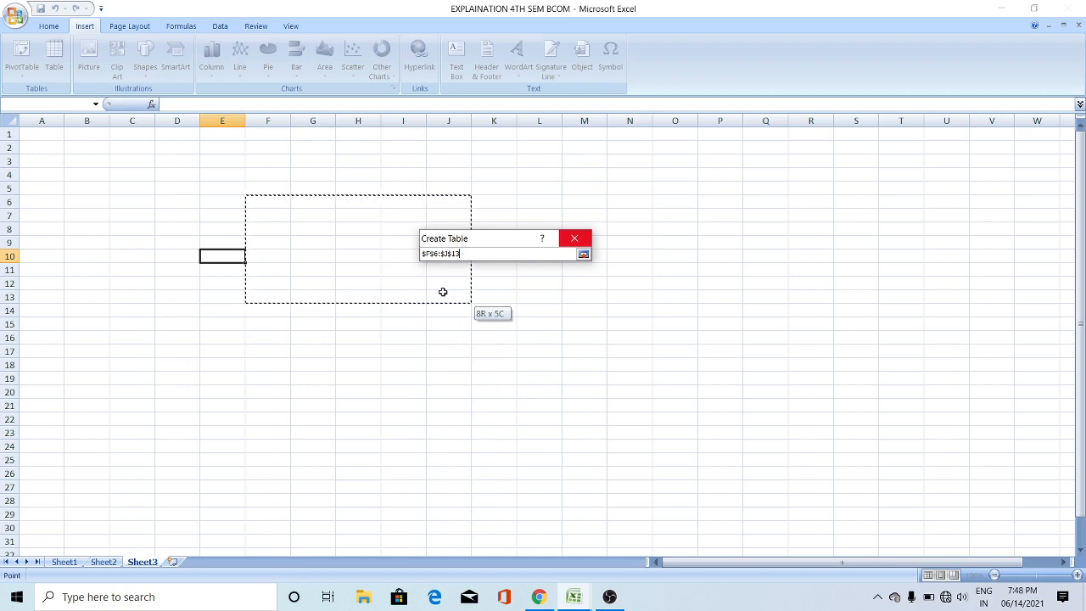
{"action": "left_click_drag", "start_coordinate": [443, 292], "coordinate": [445, 347]}
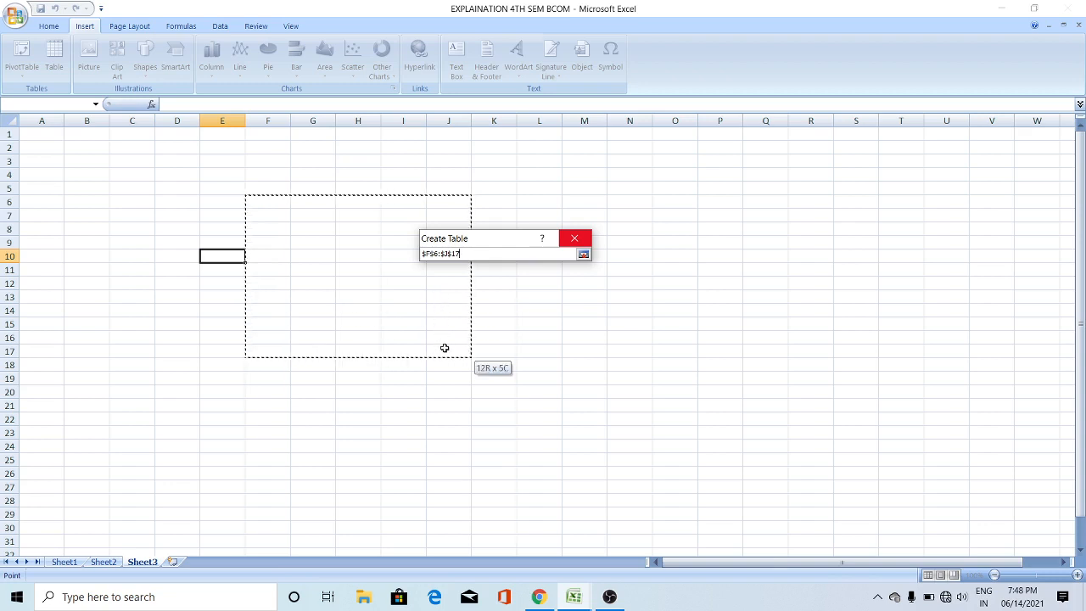
{"action": "left_click_drag", "start_coordinate": [444, 348], "coordinate": [454, 314]}
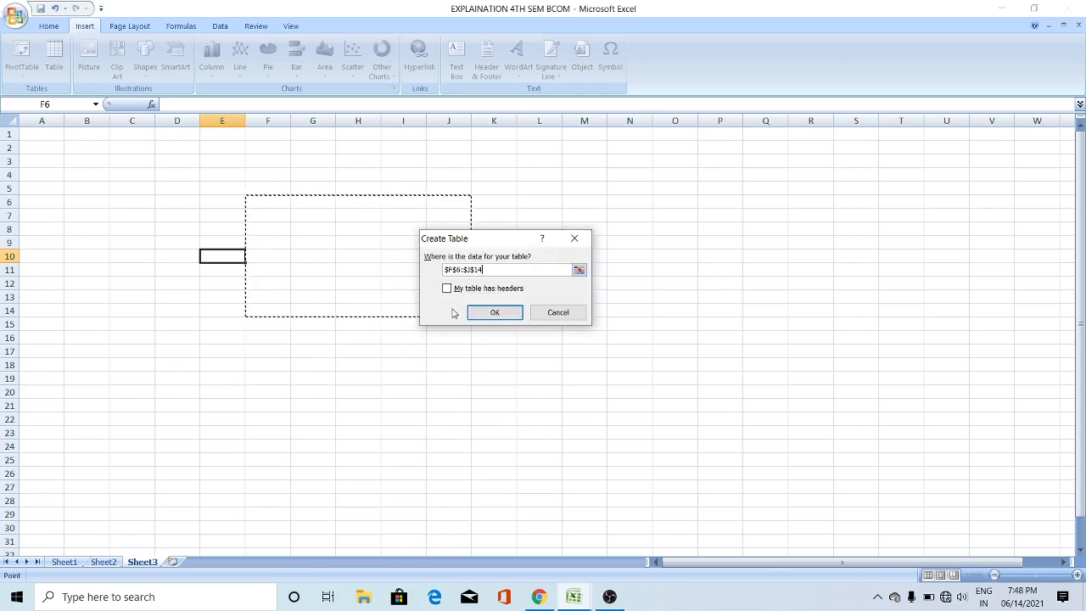
{"action": "left_click", "coordinate": [495, 312]}
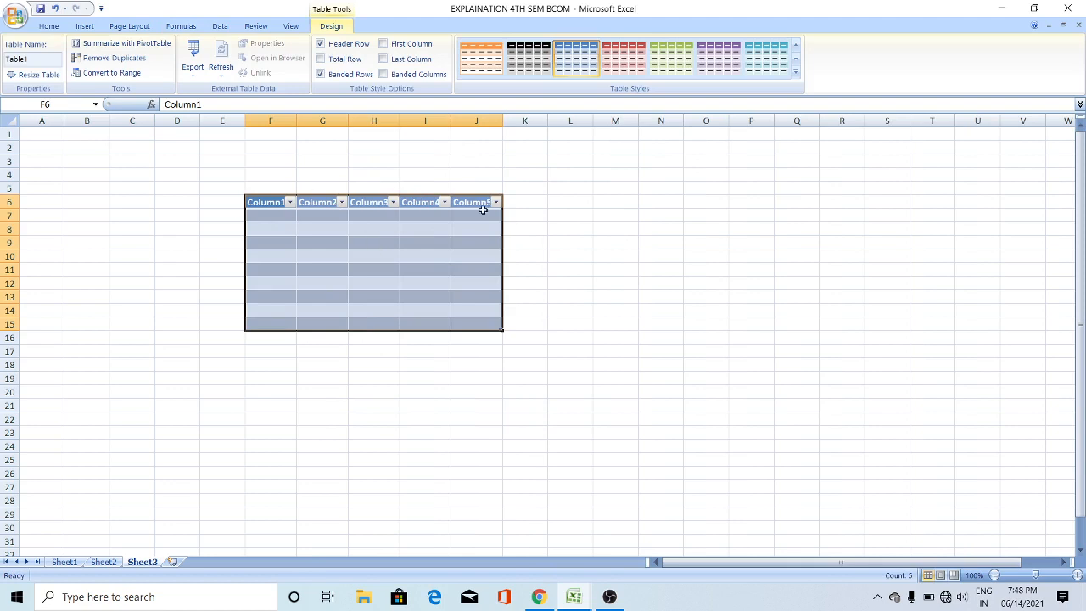
{"action": "left_click", "coordinate": [275, 216]}
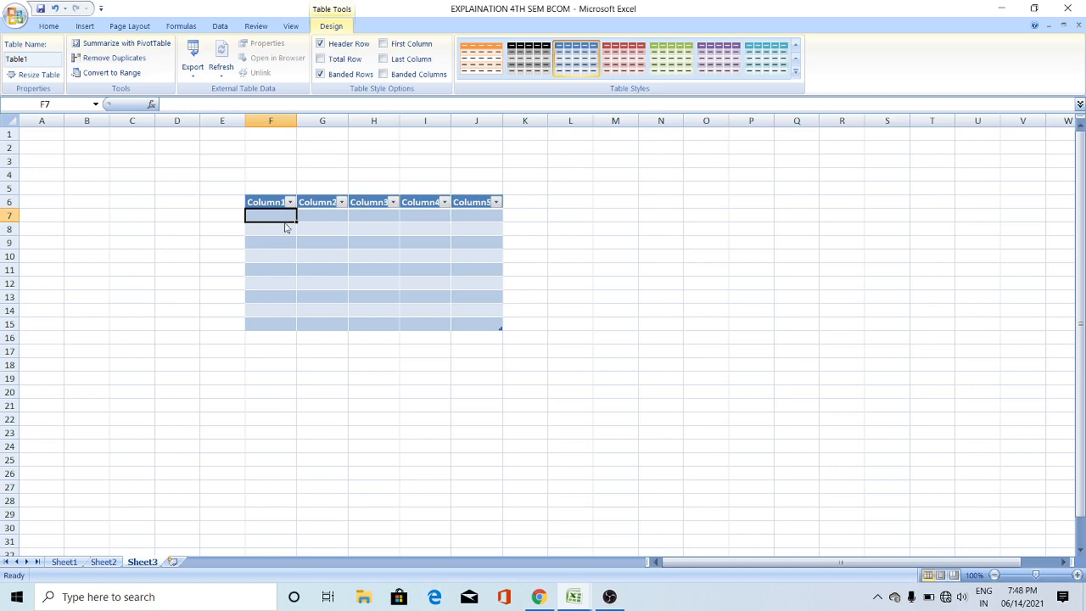
{"action": "type", "text": "Name"}
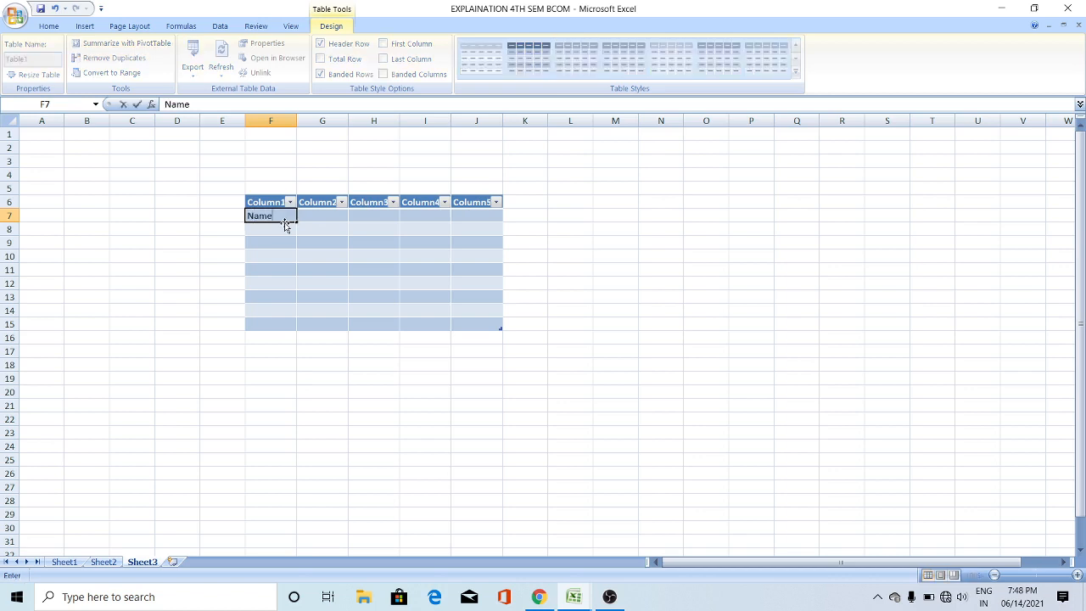
{"action": "key", "text": "Tab"}
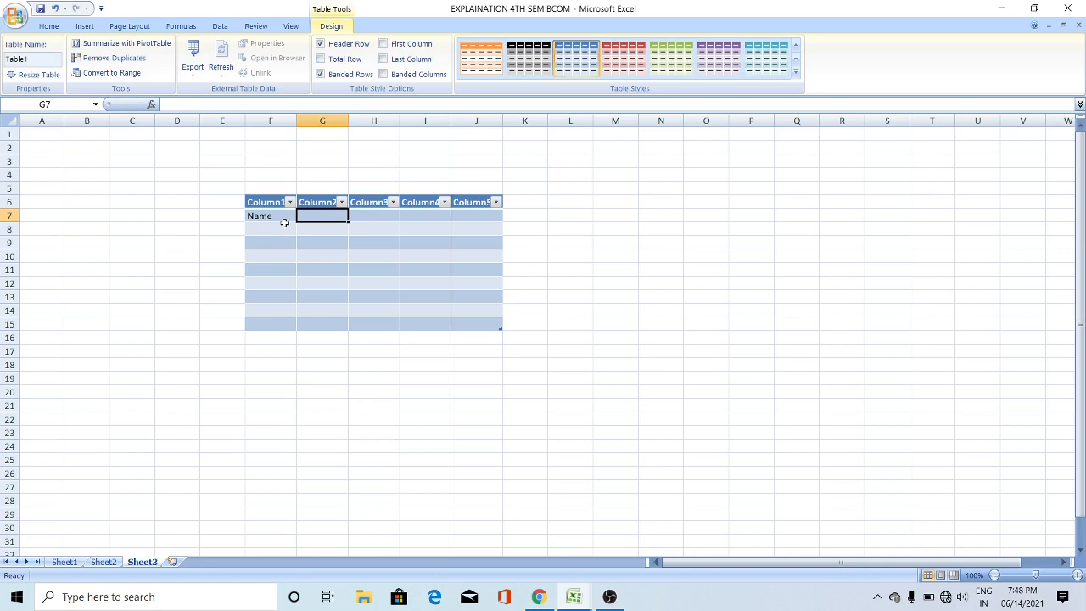
{"action": "type", "text": "R"}
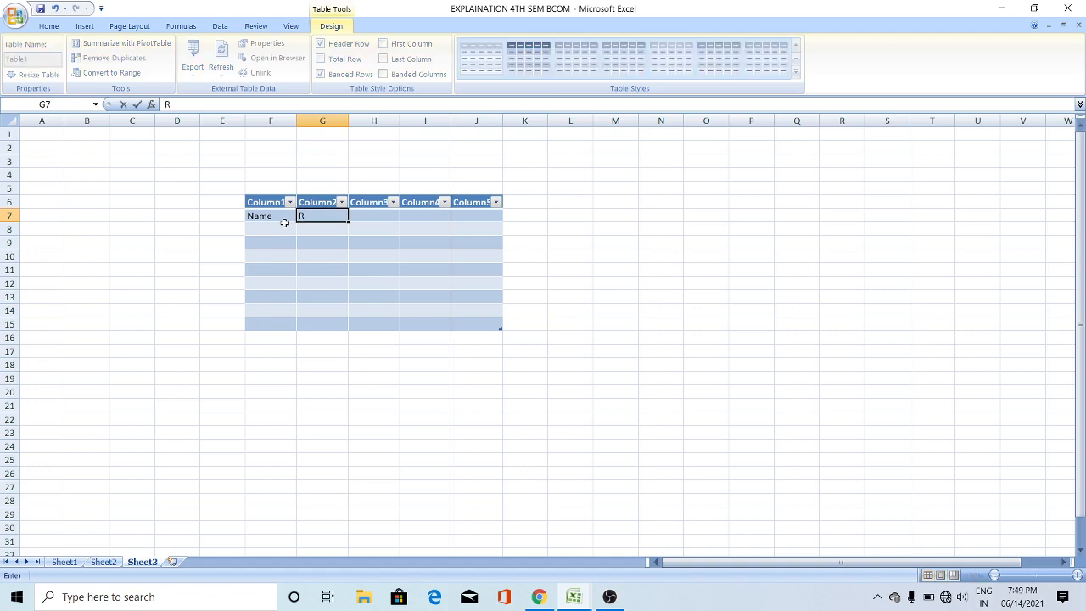
Label the first two table columns in row 7 as RNO in F7 and NAME in G7.
{"action": "left_click", "coordinate": [286, 214]}
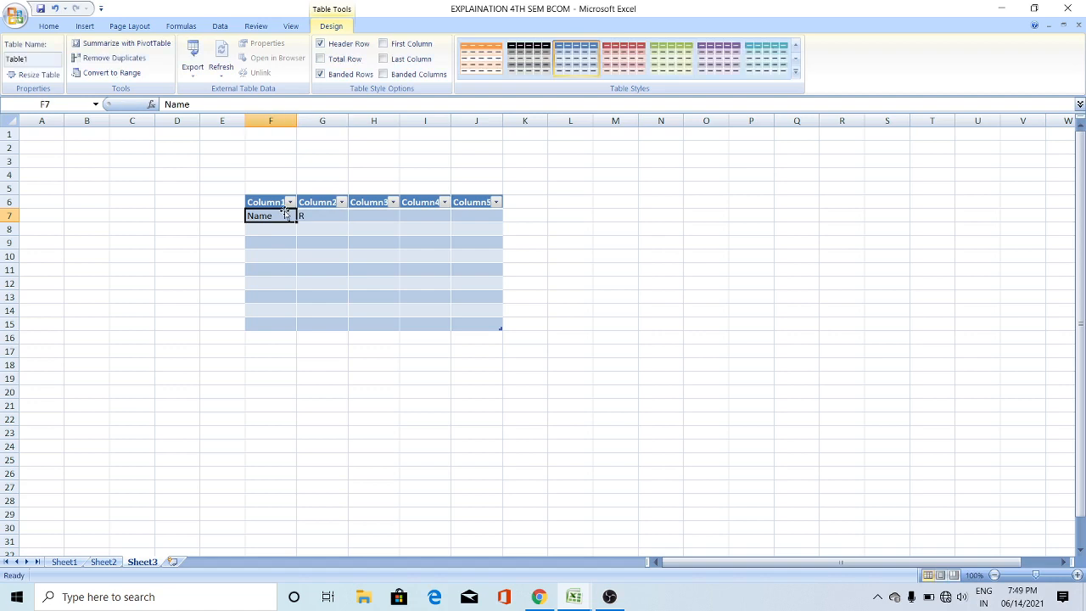
{"action": "type", "text": "RN"}
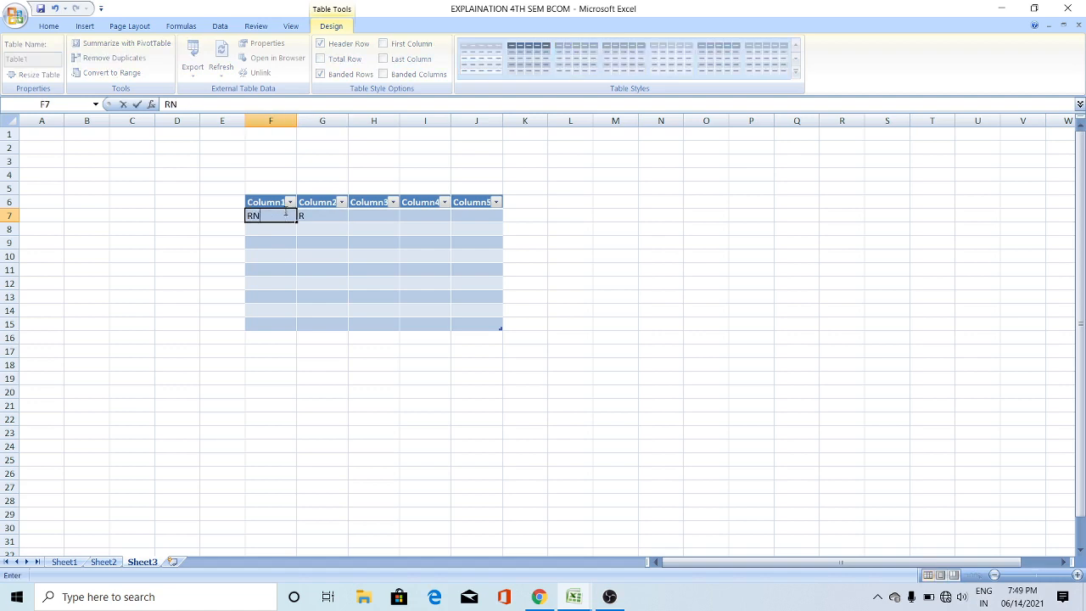
{"action": "type", "text": "O"}
{"action": "key", "text": "Tab"}
{"action": "type", "text": "N"}
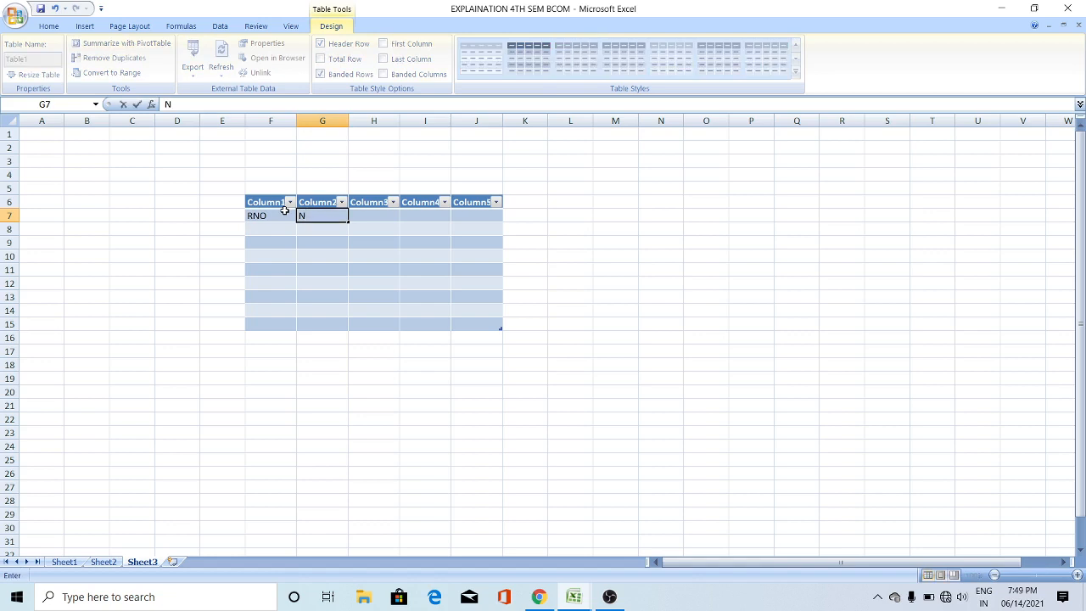
{"action": "type", "text": "AME"}
{"action": "key", "text": "Tab"}
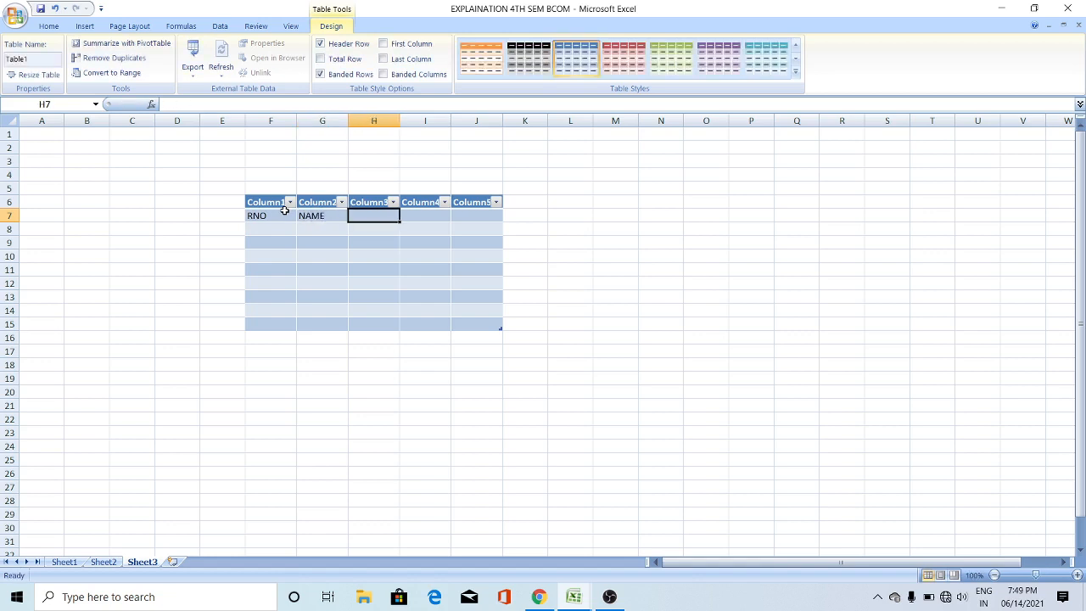
Label the remaining table columns in row 7 as T1M in H7, T2M in I7 and TOTAL in J7.
{"action": "type", "text": "T1"}
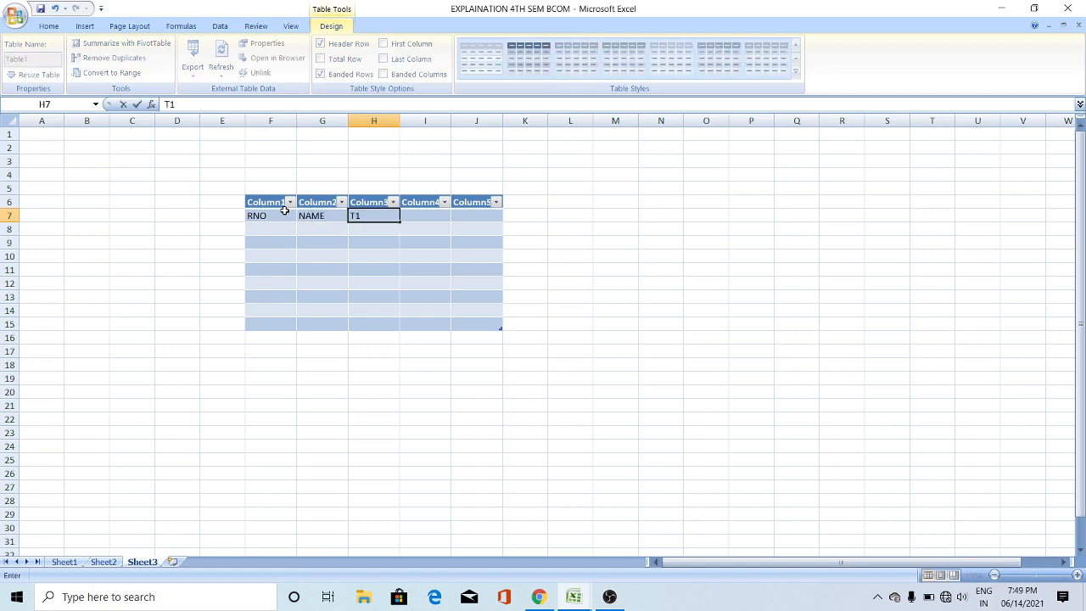
{"action": "type", "text": "M"}
{"action": "key", "text": "Tab"}
{"action": "type", "text": "T"}
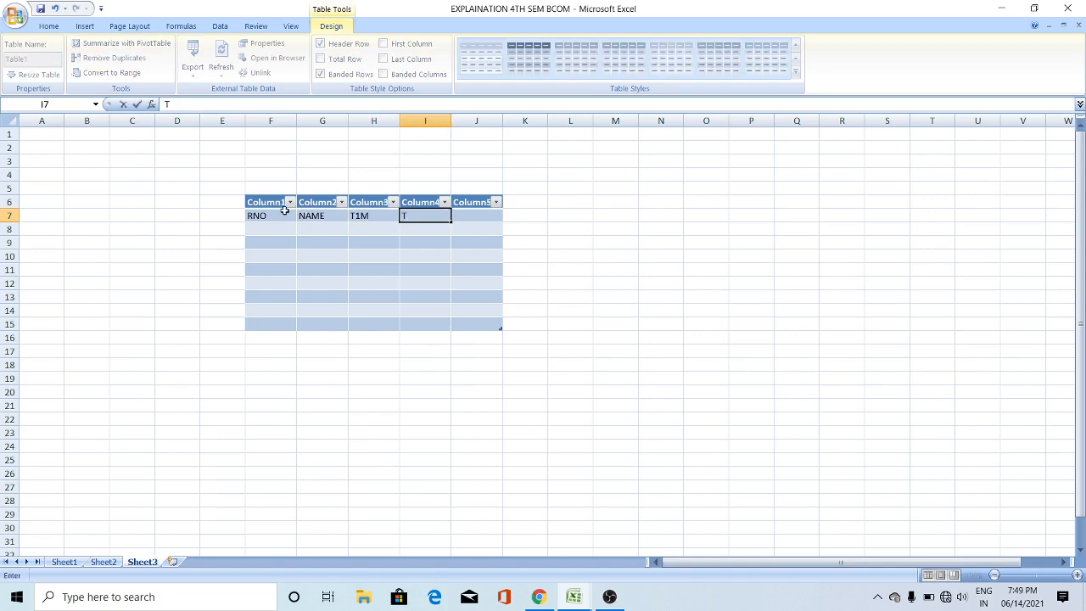
{"action": "type", "text": "2M"}
{"action": "key", "text": "Tab"}
{"action": "type", "text": "T"}
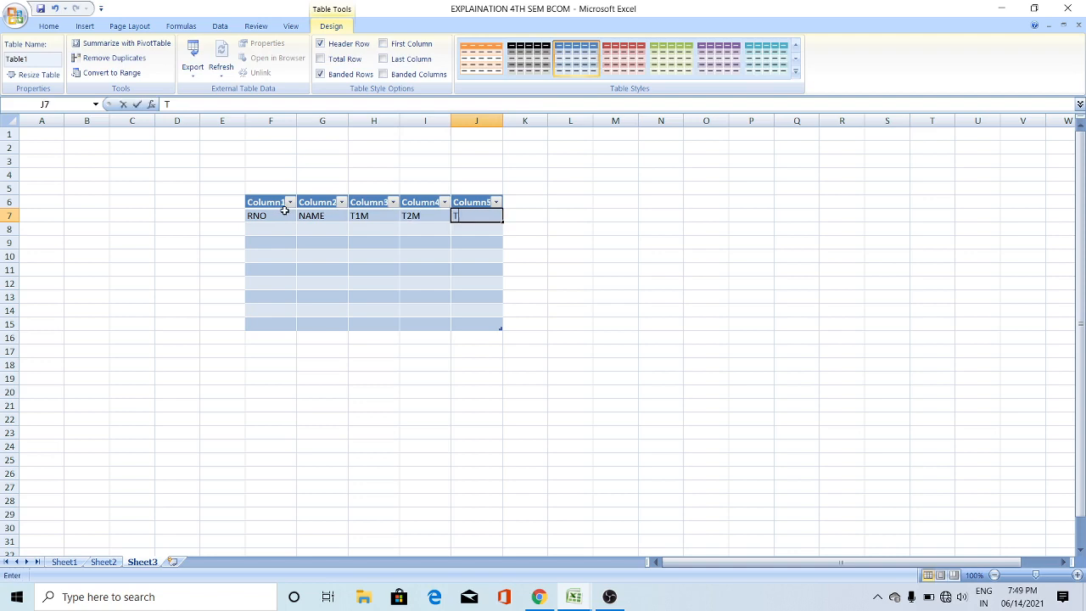
{"action": "type", "text": "ot"}
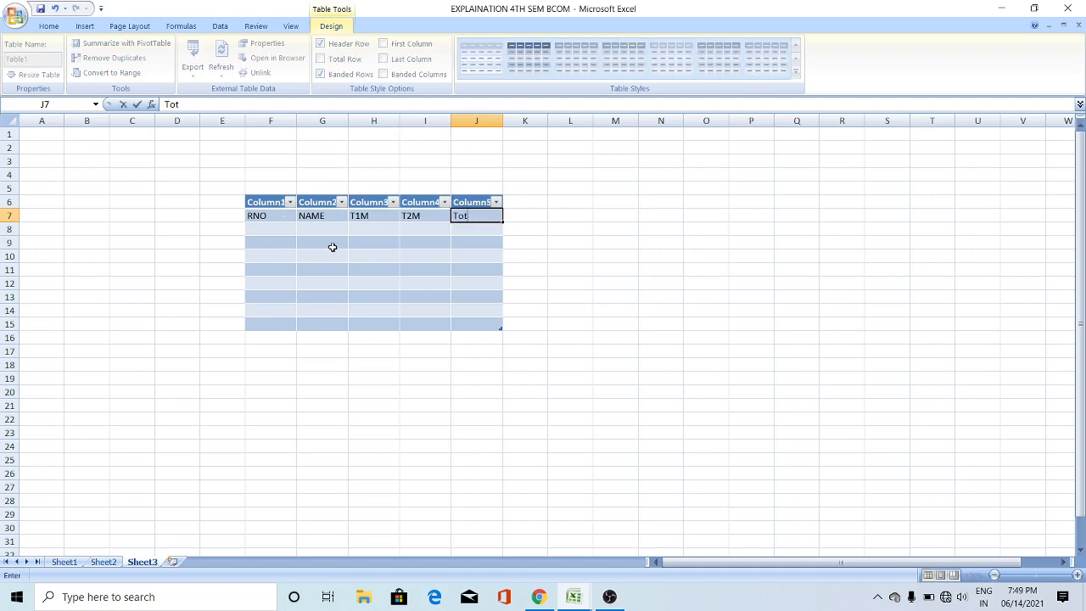
{"action": "type", "text": "aOTAL"}
Fill row 8 with the first student's roll number and first name, with T1M 89 and T2M 76, leaving TOTAL empty.
{"action": "left_click", "coordinate": [272, 229]}
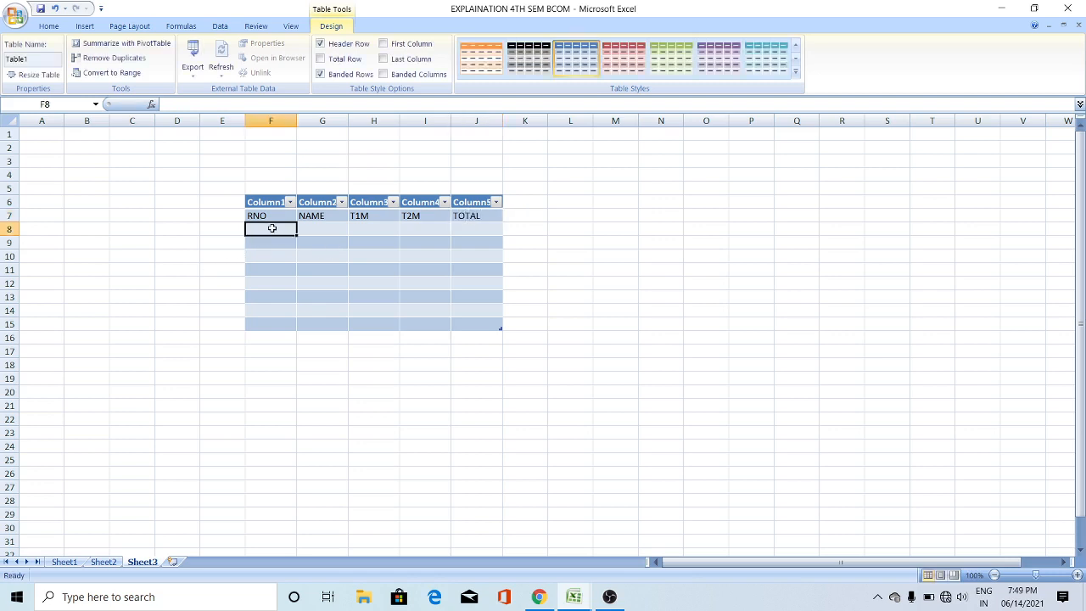
{"action": "type", "text": "123`"}
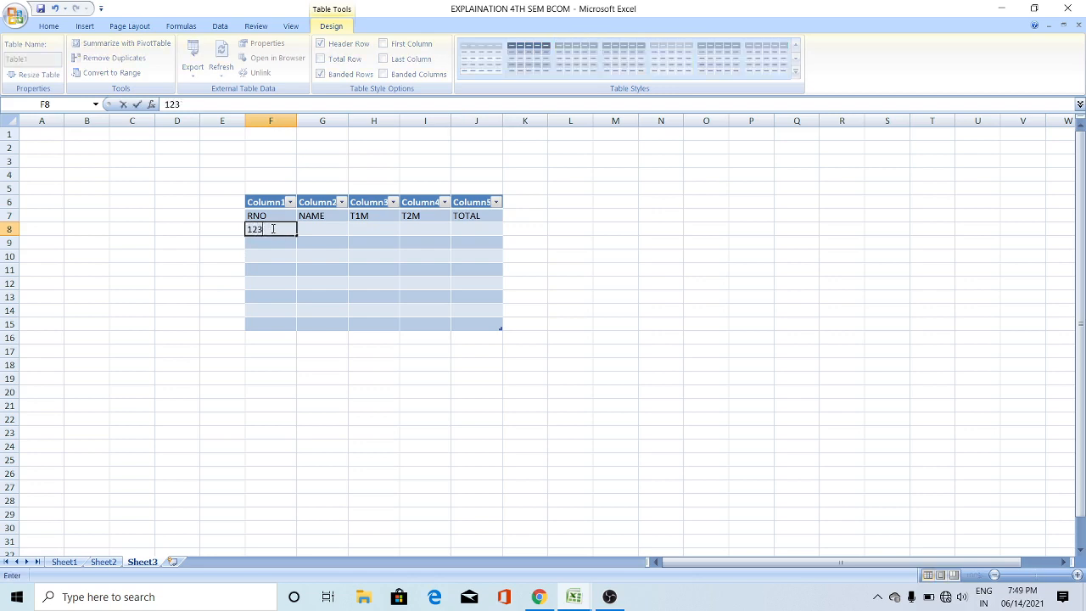
{"action": "key", "text": "Tab"}
{"action": "type", "text": "Ra"}
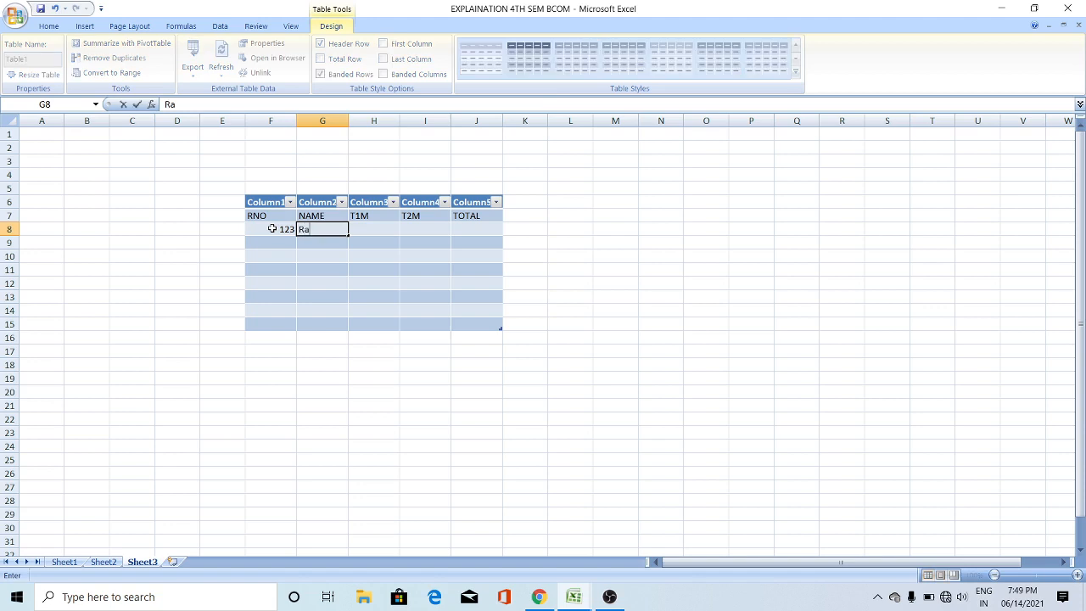
{"action": "key", "text": "BackSpace"}
{"action": "key", "text": "BackSpace"}
{"action": "type", "text": "Anup"}
{"action": "key", "text": "Tab"}
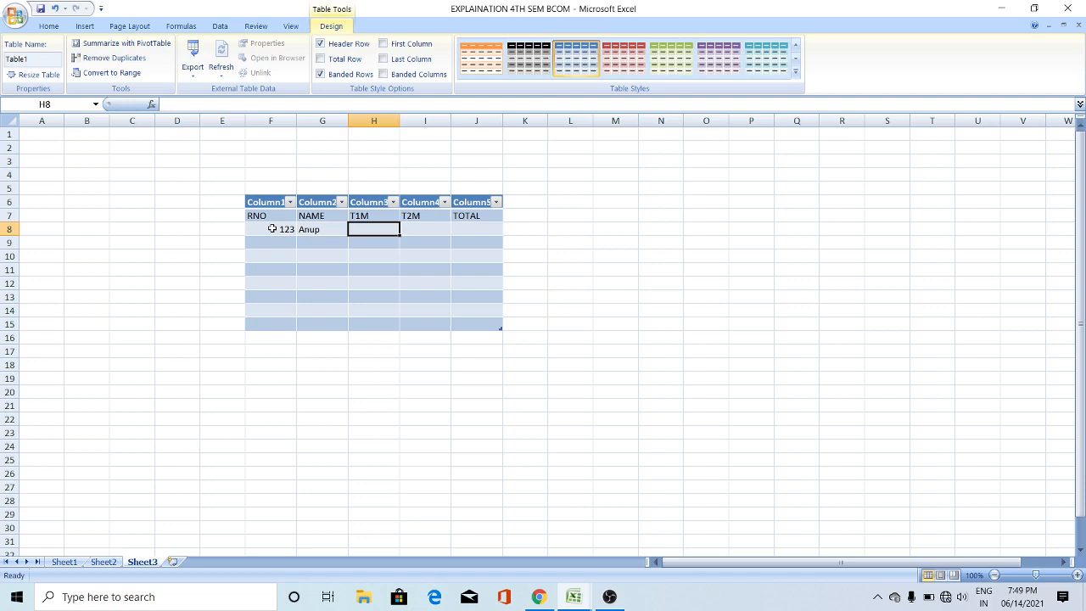
{"action": "type", "text": "89"}
{"action": "key", "text": "Tab"}
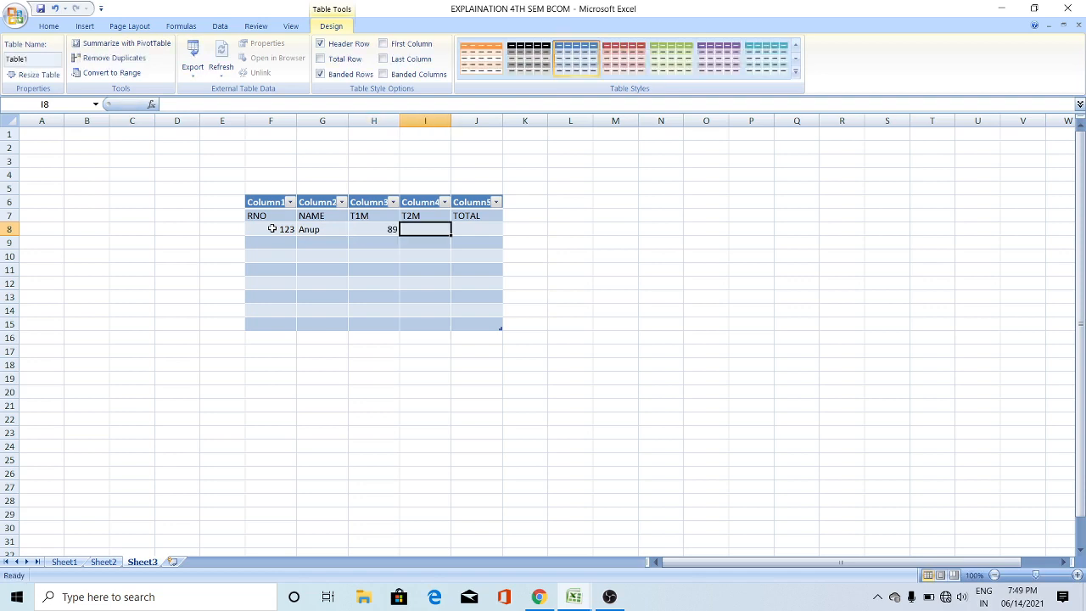
{"action": "type", "text": "76"}
{"action": "key", "text": "Tab"}
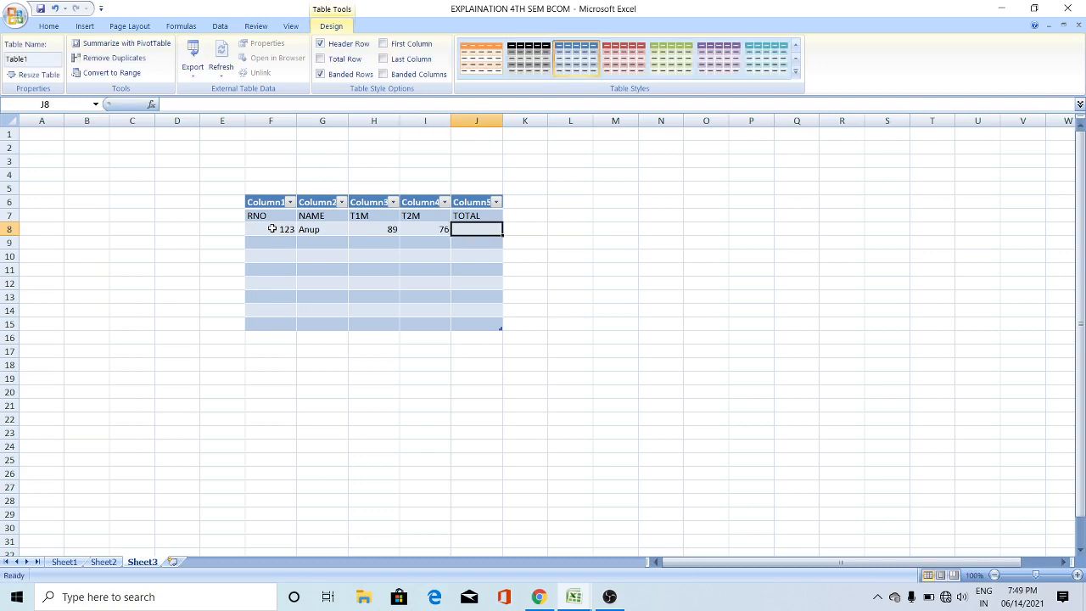
Fill row 9 with the second student's roll number and first name, with T1M 67 and T2M 65, leaving TOTAL empty.
{"action": "left_click", "coordinate": [275, 239]}
{"action": "type", "text": "12"}
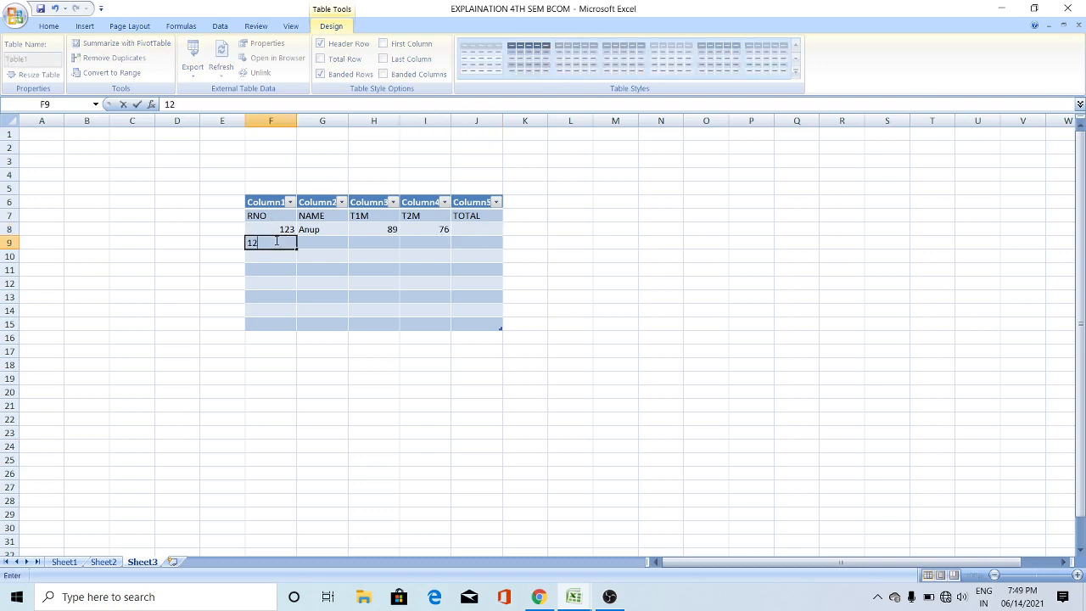
{"action": "type", "text": "4"}
{"action": "key", "text": "Tab"}
{"action": "type", "text": "Suma"}
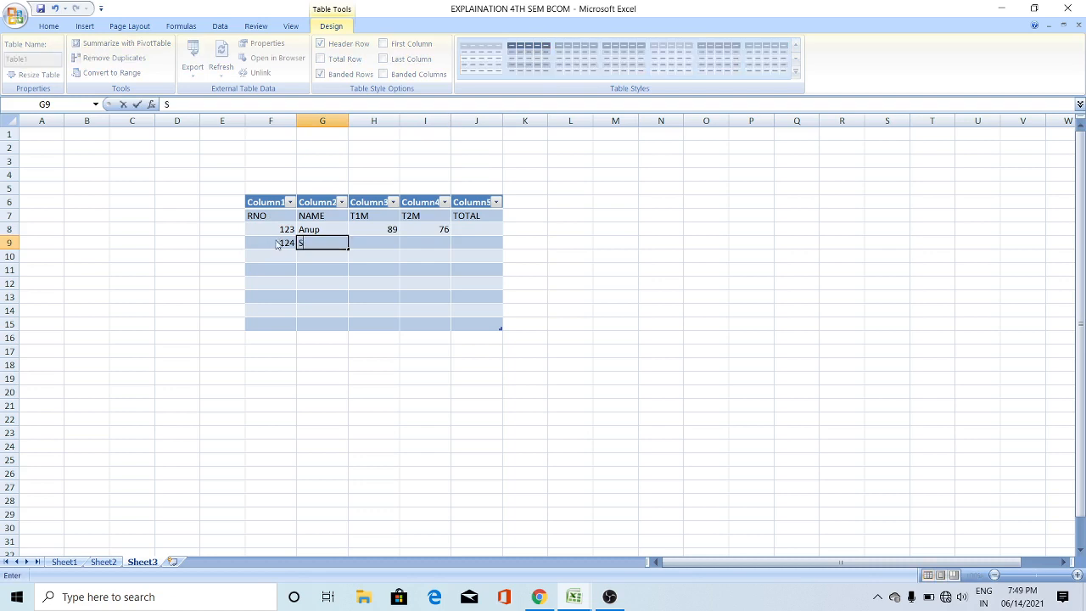
{"action": "key", "text": "Tab"}
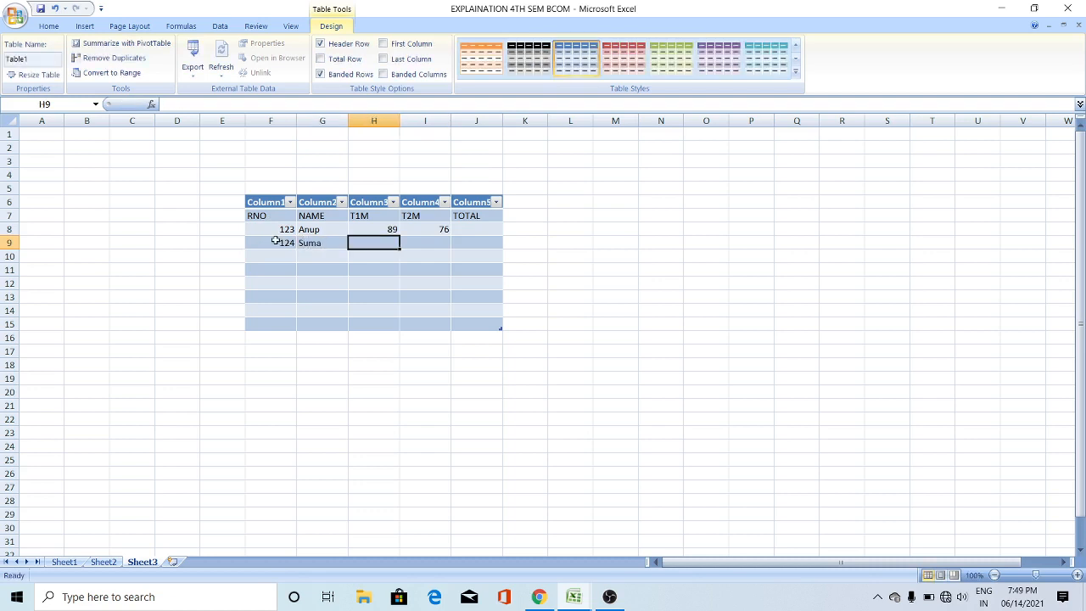
{"action": "type", "text": "67"}
{"action": "key", "text": "Tab"}
{"action": "type", "text": "65"}
{"action": "key", "text": "Tab"}
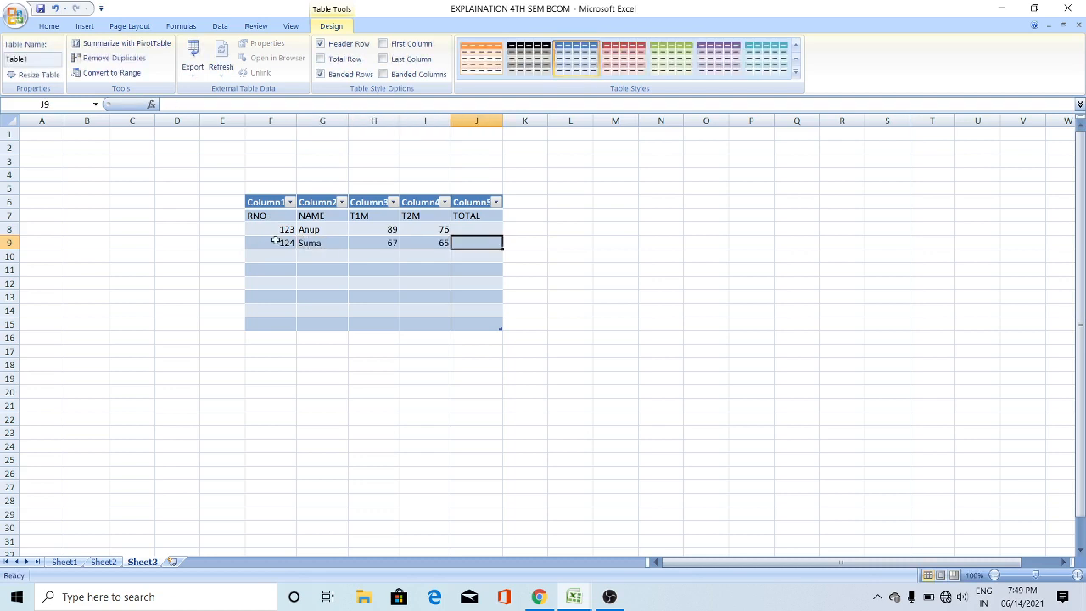
Fill row 10 with the third student's roll number and first name, with T1M 65 and T2M 54, leaving TOTAL empty.
{"action": "left_click", "coordinate": [274, 255]}
{"action": "type", "text": "1"}
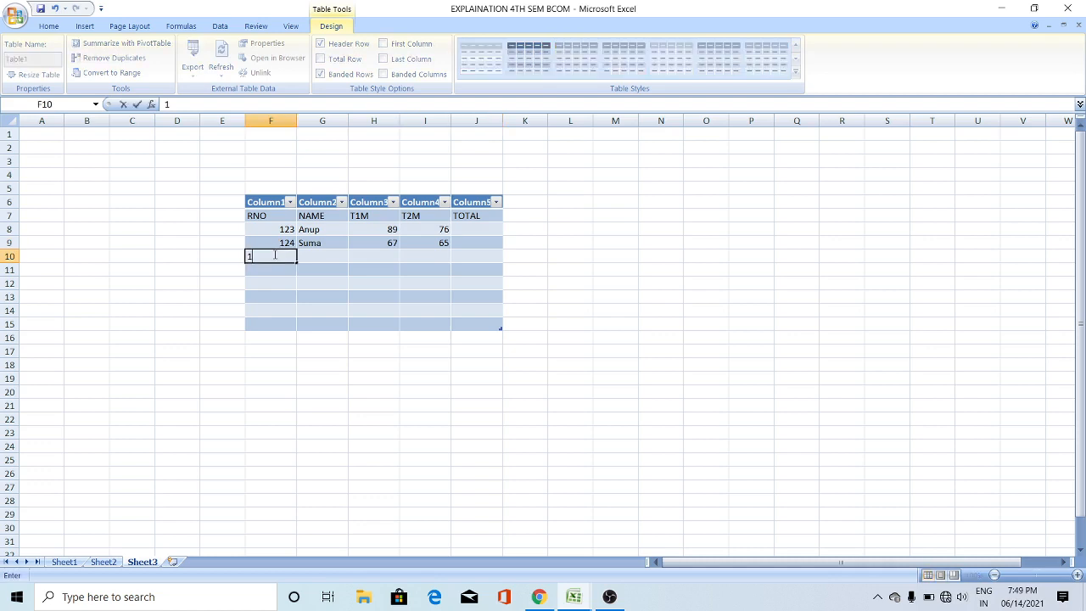
{"action": "type", "text": "25"}
{"action": "key", "text": "Tab"}
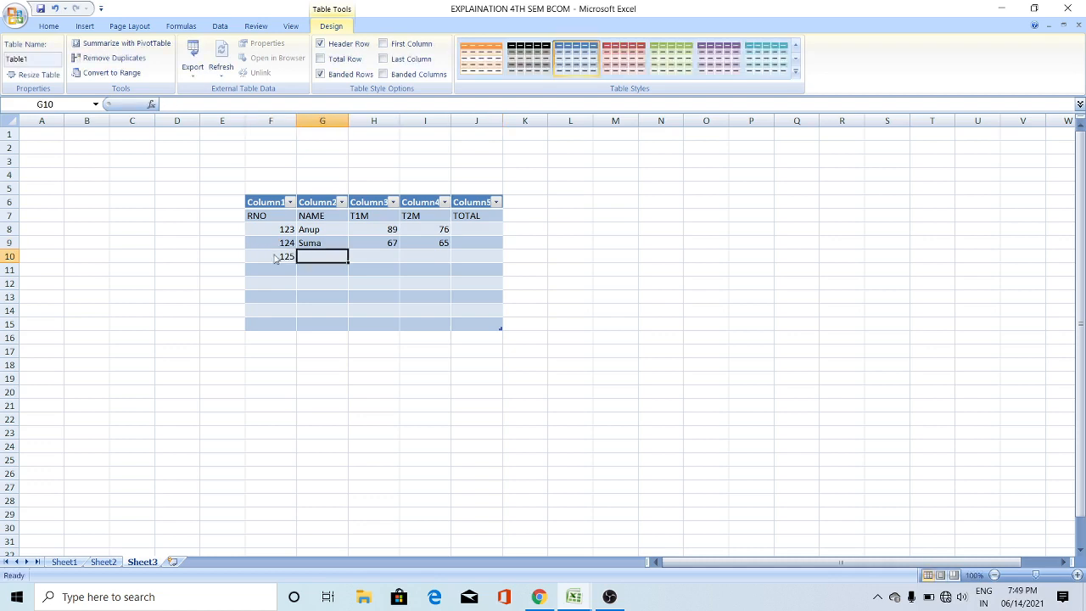
{"action": "type", "text": "S"}
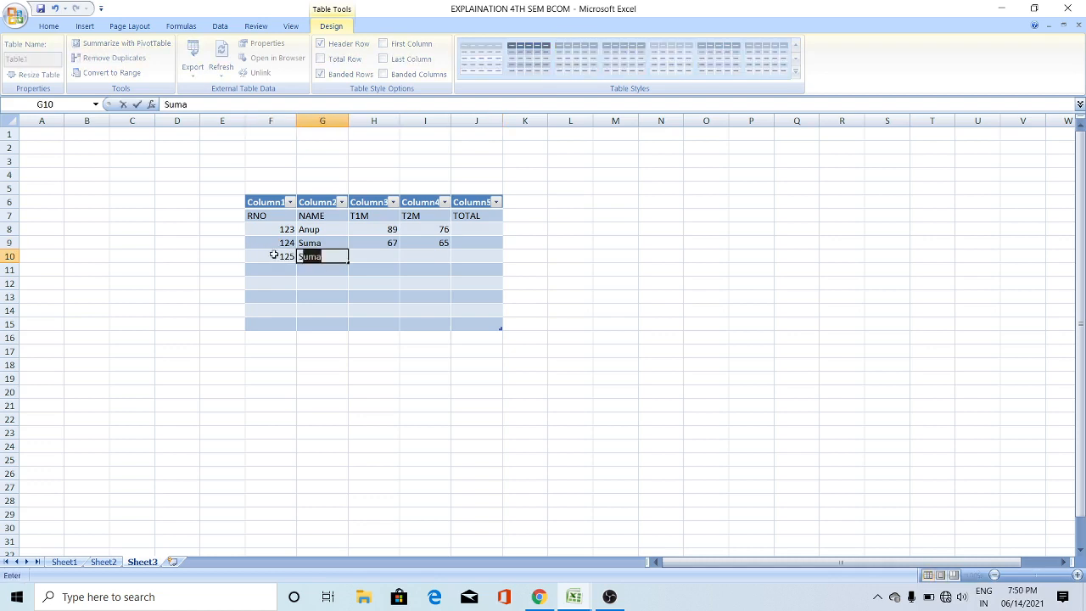
{"action": "type", "text": "udha"}
{"action": "key", "text": "Tab"}
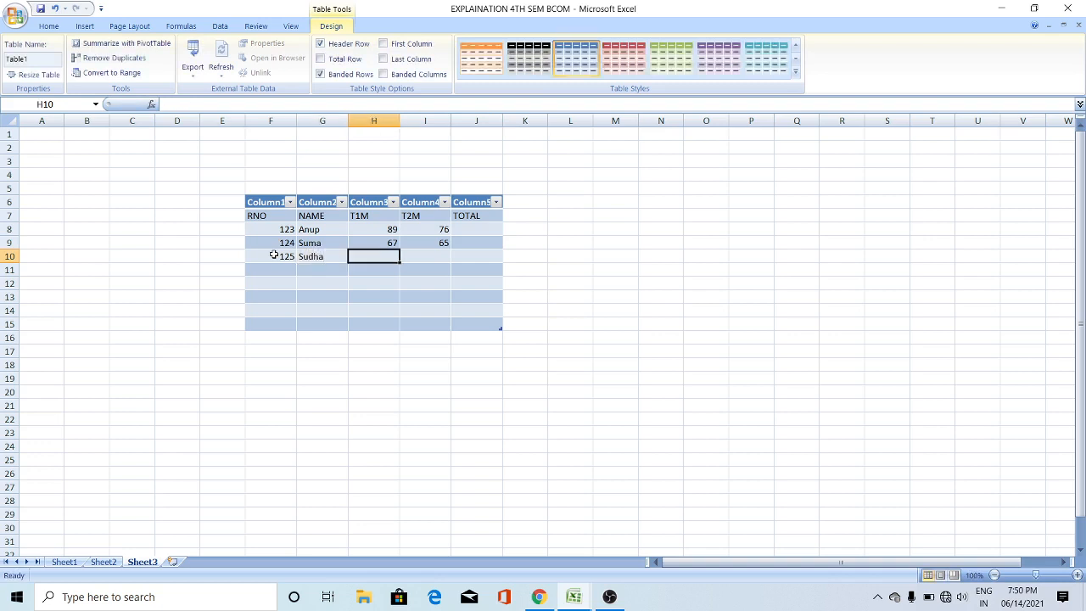
{"action": "type", "text": "65"}
{"action": "key", "text": "Tab"}
{"action": "type", "text": "54"}
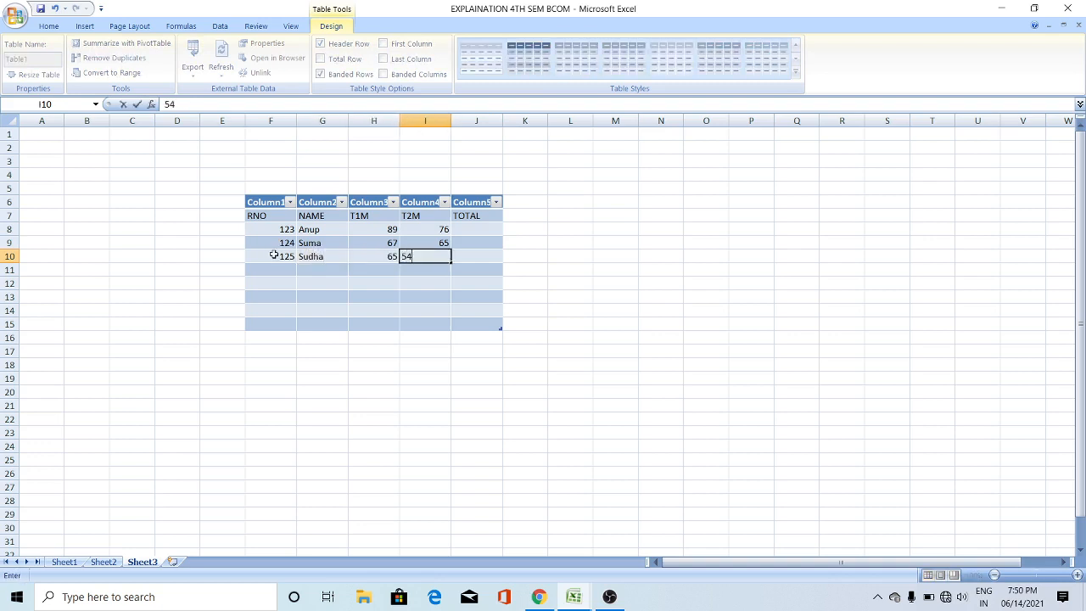
{"action": "key", "text": "Tab"}
Fill row 11 with the fourth student's roll number and first name, with T1M 54 and T2M 84, leaving TOTAL empty.
{"action": "left_click", "coordinate": [275, 268]}
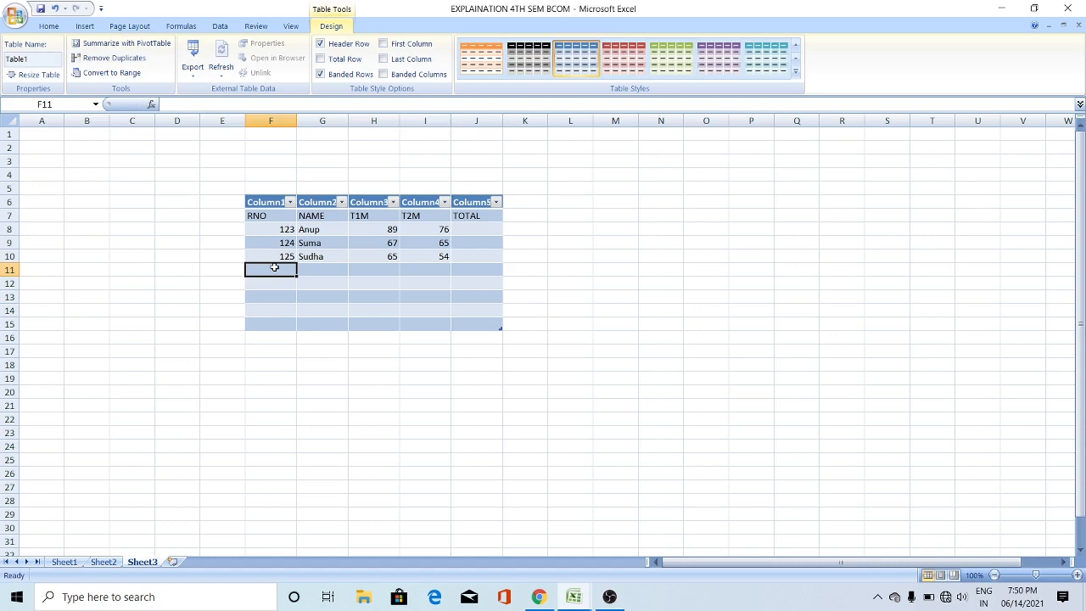
{"action": "type", "text": "126"}
{"action": "key", "text": "Tab"}
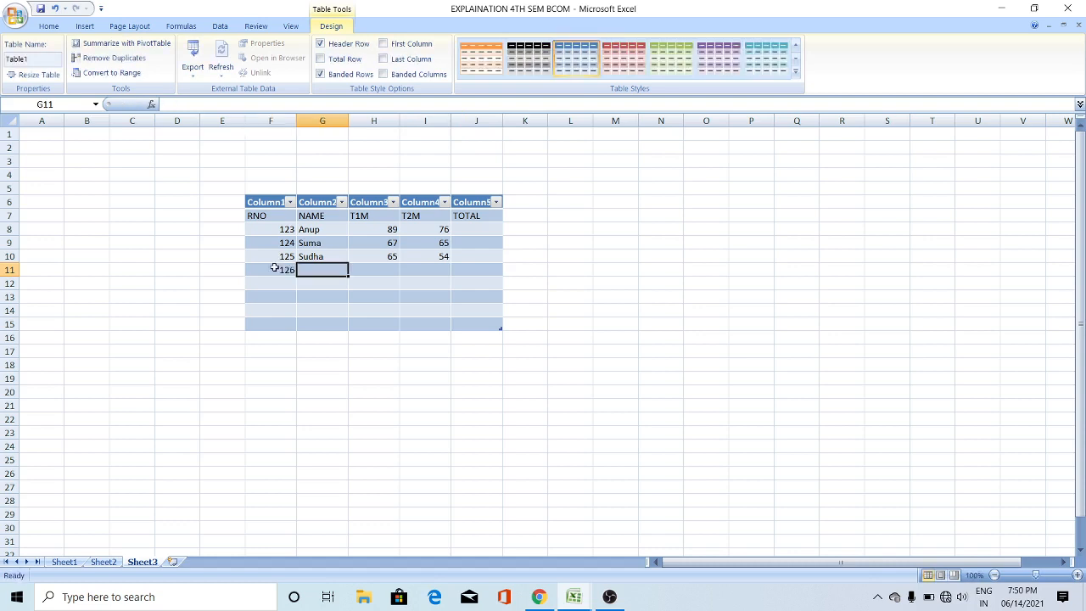
{"action": "type", "text": "Anusha"}
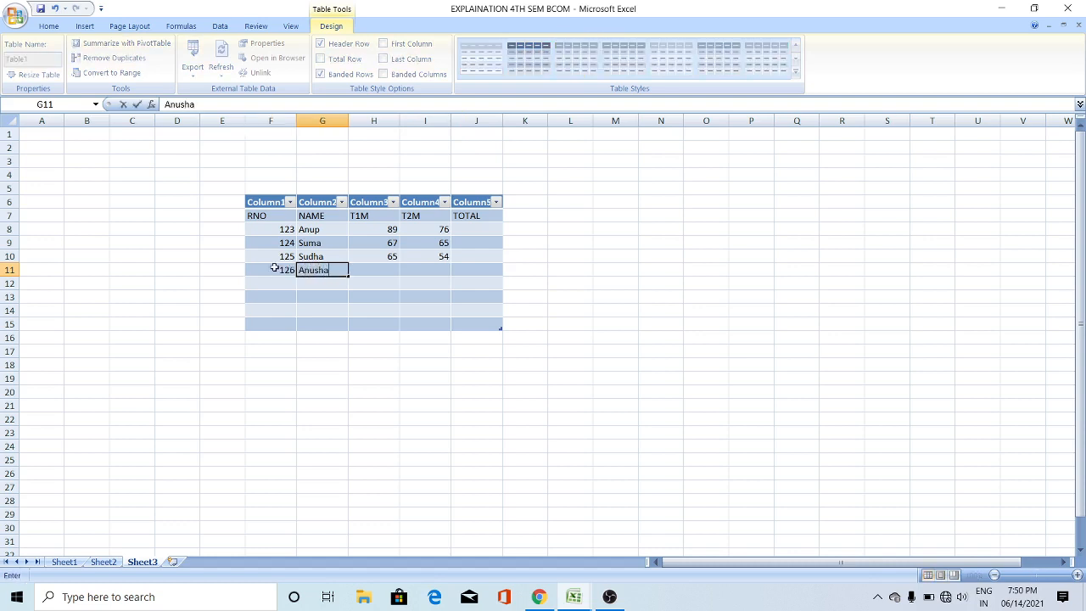
{"action": "key", "text": "Tab"}
{"action": "type", "text": "54"}
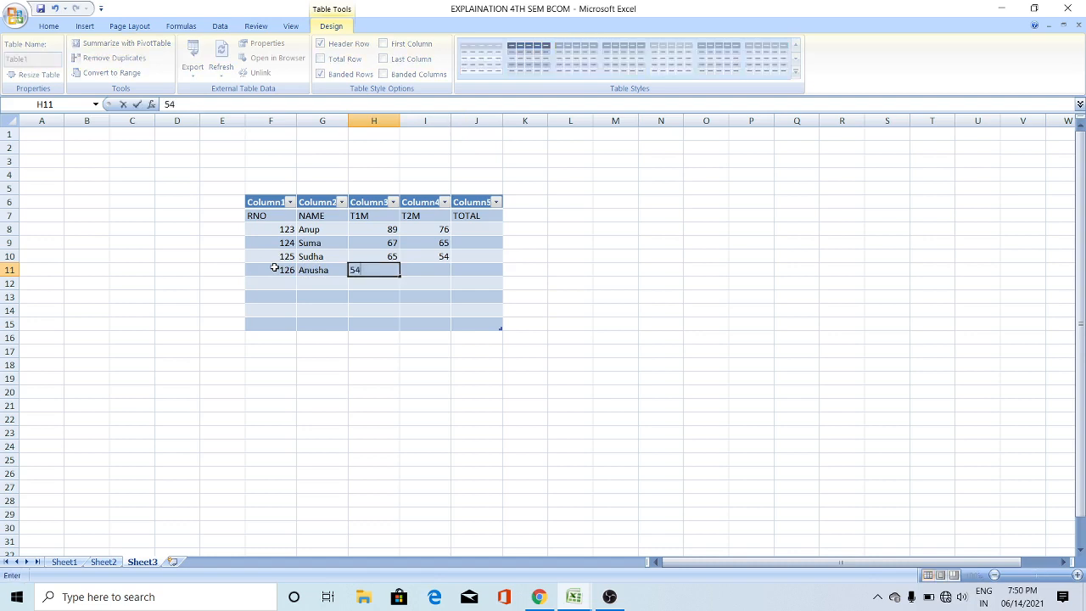
{"action": "key", "text": "Tab"}
{"action": "type", "text": "84"}
{"action": "key", "text": "Tab"}
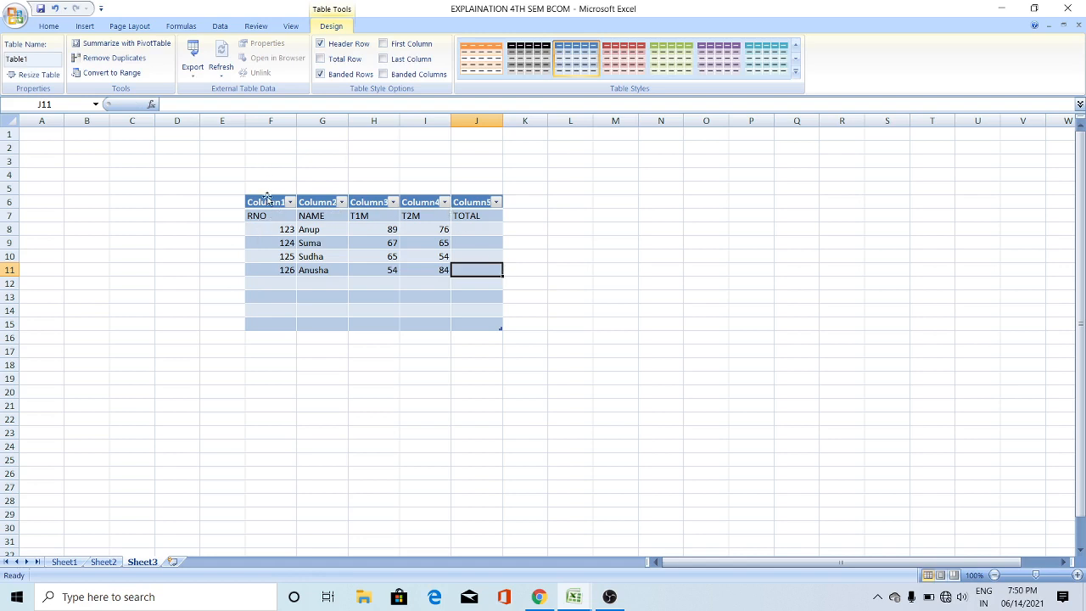
Enlarge the font of the whole table F6:J15 to size 22 and widen columns F to J to fit the text.
{"action": "left_click_drag", "start_coordinate": [266, 201], "coordinate": [490, 326]}
{"action": "left_click", "coordinate": [48, 26]}
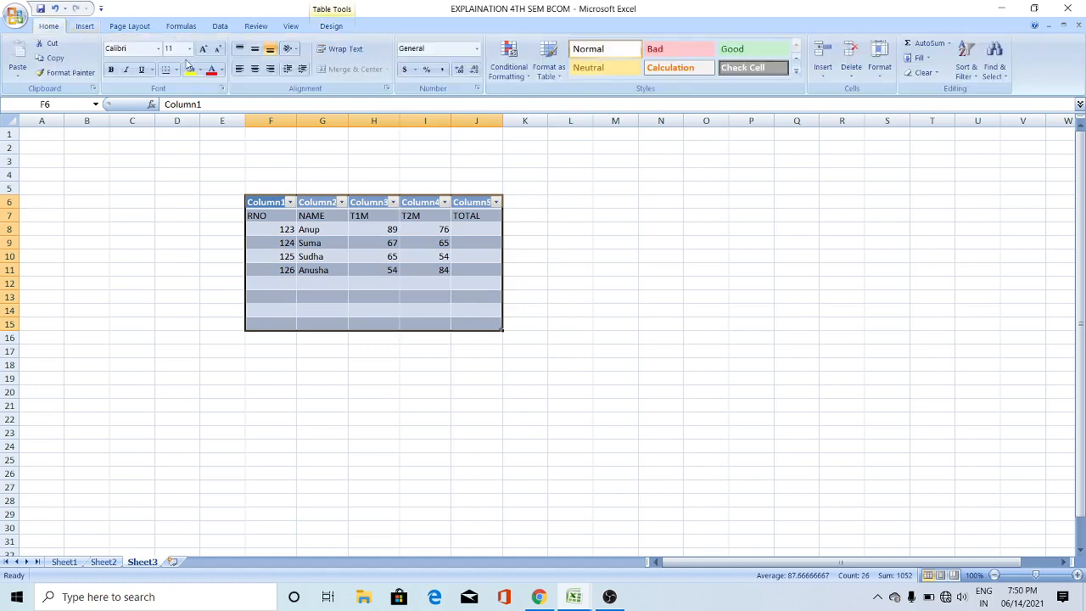
{"action": "left_click", "coordinate": [202, 49]}
{"action": "left_click", "coordinate": [202, 49]}
{"action": "left_click", "coordinate": [202, 49]}
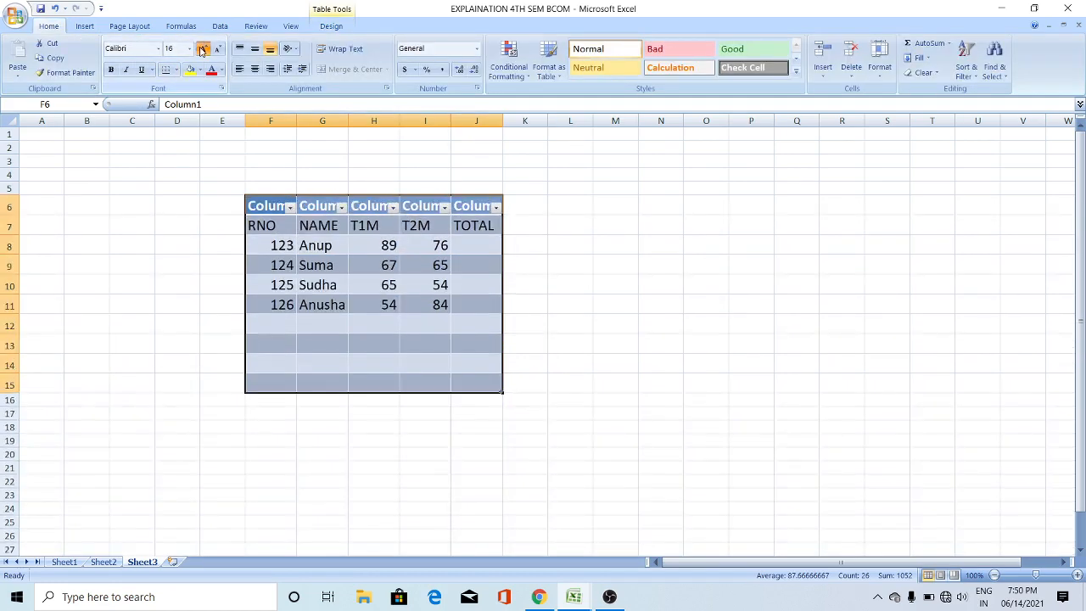
{"action": "left_click", "coordinate": [202, 49]}
{"action": "left_click", "coordinate": [202, 49]}
{"action": "left_click", "coordinate": [202, 49]}
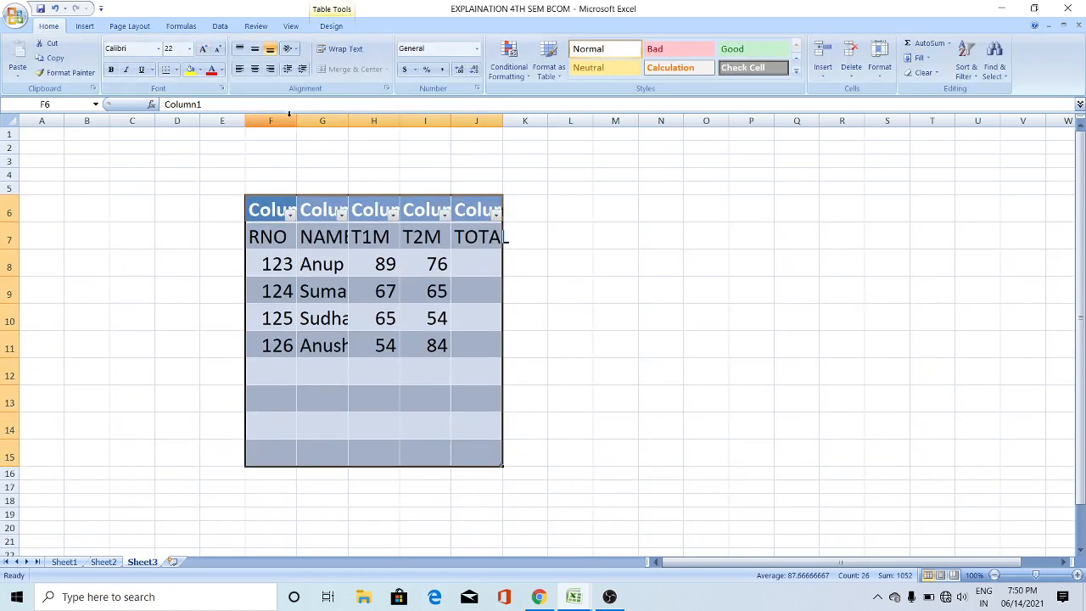
{"action": "left_click_drag", "start_coordinate": [296, 121], "coordinate": [825, 120]}
Sum the first student's T1M and T2M marks in J8 with AutoSum and fill the formula down to J11.
{"action": "left_click", "coordinate": [773, 261]}
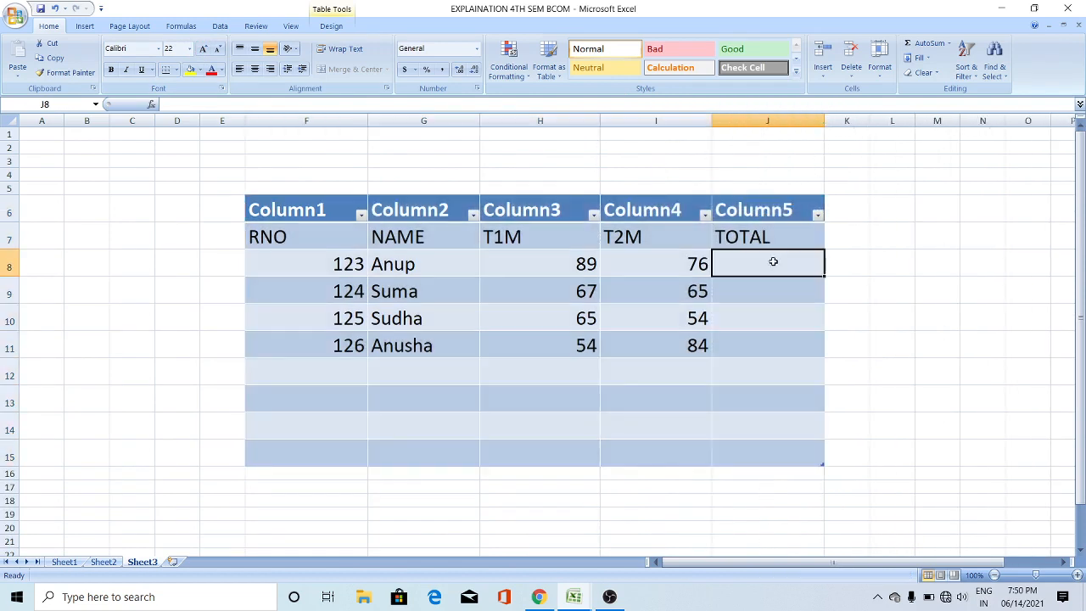
{"action": "left_click", "coordinate": [923, 43]}
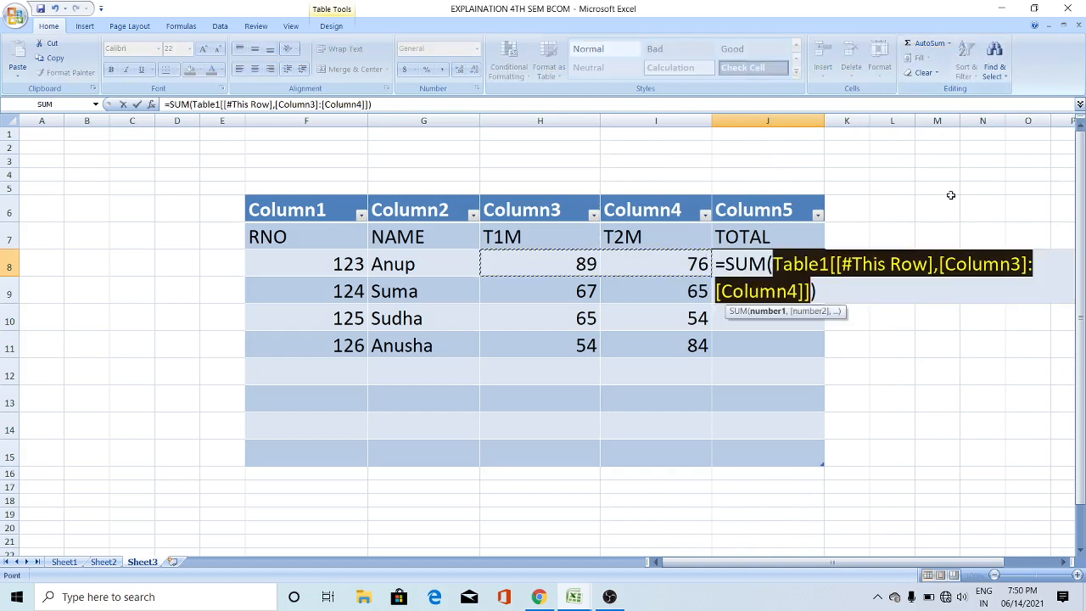
{"action": "key", "text": "Return"}
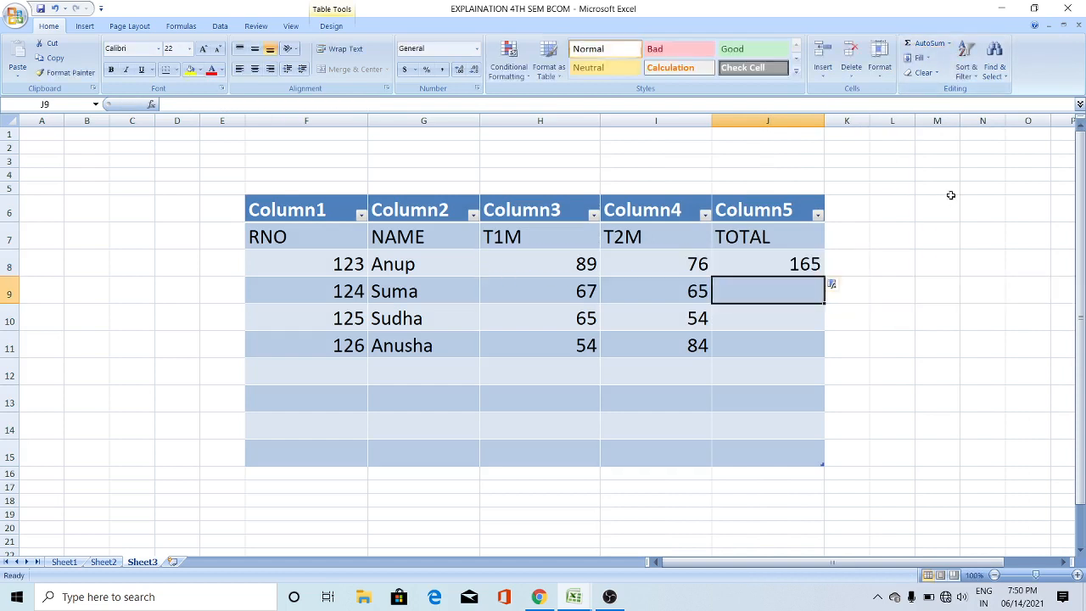
{"action": "left_click", "coordinate": [771, 264]}
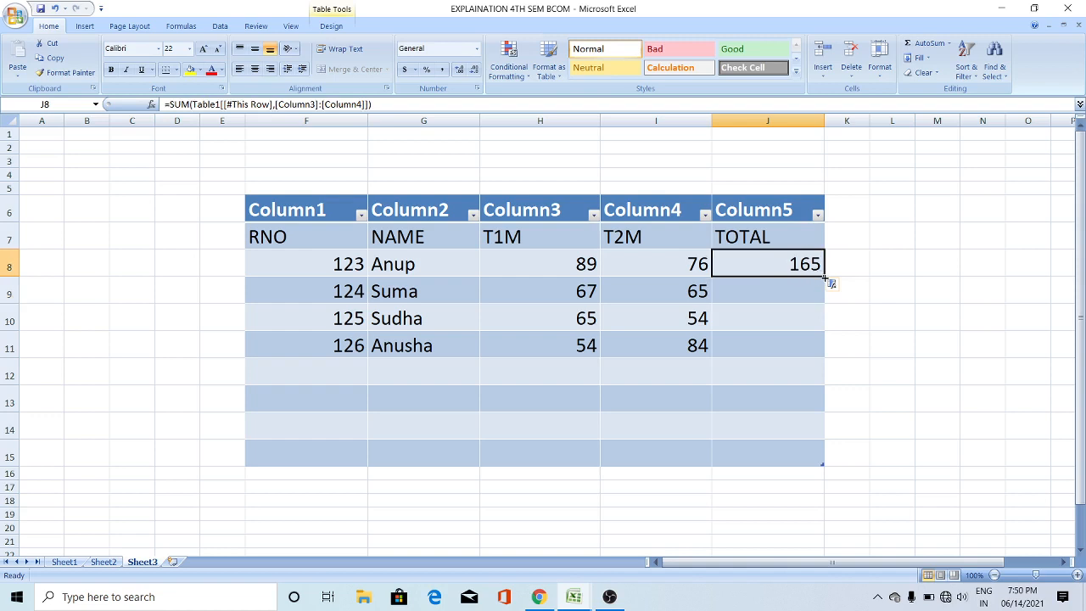
{"action": "left_click_drag", "start_coordinate": [825, 278], "coordinate": [824, 352]}
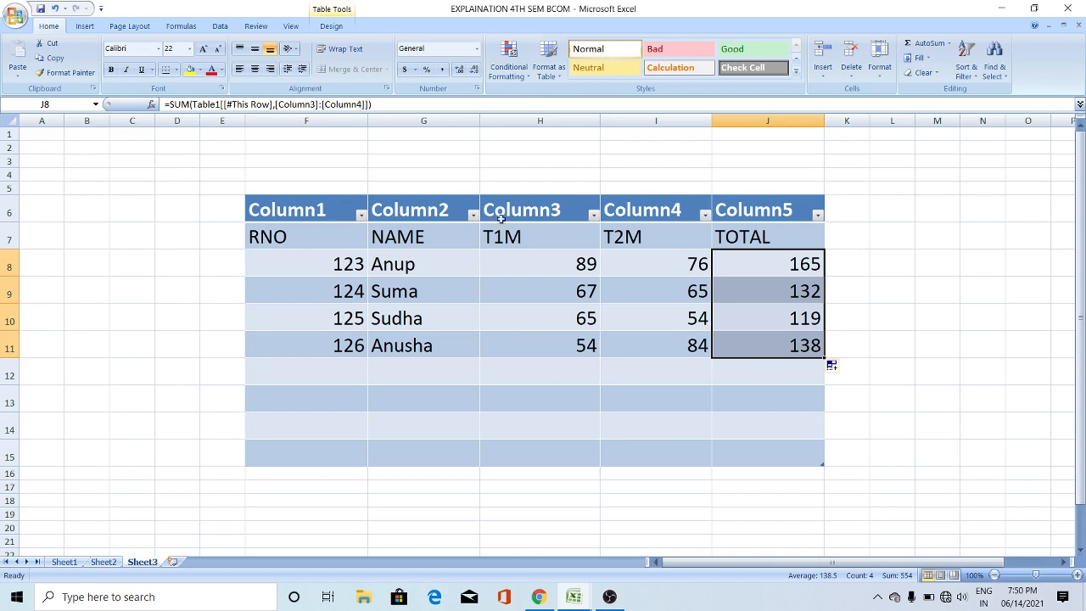
{"action": "left_click", "coordinate": [303, 237]}
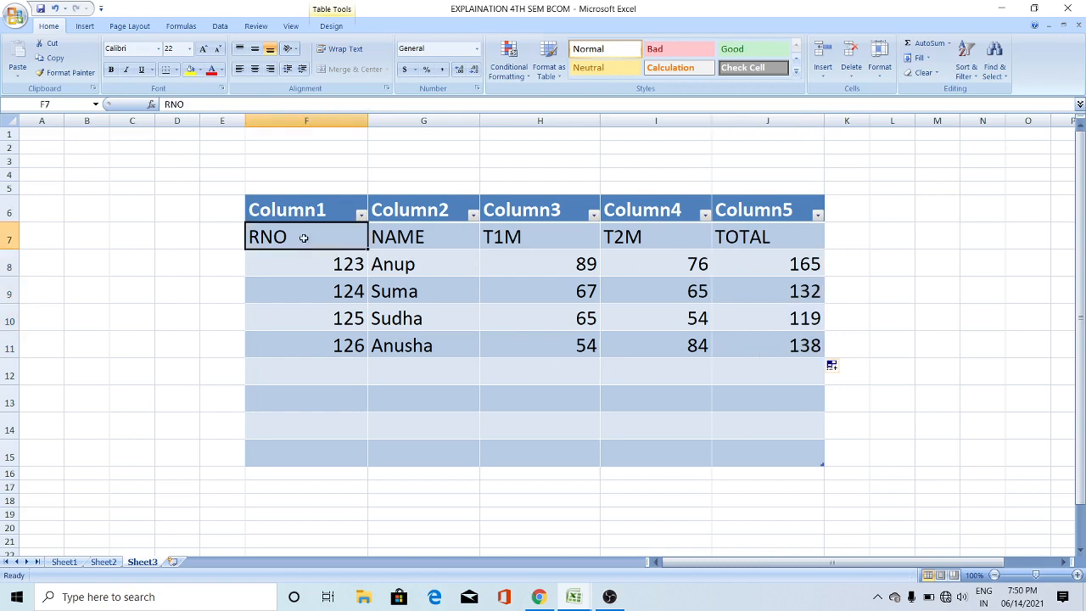
{"action": "left_click_drag", "start_coordinate": [292, 214], "coordinate": [752, 450]}
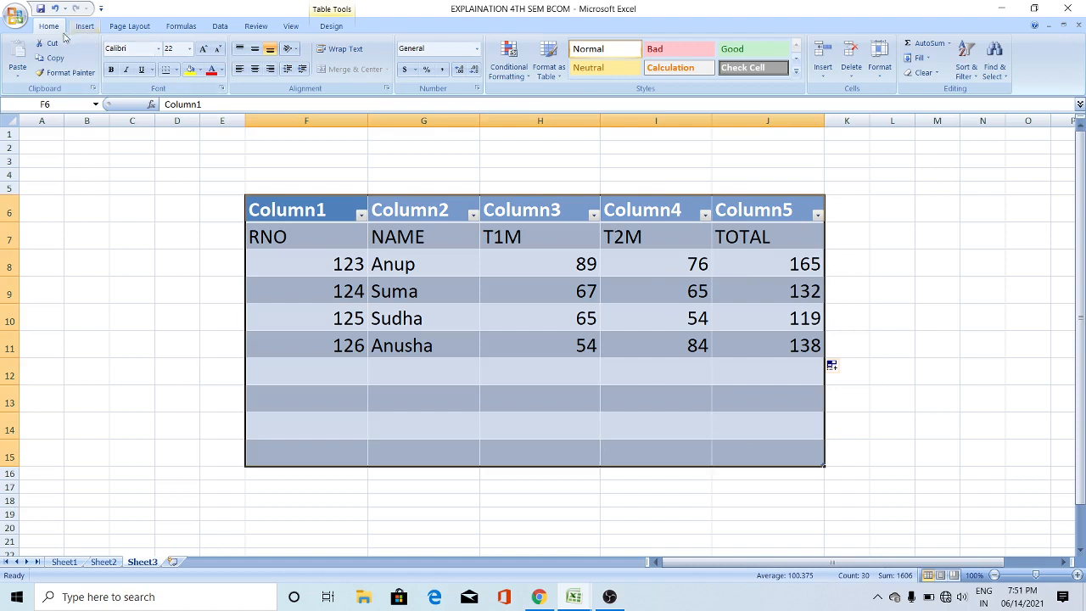
{"action": "left_click", "coordinate": [351, 244]}
{"action": "left_click", "coordinate": [572, 251]}
{"action": "double_click", "coordinate": [573, 251]}
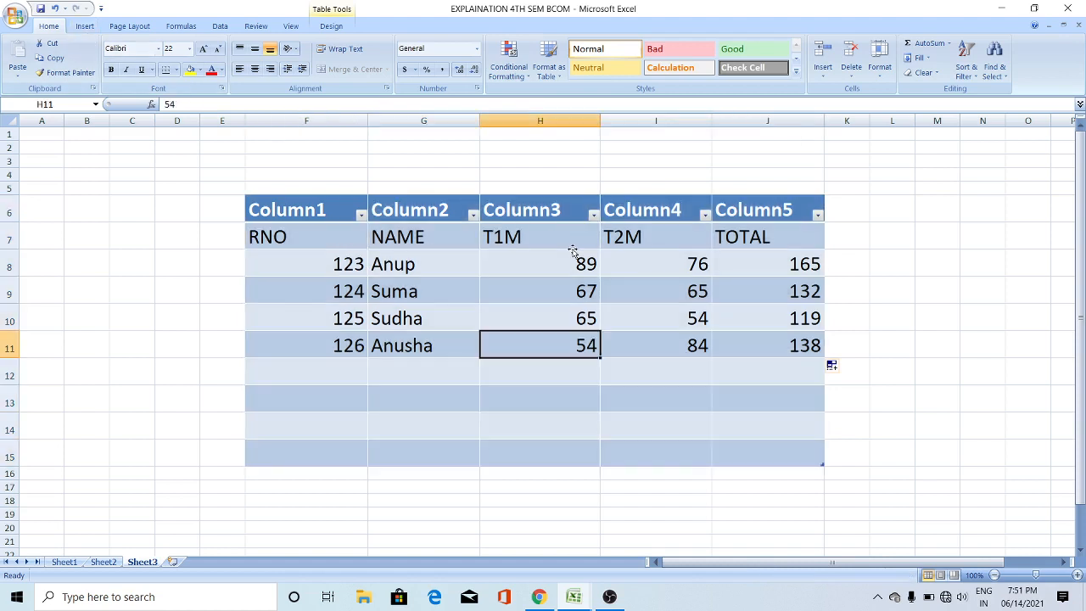
{"action": "left_click", "coordinate": [85, 26]}
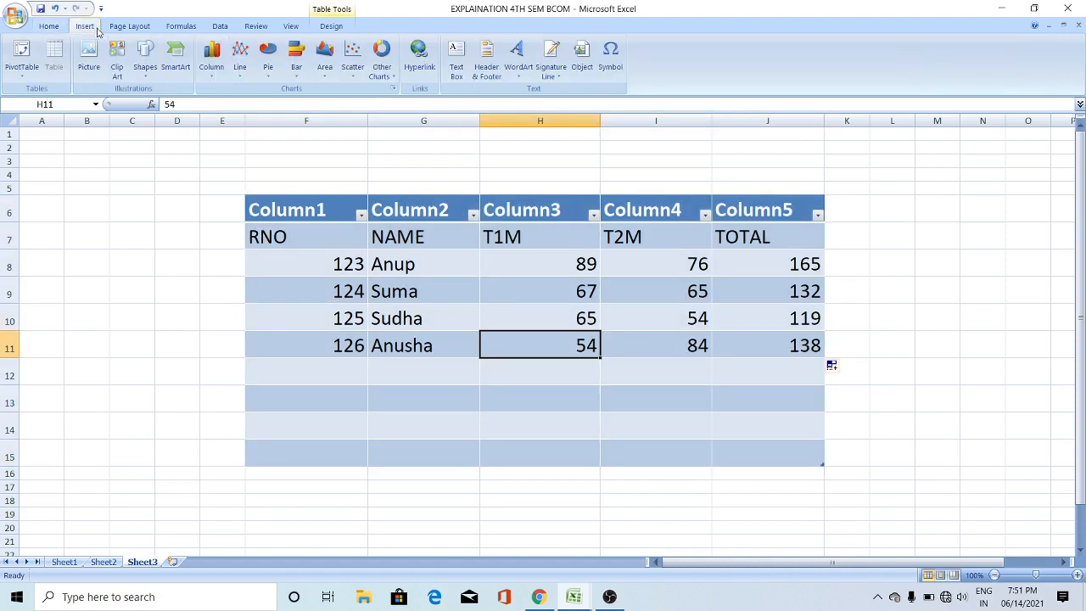
Try the red medium style on the table F6:J15, and settle on the black gridded light style with grey banded rows.
{"action": "left_click", "coordinate": [331, 26]}
{"action": "left_click", "coordinate": [558, 273]}
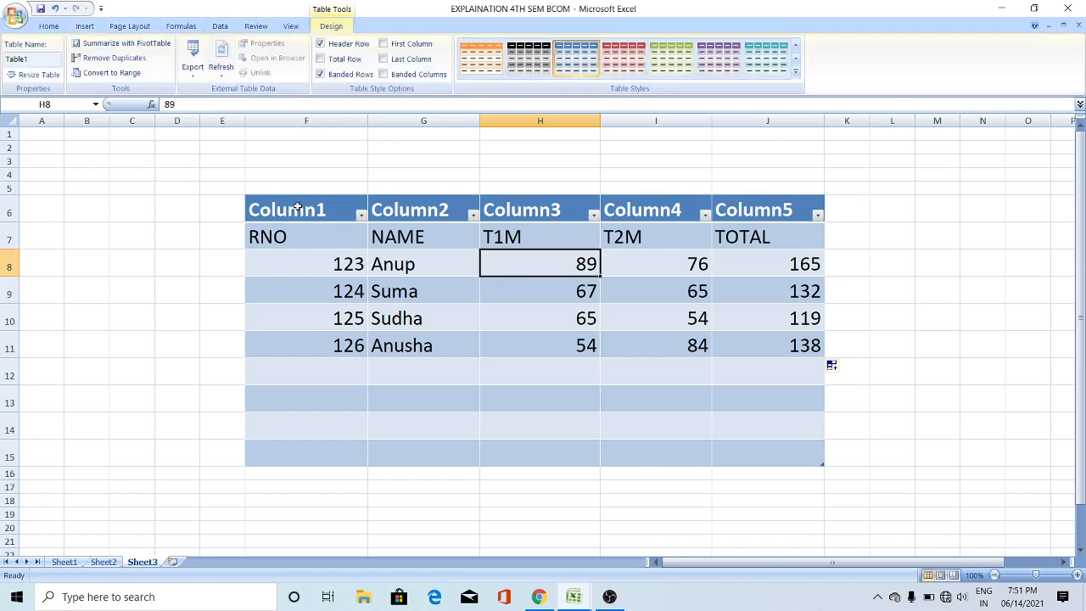
{"action": "left_click_drag", "start_coordinate": [291, 213], "coordinate": [776, 461]}
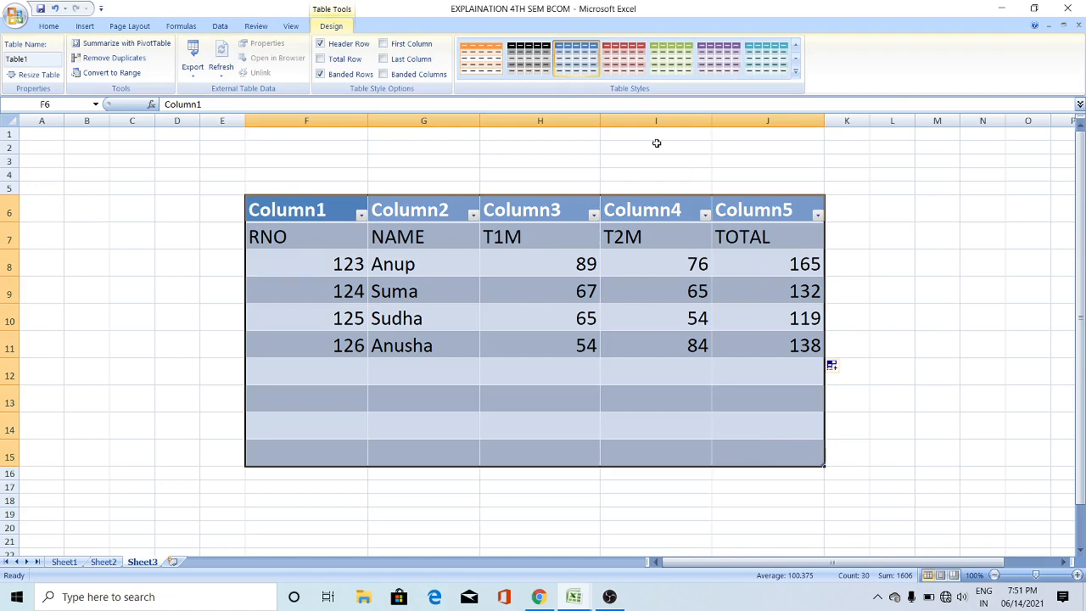
{"action": "left_click", "coordinate": [539, 56]}
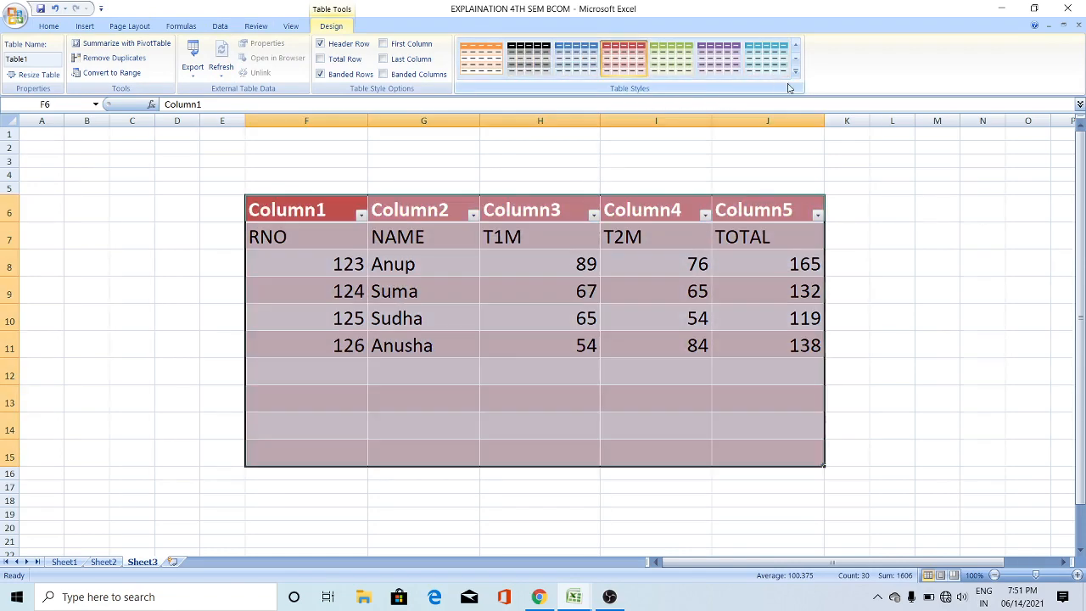
{"action": "left_click", "coordinate": [795, 72]}
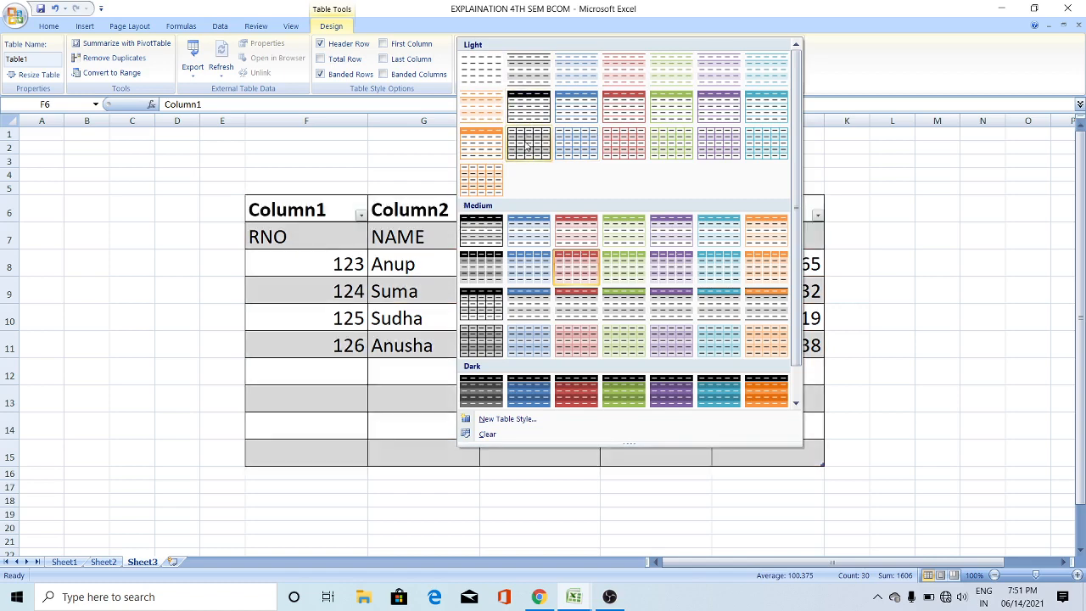
{"action": "left_click", "coordinate": [525, 143]}
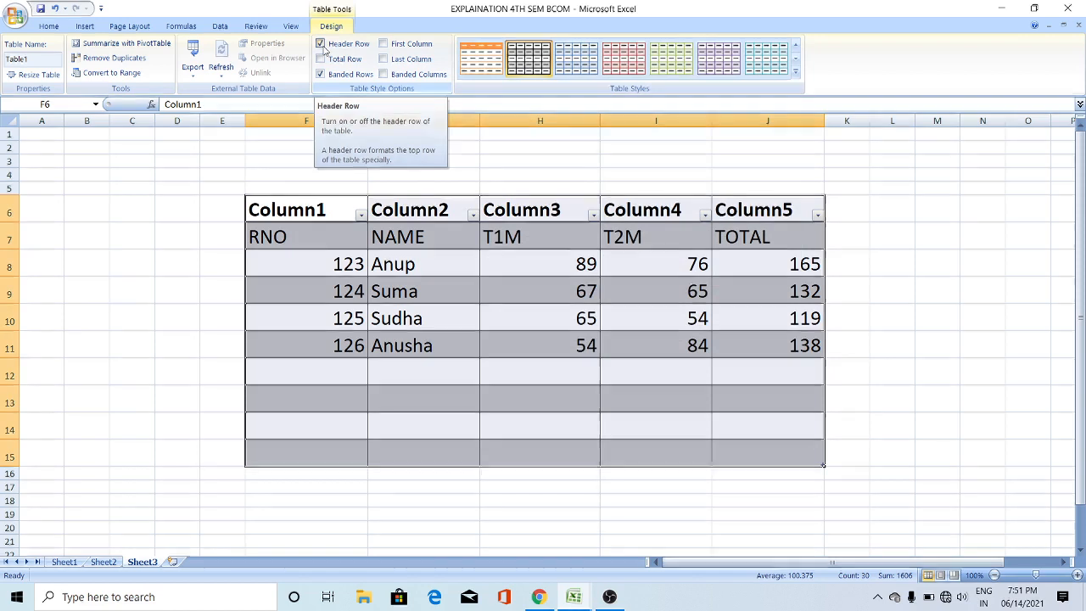
Toggle the table's header row to compare both looks, leaving the Column1 to Column5 header row switched off.
{"action": "left_click", "coordinate": [323, 49]}
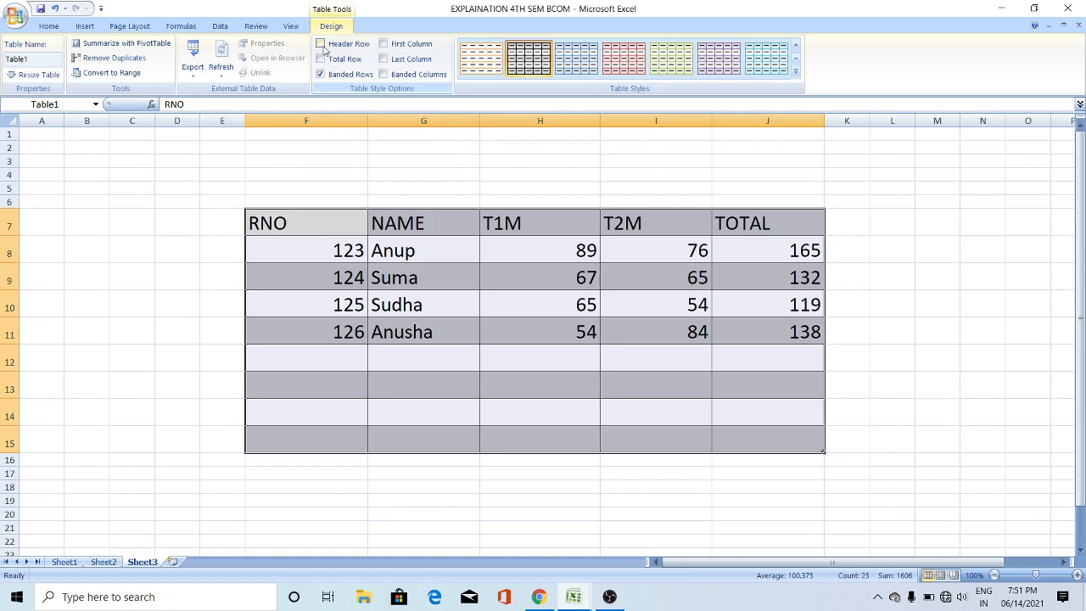
{"action": "left_click", "coordinate": [321, 43]}
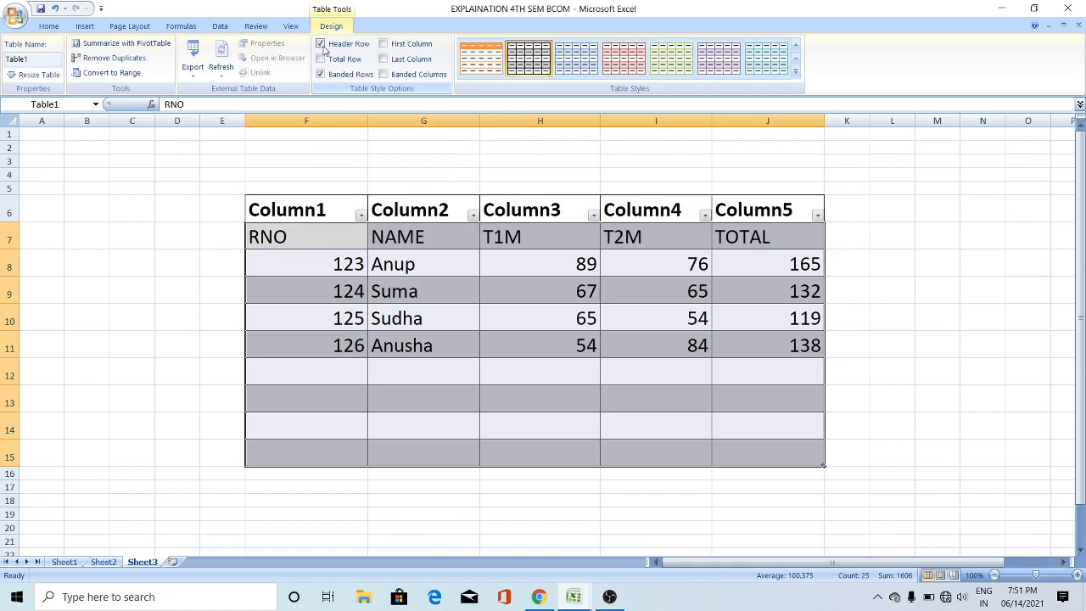
{"action": "left_click", "coordinate": [323, 47]}
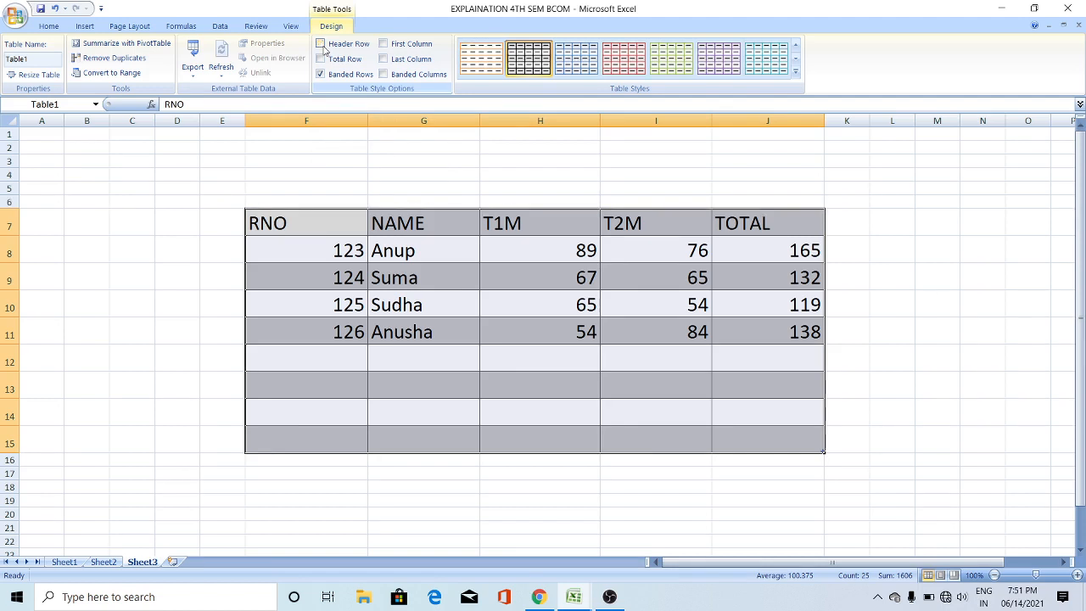
Try the First Column and Last Column emphasis options on the table, and switch both off again.
{"action": "left_click", "coordinate": [382, 45]}
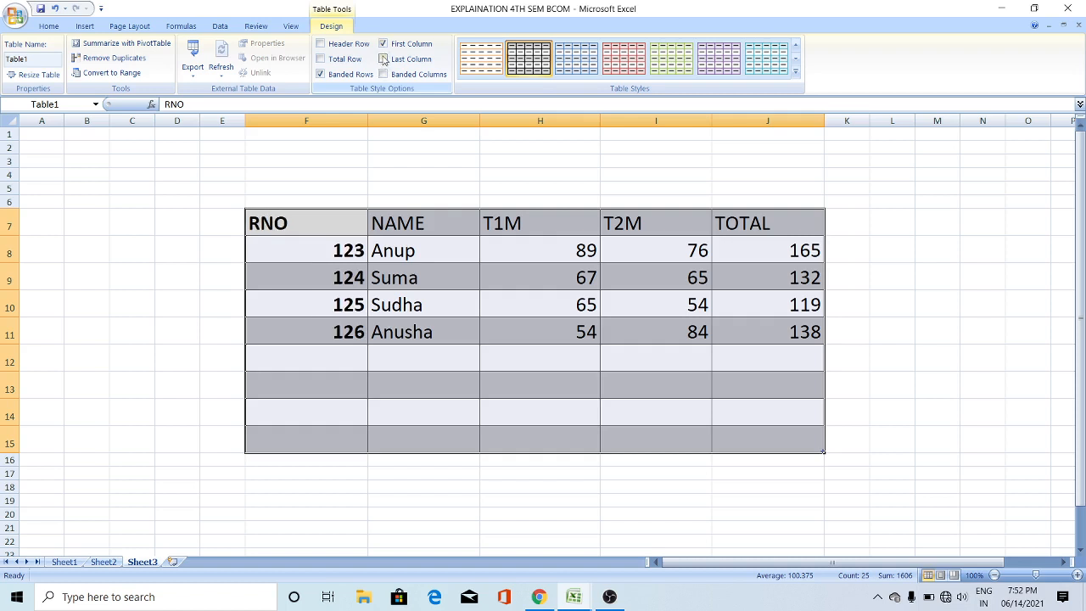
{"action": "left_click", "coordinate": [383, 59]}
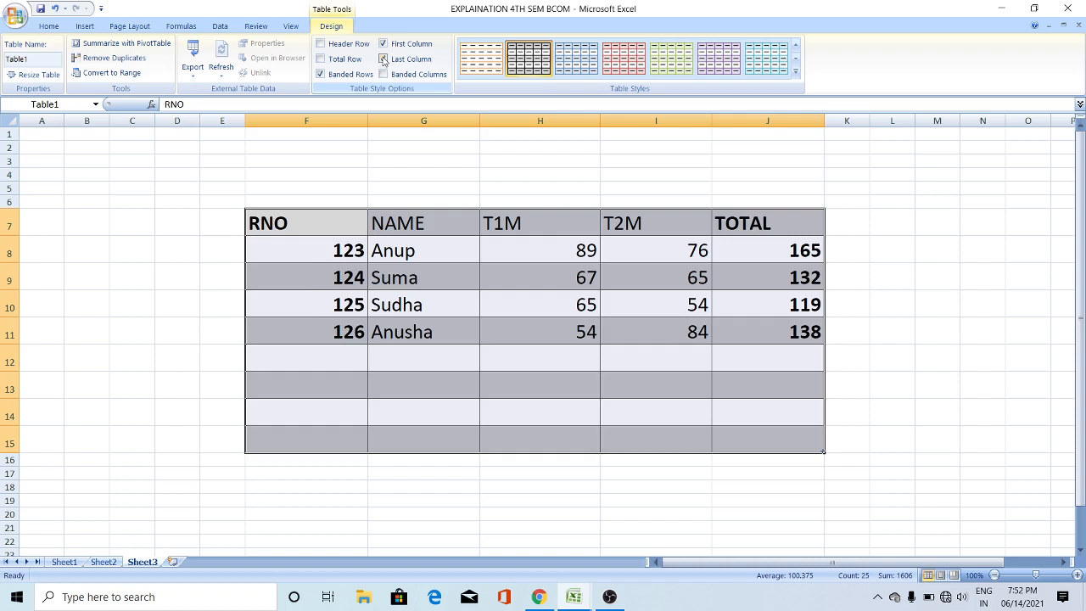
{"action": "left_click", "coordinate": [383, 44]}
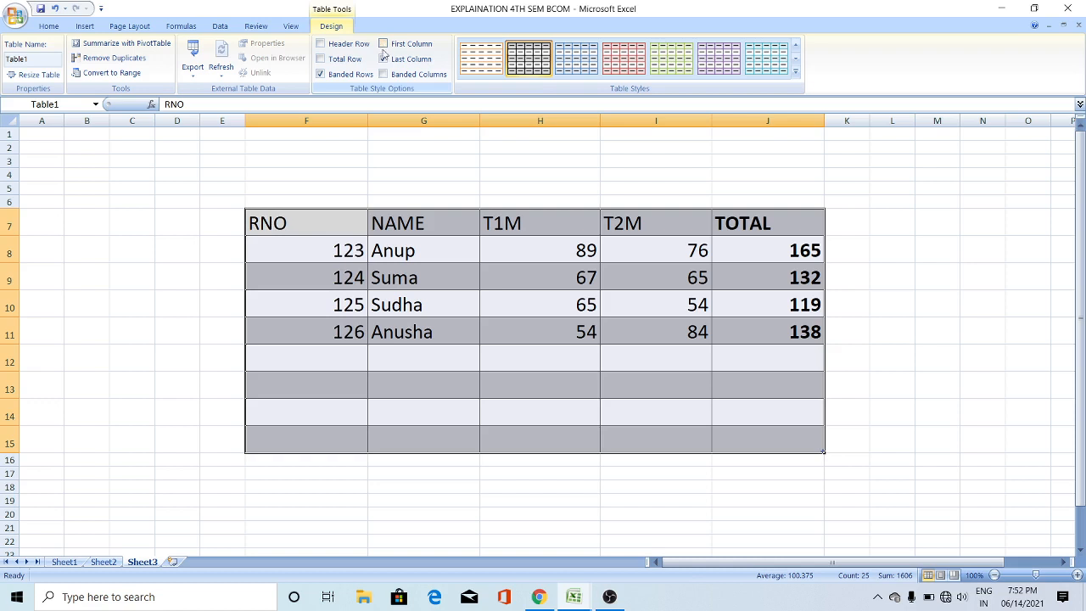
{"action": "left_click", "coordinate": [384, 60]}
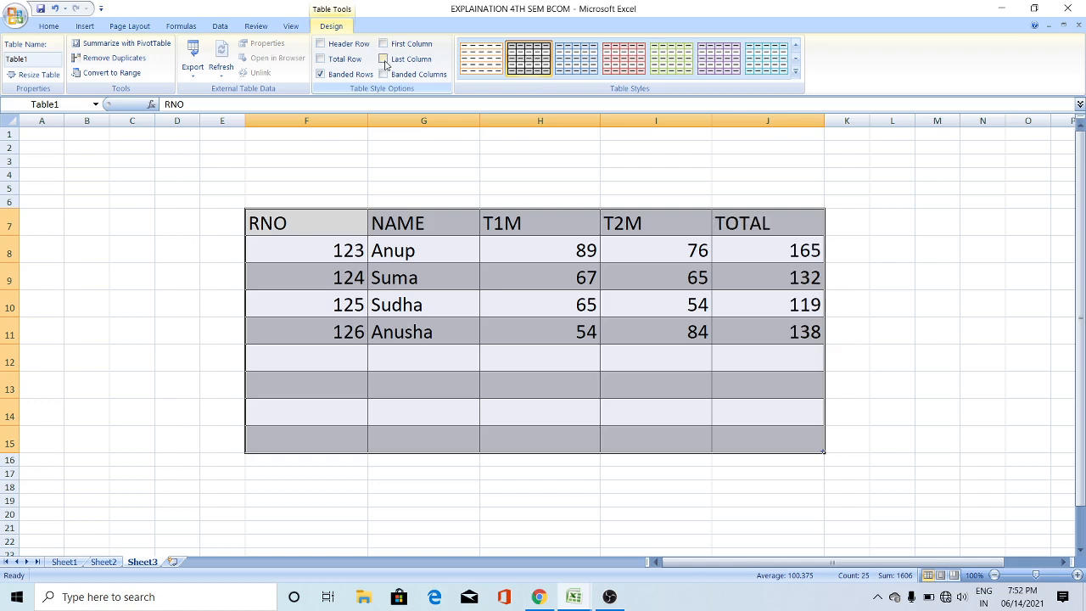
Add a total row beneath the last row of the marks table.
{"action": "left_click", "coordinate": [322, 59]}
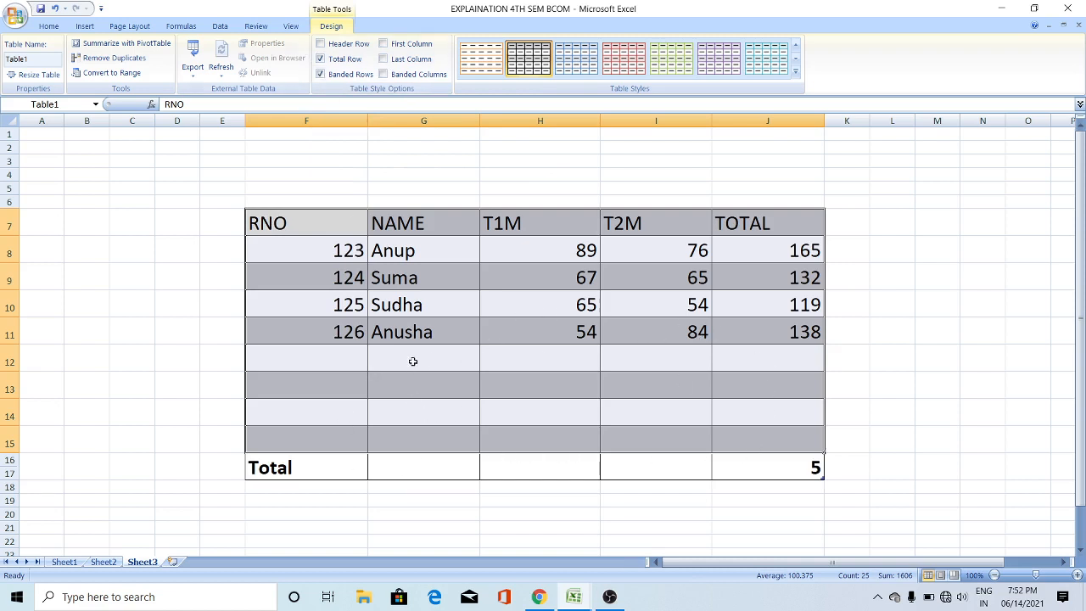
Fill row 12 with the next sequential roll number, a student's name, and the marks 78 for T1M and 89 for T2M.
{"action": "left_click", "coordinate": [343, 355]}
{"action": "type", "text": "12"}
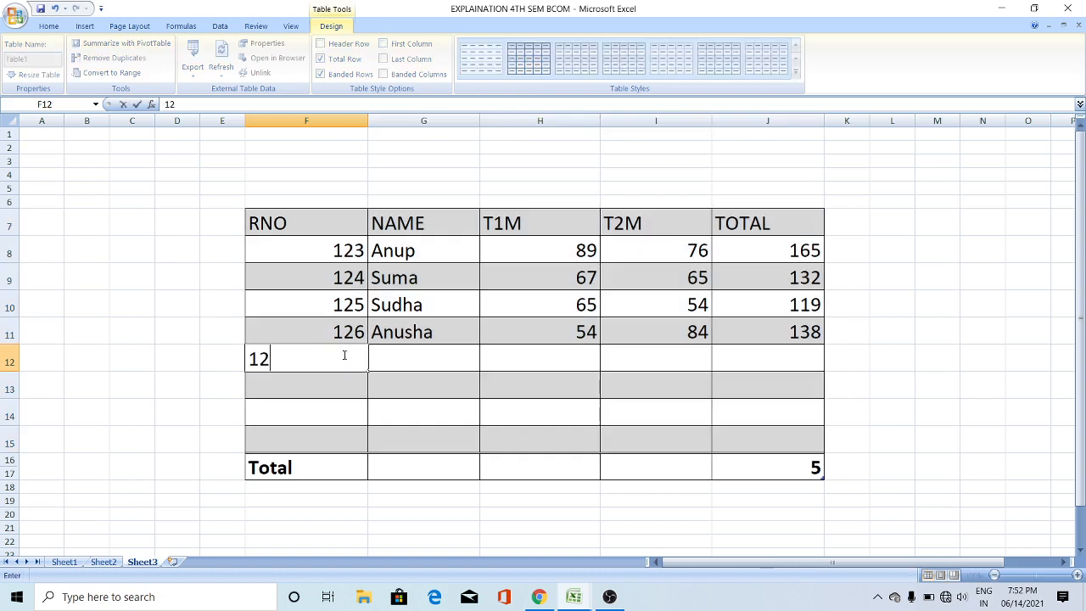
{"action": "type", "text": "7"}
{"action": "key", "text": "Tab"}
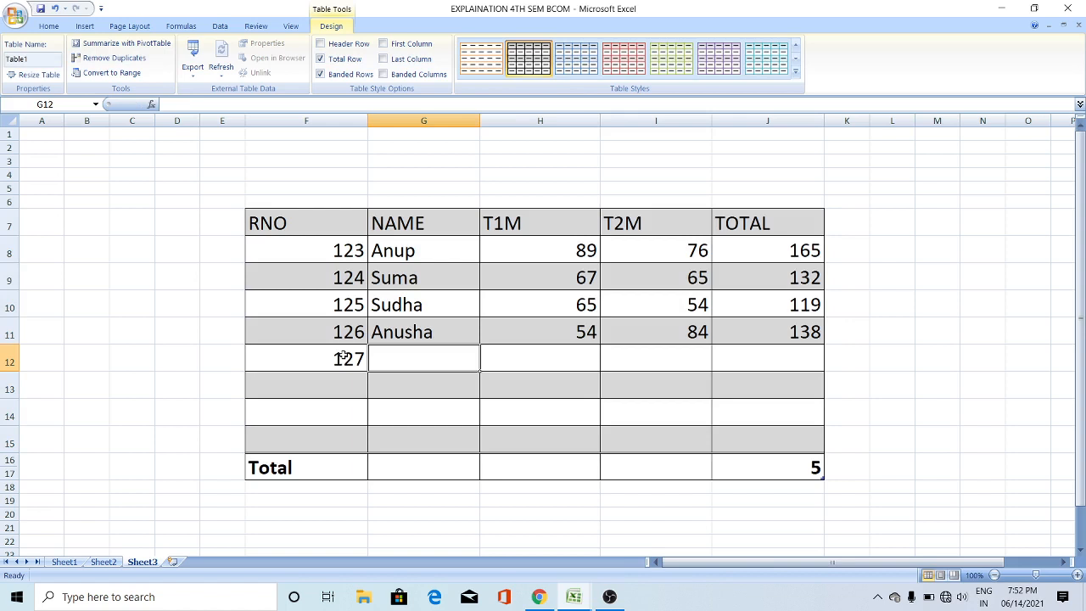
{"action": "type", "text": "Vinuta"}
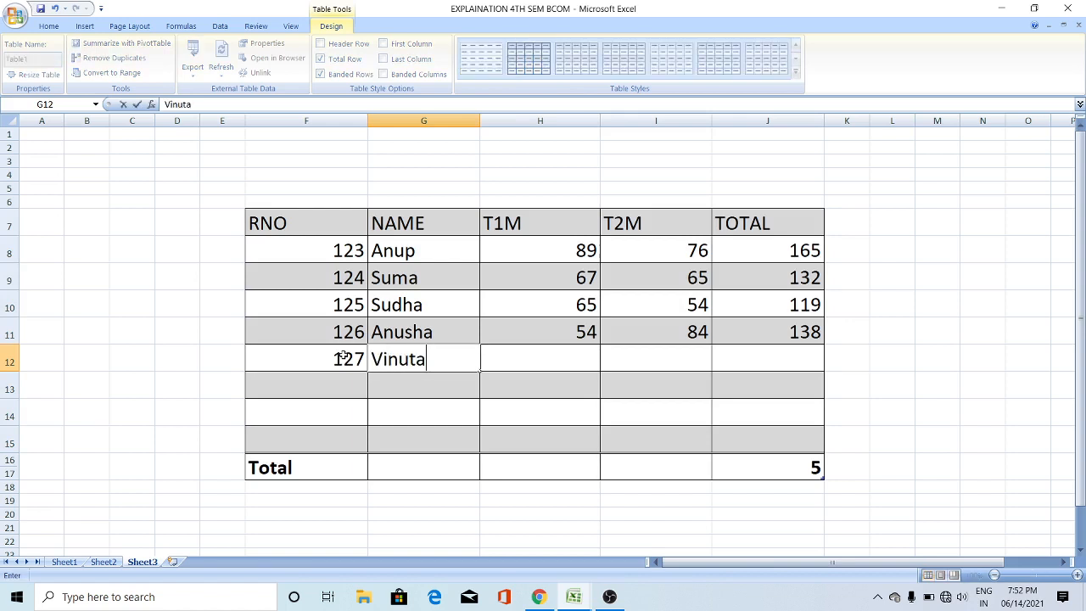
{"action": "key", "text": "Tab"}
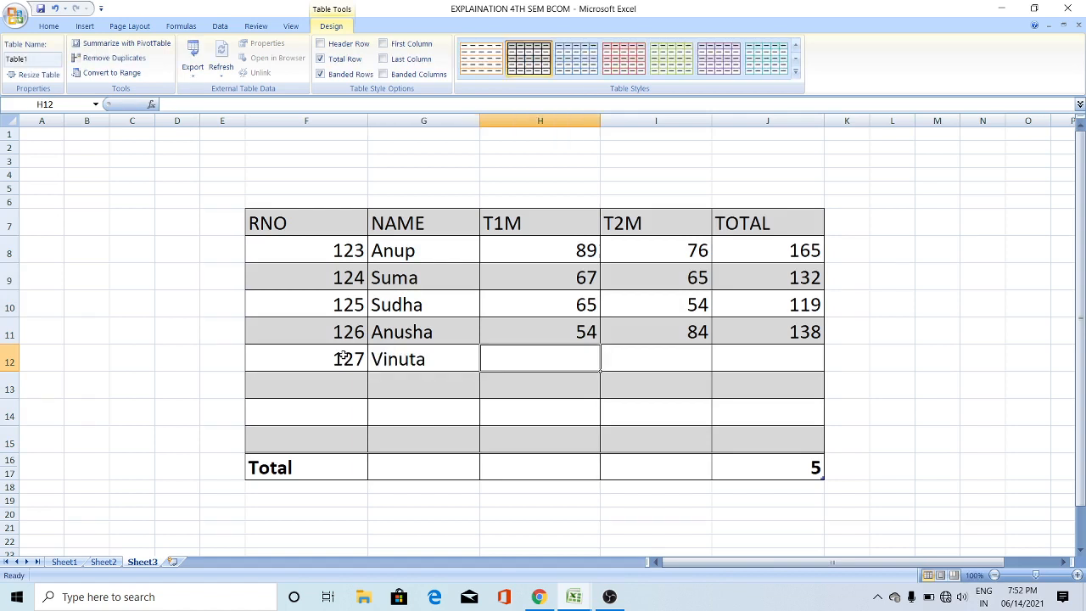
{"action": "type", "text": "78"}
{"action": "key", "text": "Tab"}
{"action": "type", "text": "89"}
{"action": "key", "text": "Tab"}
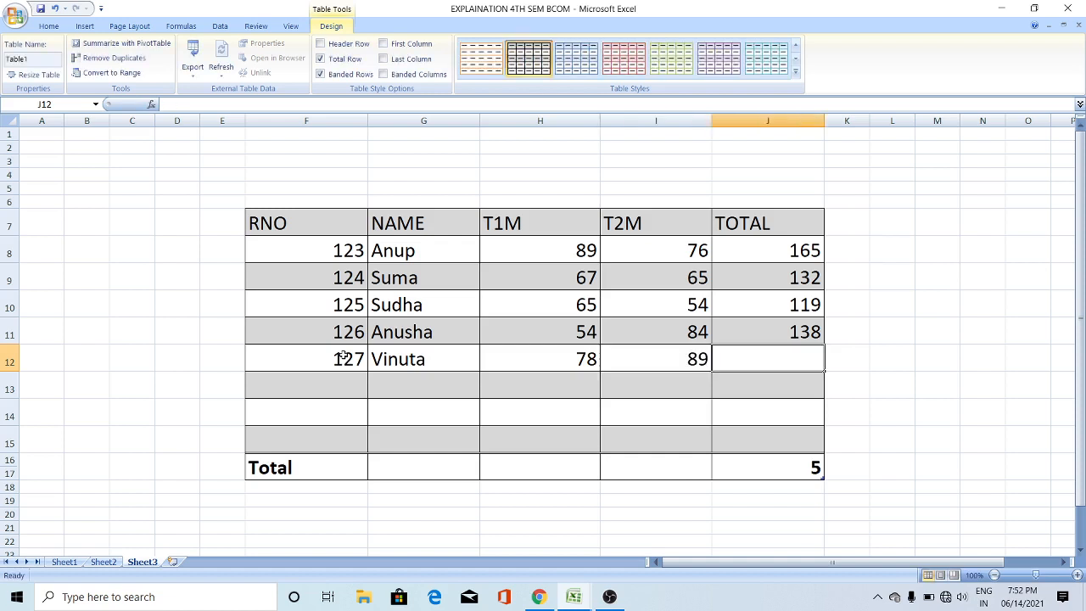
Copy the TOTAL formula from J11 down through J16.
{"action": "left_click", "coordinate": [800, 331]}
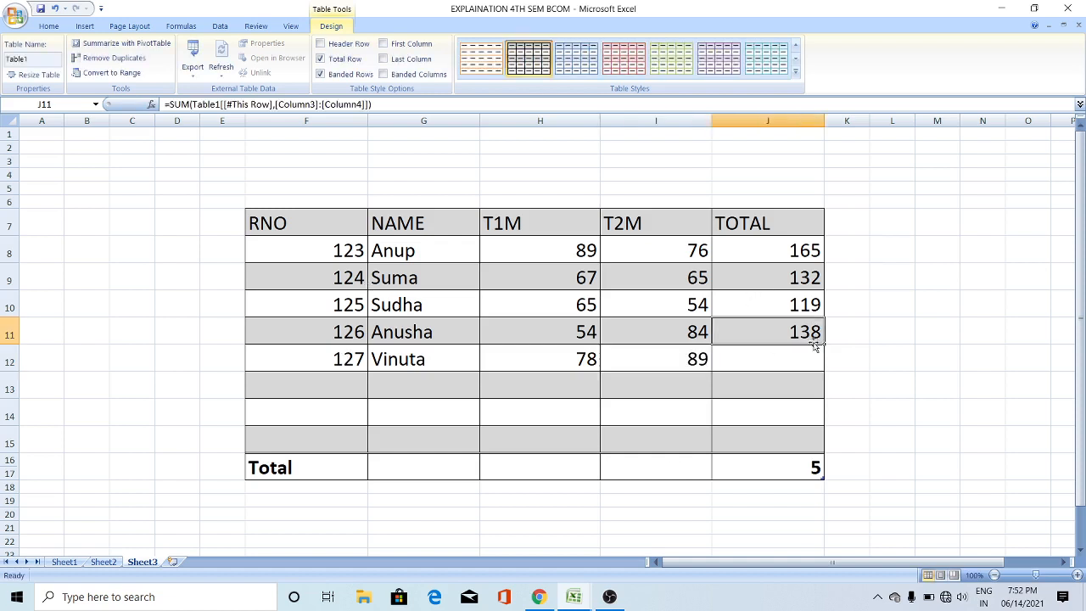
{"action": "left_click_drag", "start_coordinate": [820, 345], "coordinate": [816, 466]}
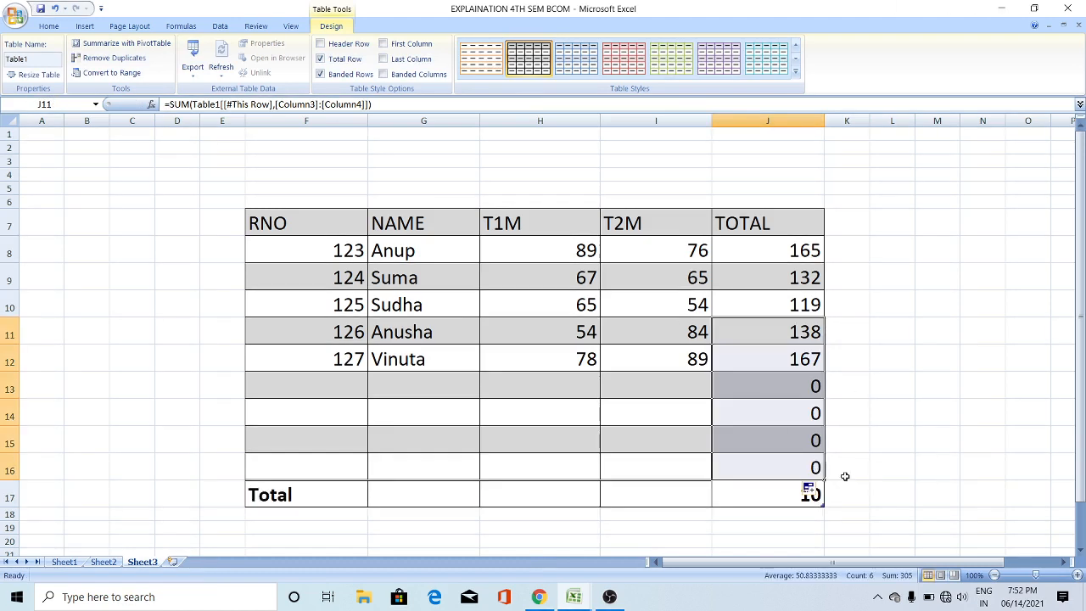
{"action": "left_click", "coordinate": [812, 492]}
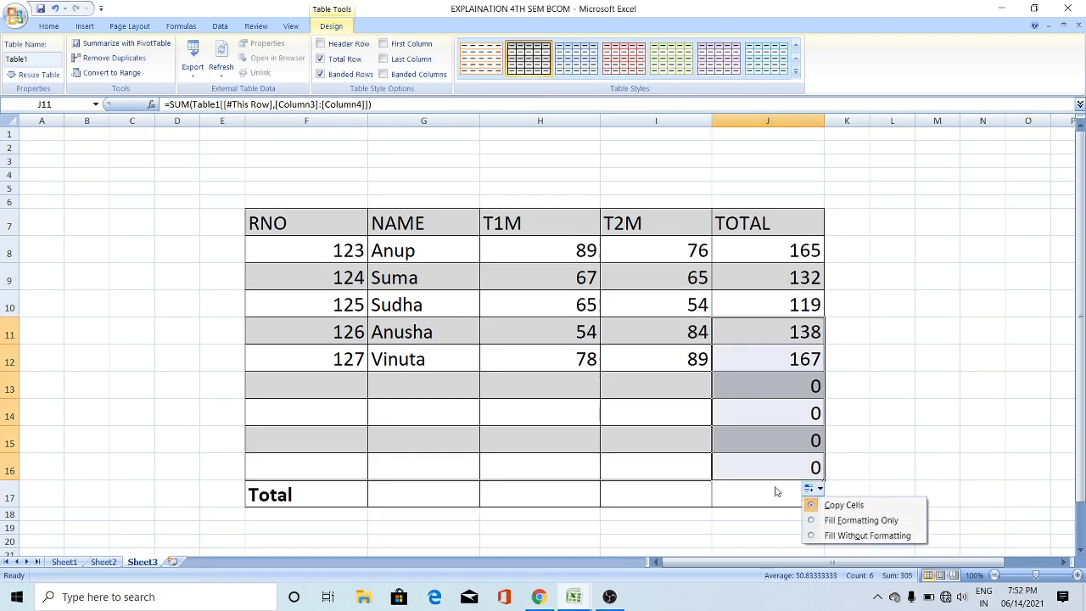
Replace the count in the total row's cell J17 with the Sum function for the TOTAL column.
{"action": "left_click", "coordinate": [776, 494]}
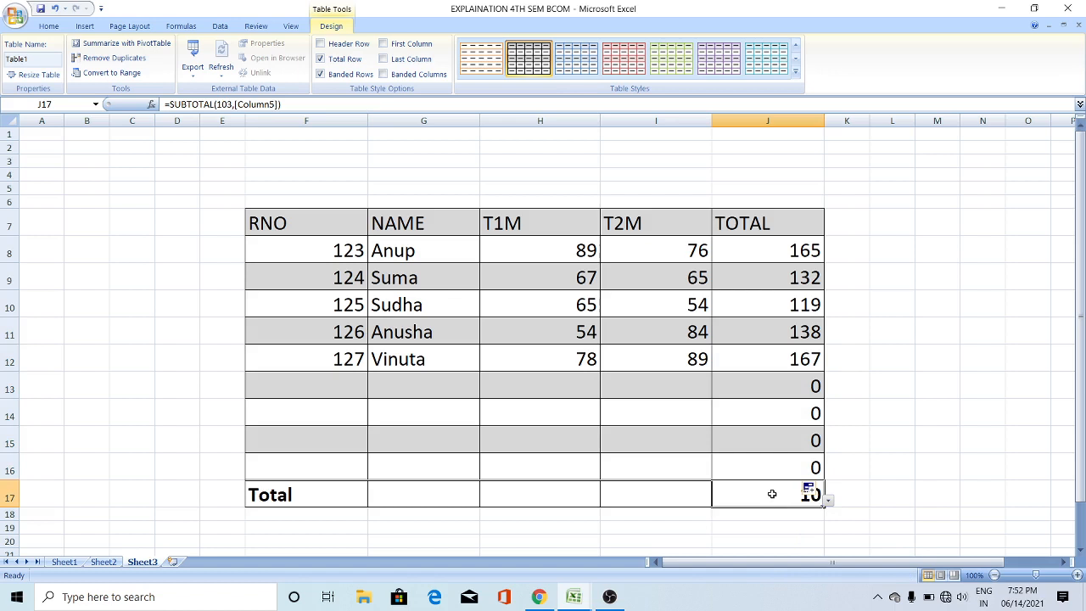
{"action": "key", "text": "Delete"}
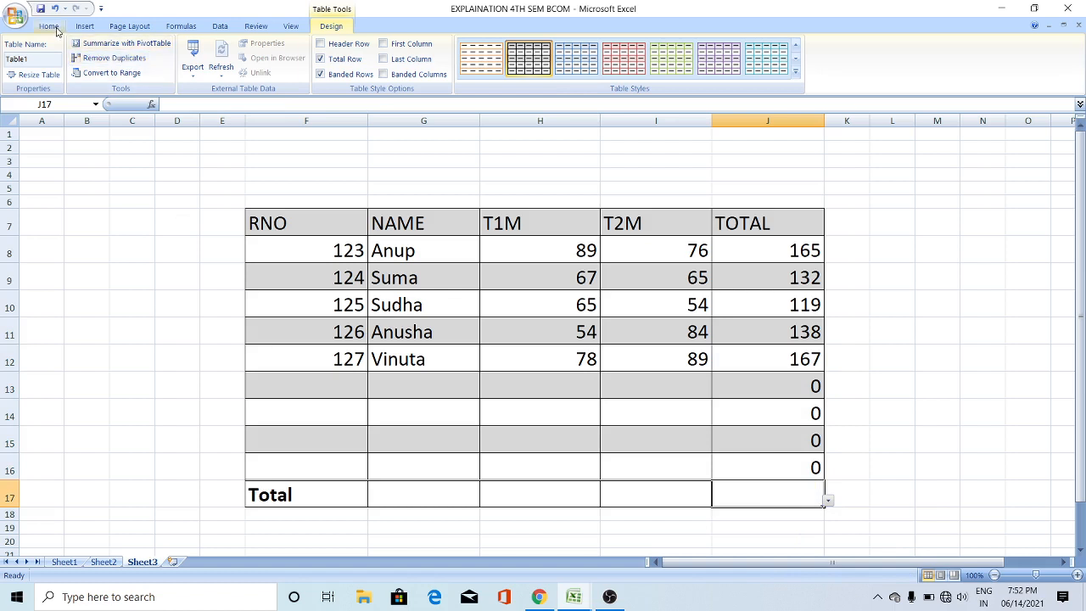
{"action": "type", "text": "="}
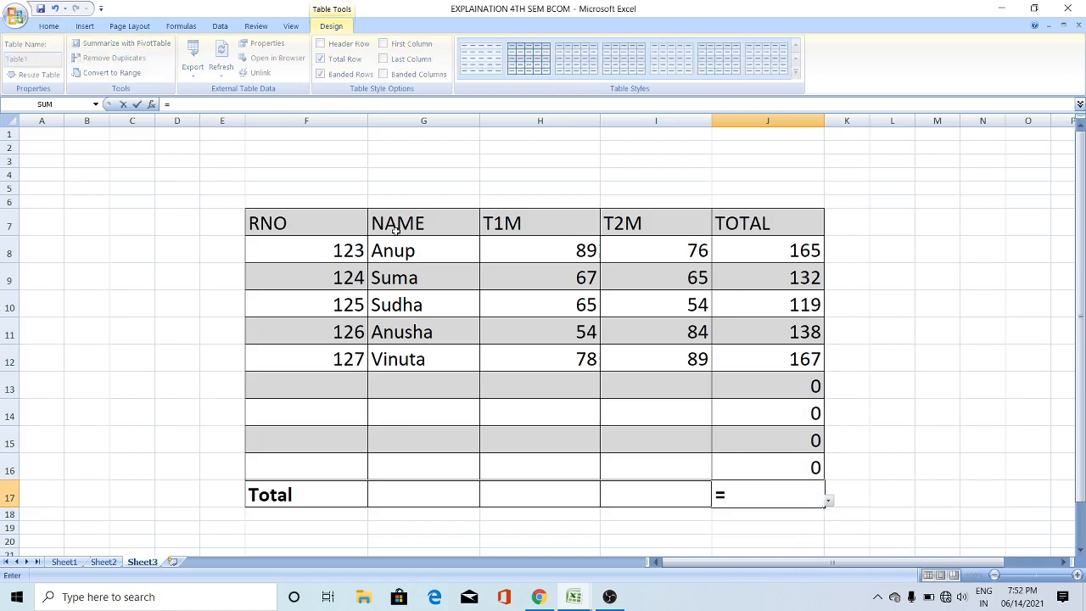
{"action": "key", "text": "Escape"}
{"action": "left_click", "coordinate": [46, 29]}
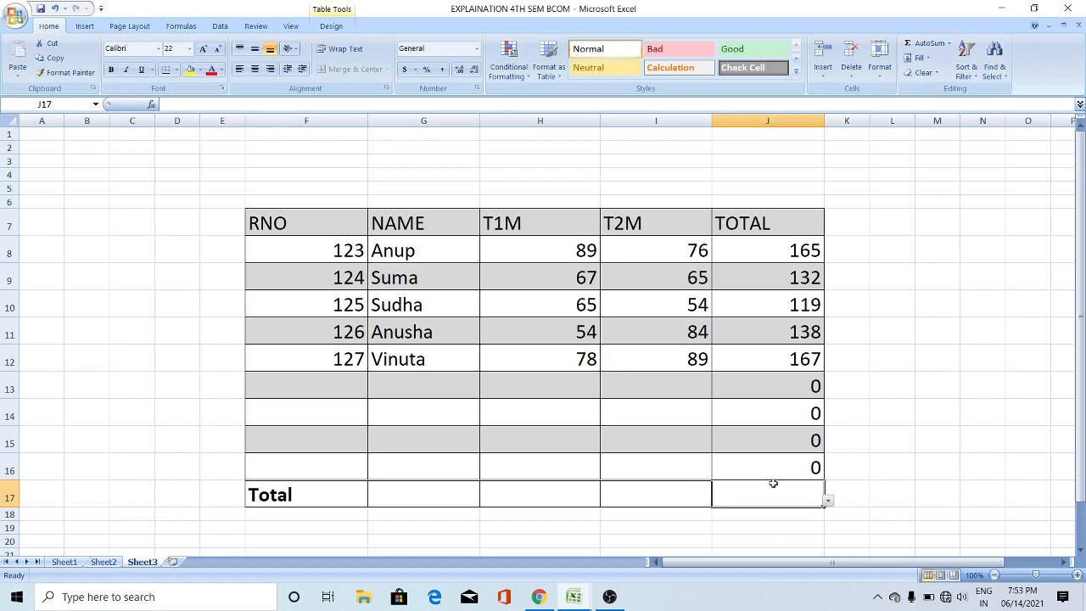
{"action": "left_click", "coordinate": [827, 500]}
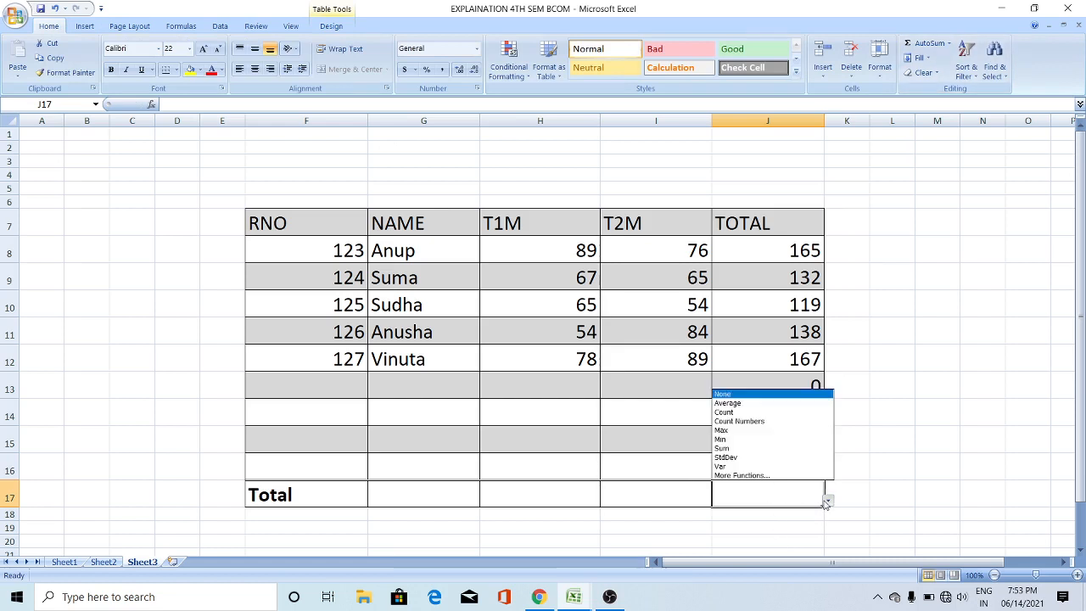
{"action": "left_click", "coordinate": [776, 448]}
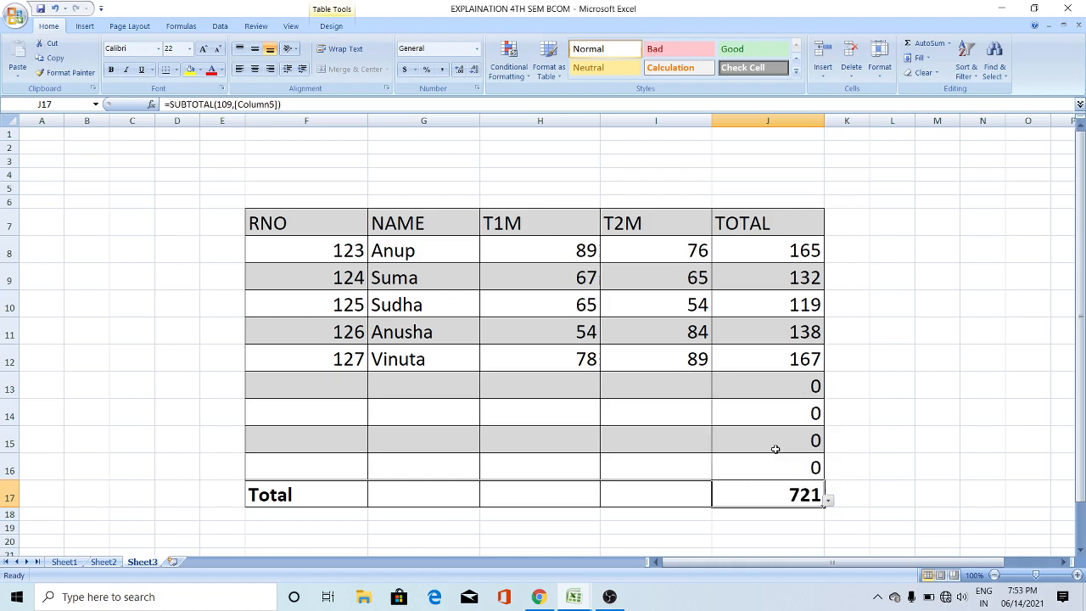
{"action": "left_click", "coordinate": [730, 460]}
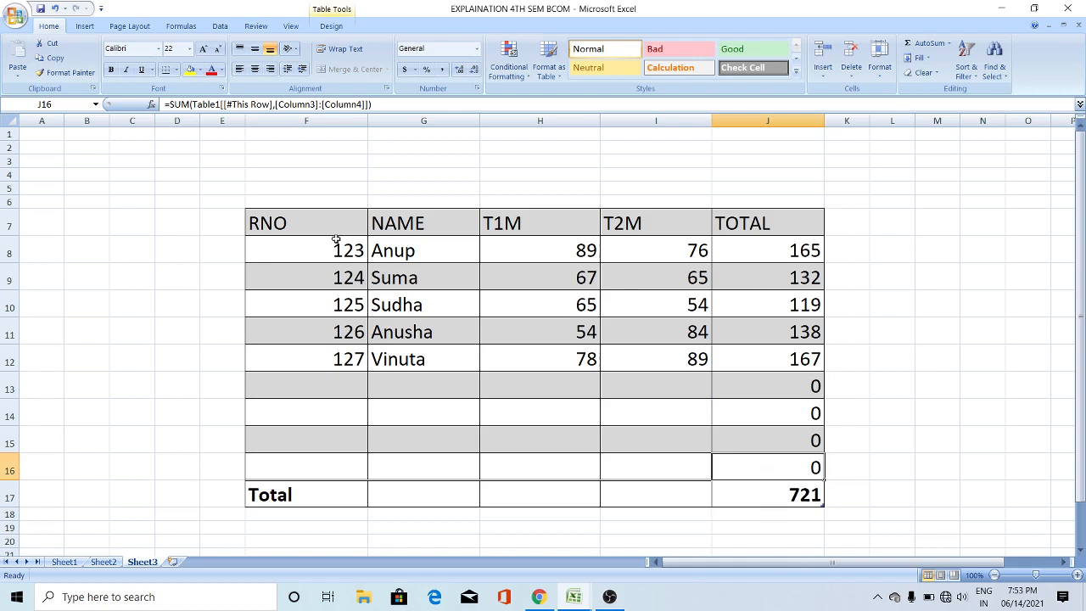
Compare the table F7:J17 with and without its header row and total row, leaving the header row off and the total row on.
{"action": "left_click_drag", "start_coordinate": [335, 235], "coordinate": [774, 502]}
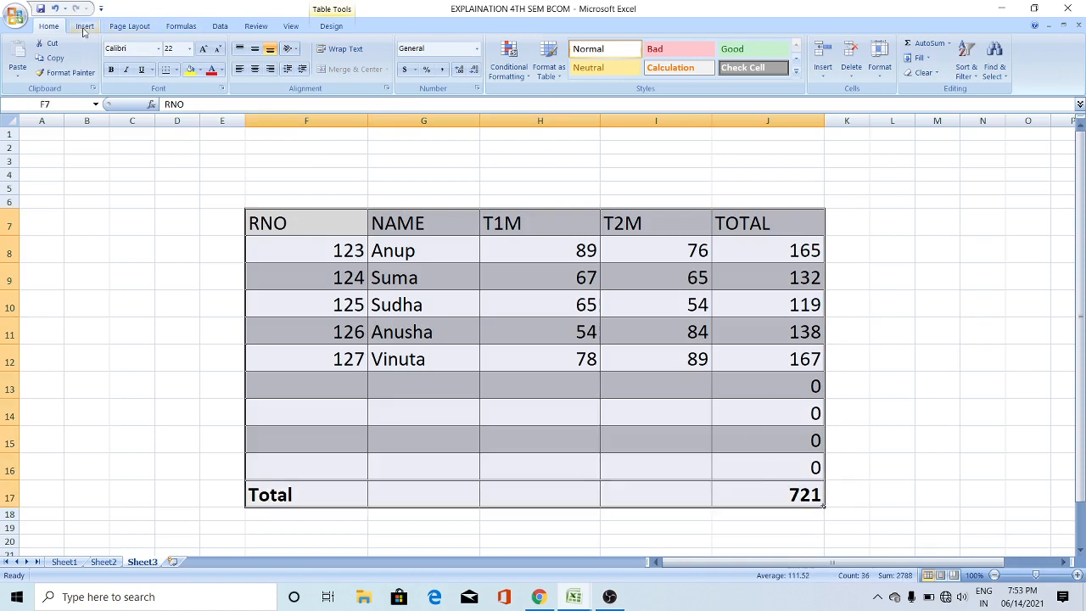
{"action": "left_click", "coordinate": [331, 25]}
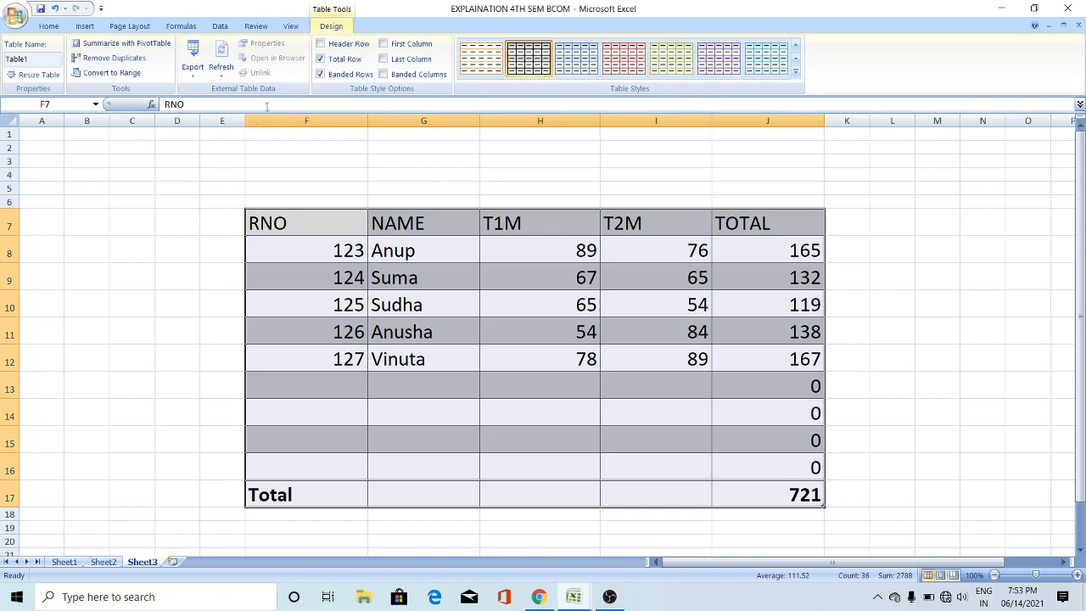
{"action": "left_click", "coordinate": [320, 44]}
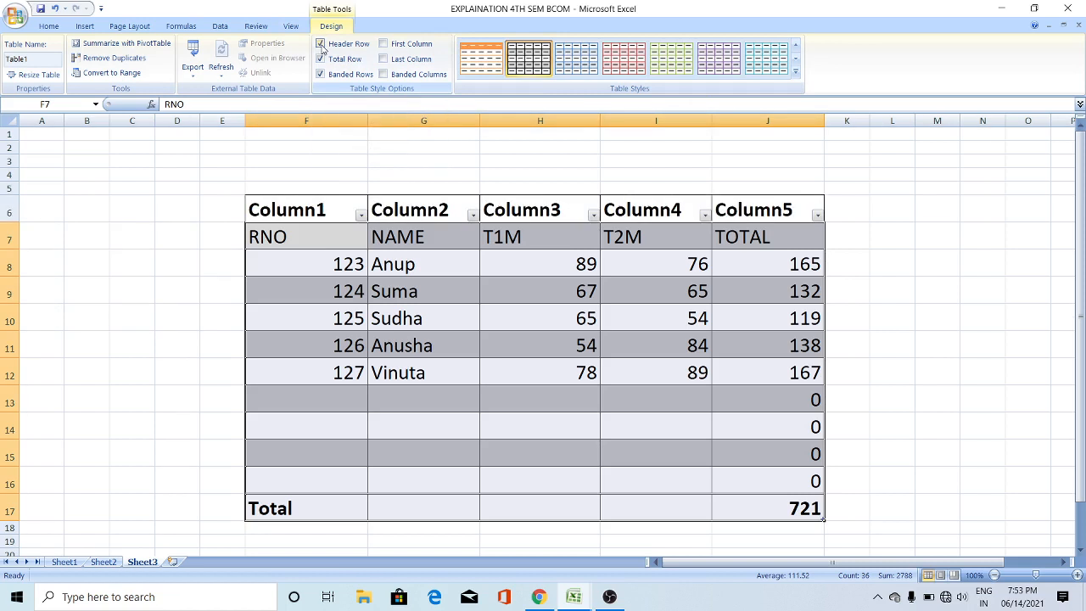
{"action": "left_click", "coordinate": [322, 44]}
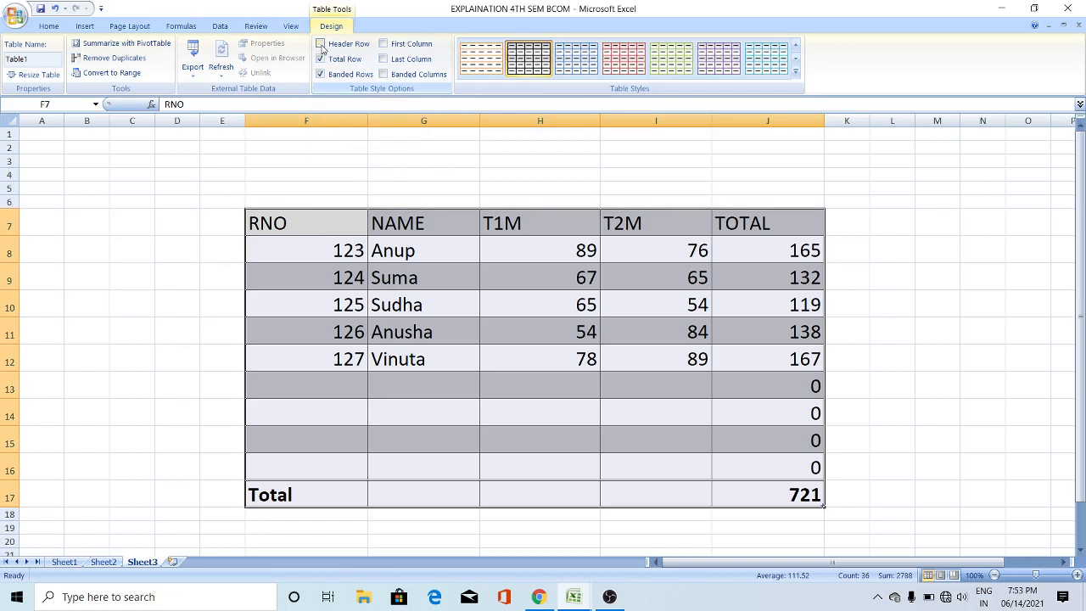
{"action": "left_click", "coordinate": [321, 59]}
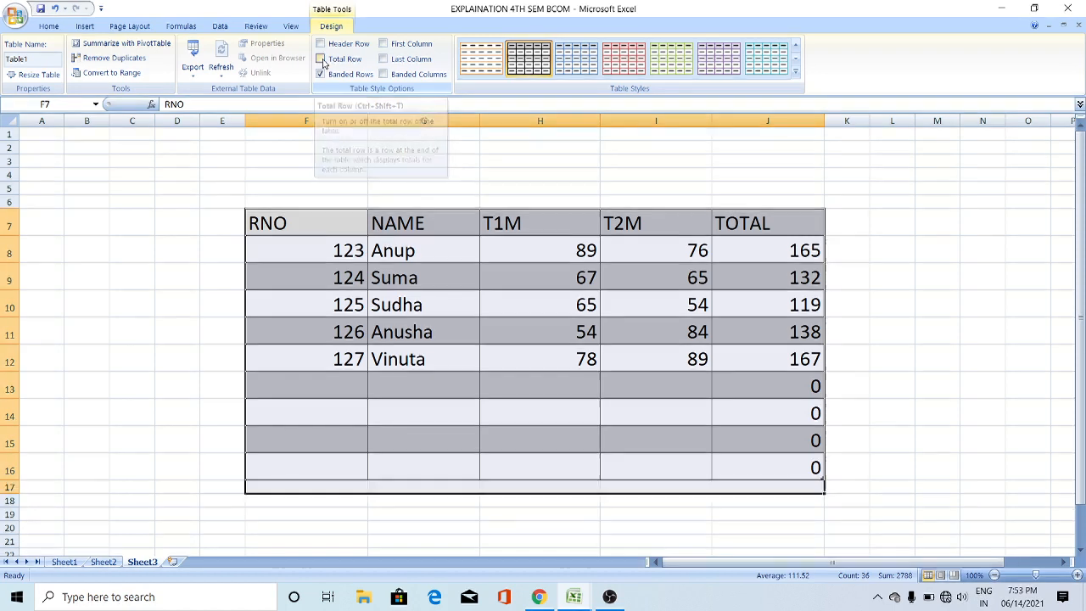
{"action": "left_click", "coordinate": [321, 59]}
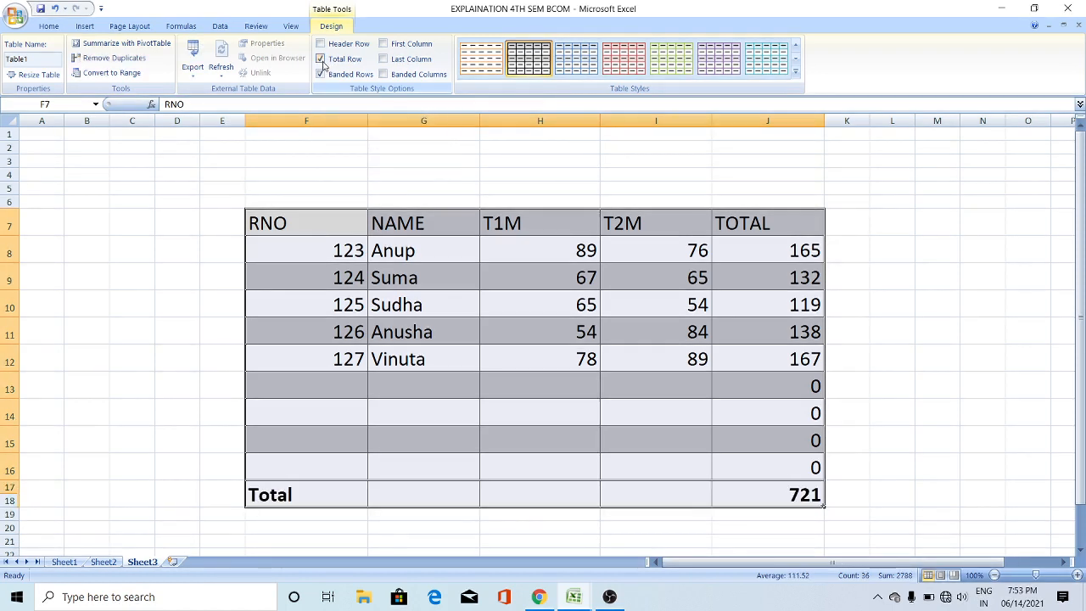
Try the Banded Rows and Banded Columns options on the table, returning to banding on the rows only.
{"action": "left_click", "coordinate": [320, 75]}
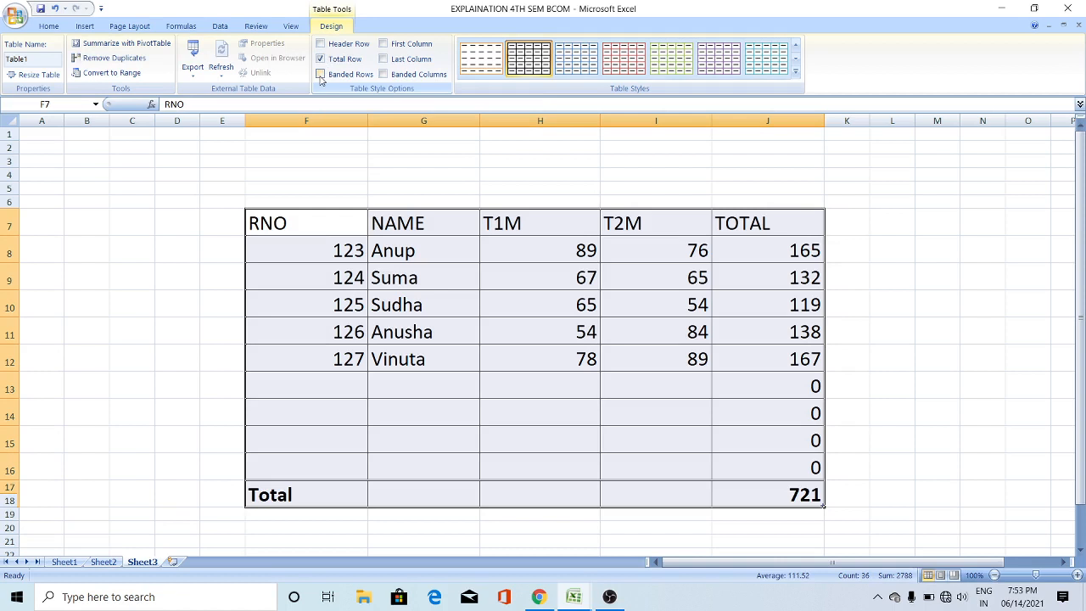
{"action": "left_click", "coordinate": [321, 75]}
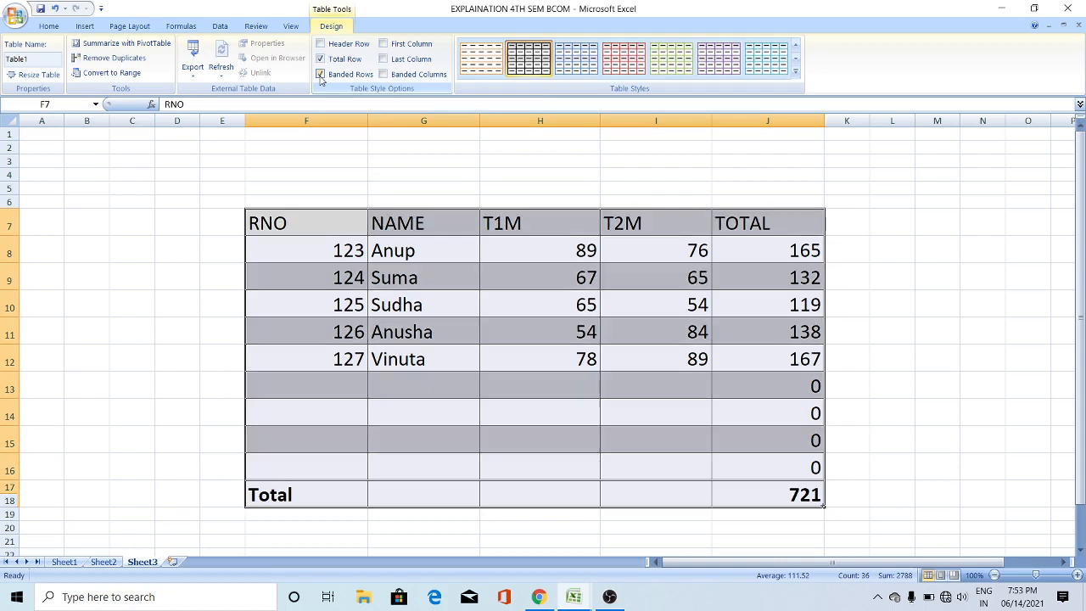
{"action": "left_click", "coordinate": [383, 75]}
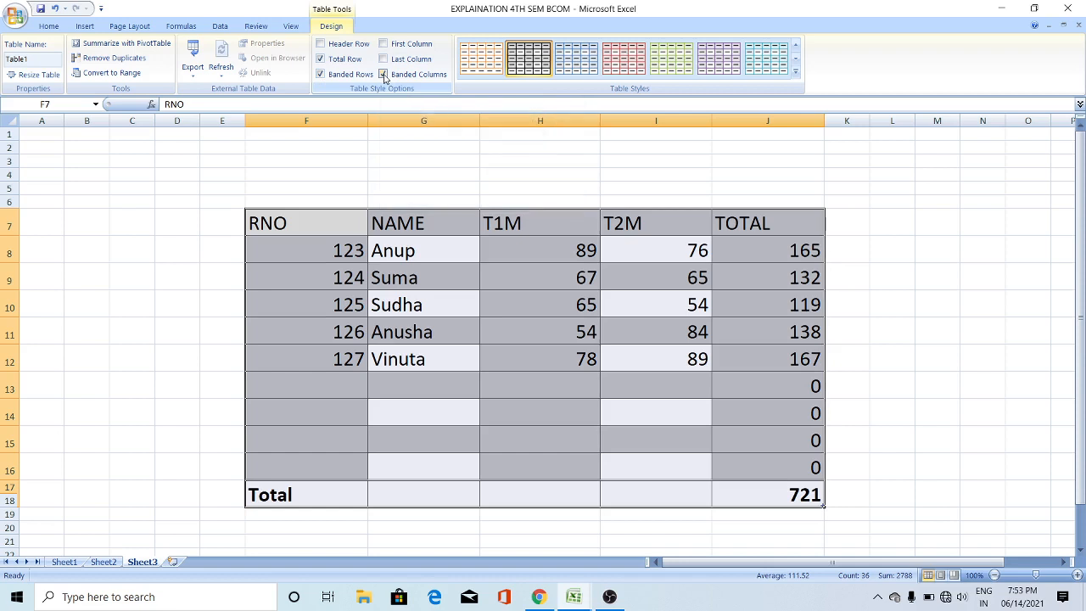
{"action": "left_click", "coordinate": [383, 74]}
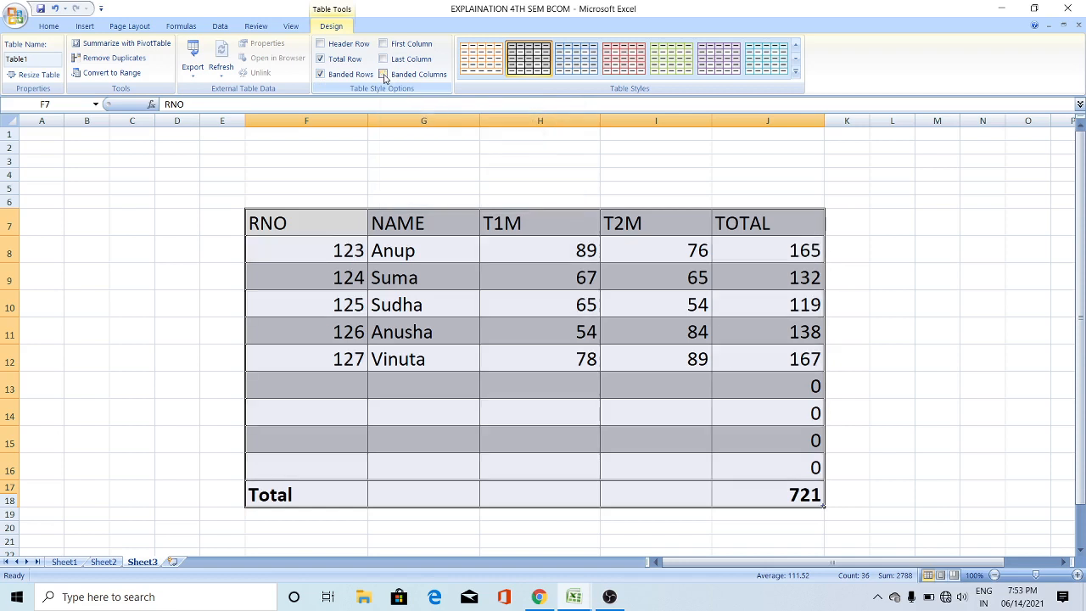
{"action": "left_click", "coordinate": [321, 75]}
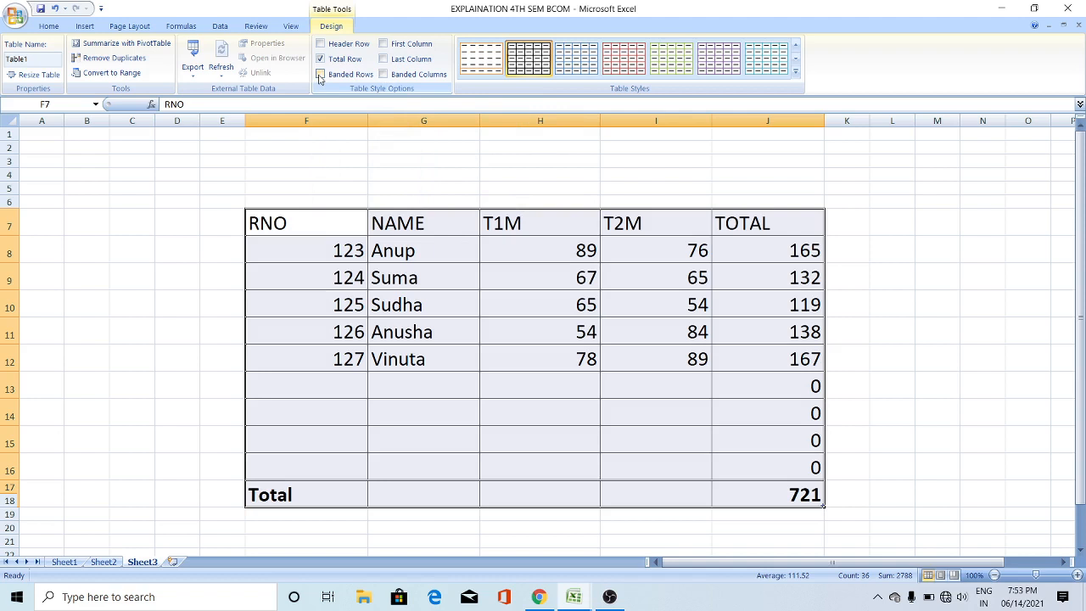
{"action": "left_click", "coordinate": [321, 75]}
{"action": "left_click", "coordinate": [383, 74]}
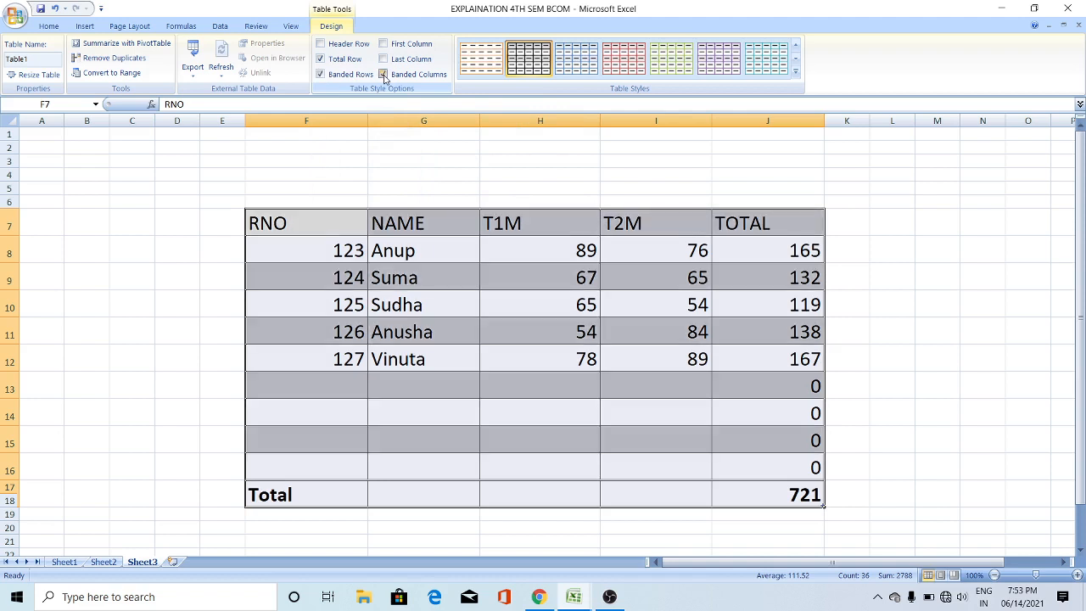
{"action": "left_click", "coordinate": [383, 75]}
Switch off the table's row banding and turn on the First Column and Last Column emphasis.
{"action": "left_click", "coordinate": [321, 75]}
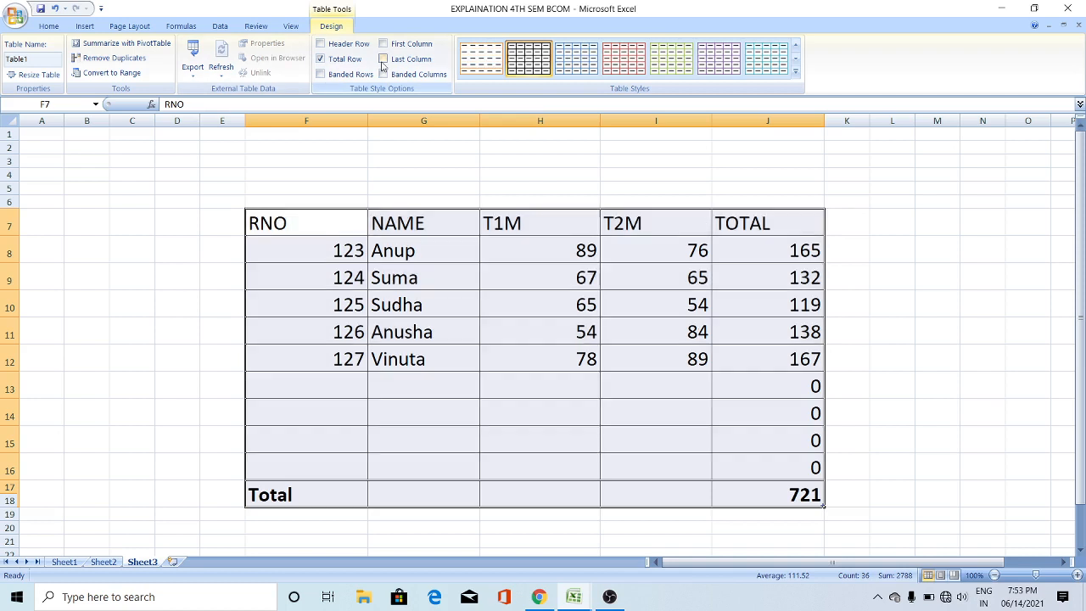
{"action": "left_click", "coordinate": [382, 46]}
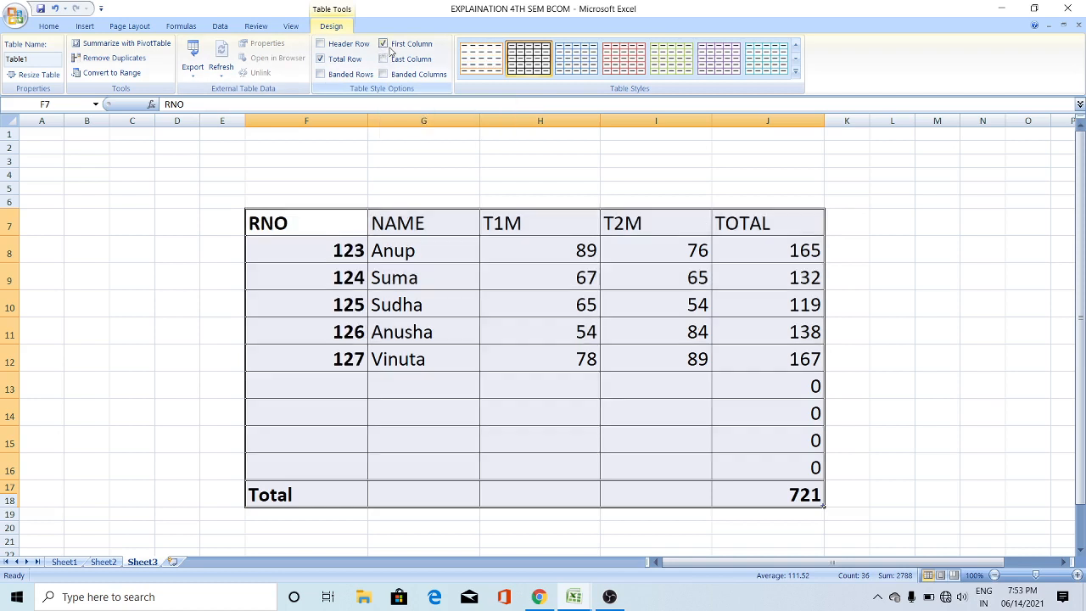
{"action": "left_click", "coordinate": [384, 59]}
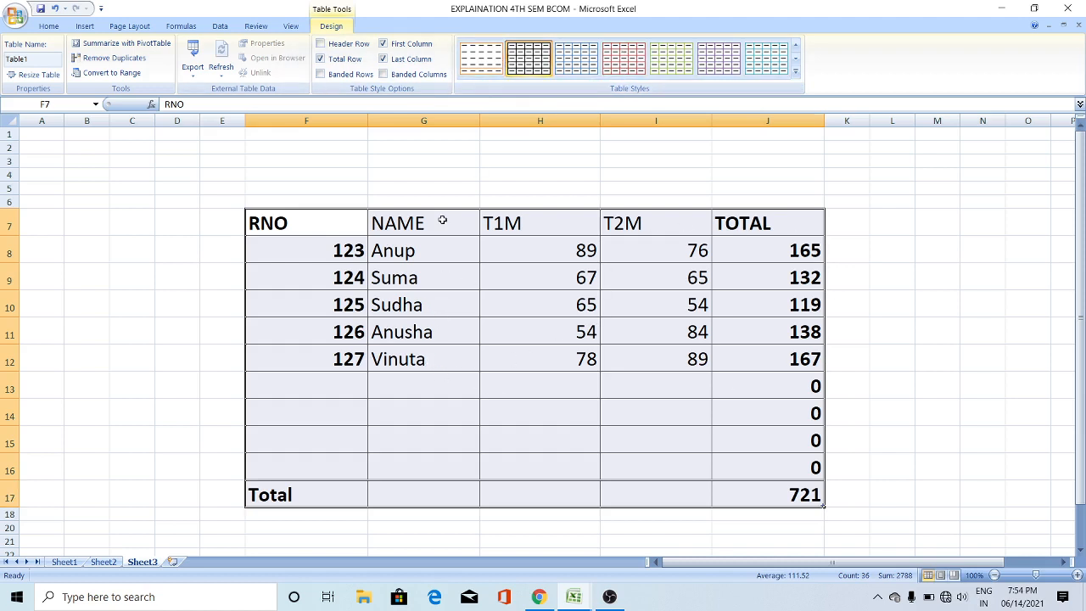
{"action": "left_click", "coordinate": [384, 59]}
Switch to the Pivot Table Example workbook and widen the Description column on Sheet1.
{"action": "left_click", "coordinate": [85, 26]}
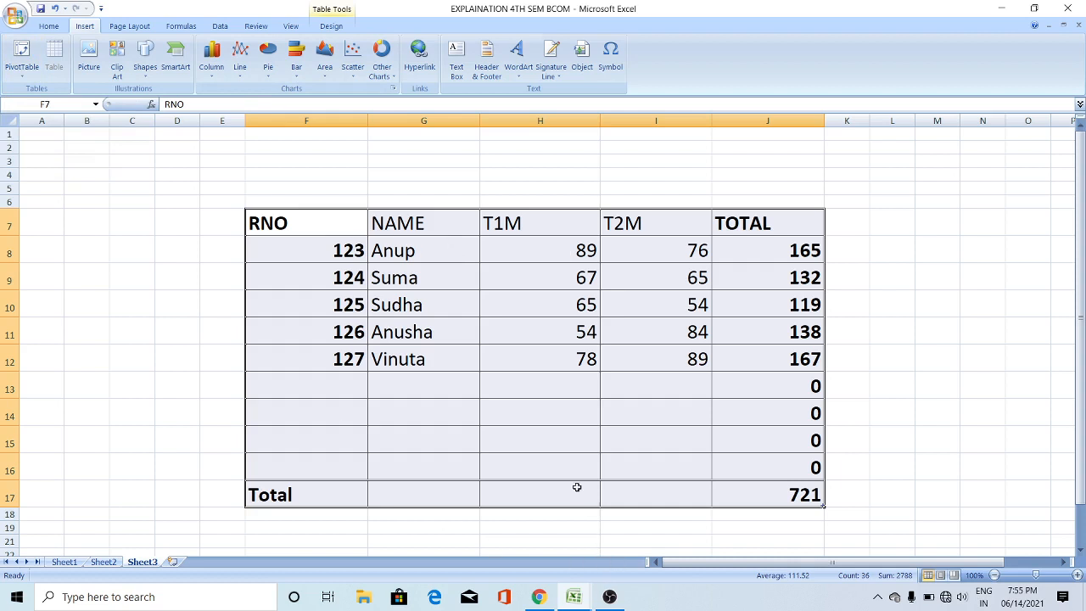
{"action": "left_click", "coordinate": [575, 597]}
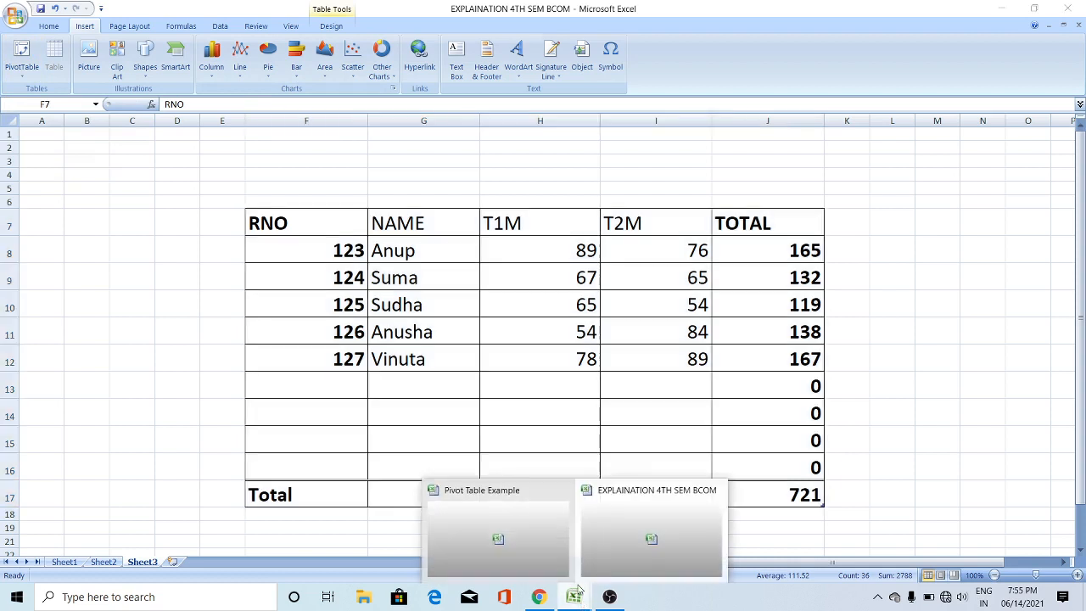
{"action": "left_click", "coordinate": [538, 522]}
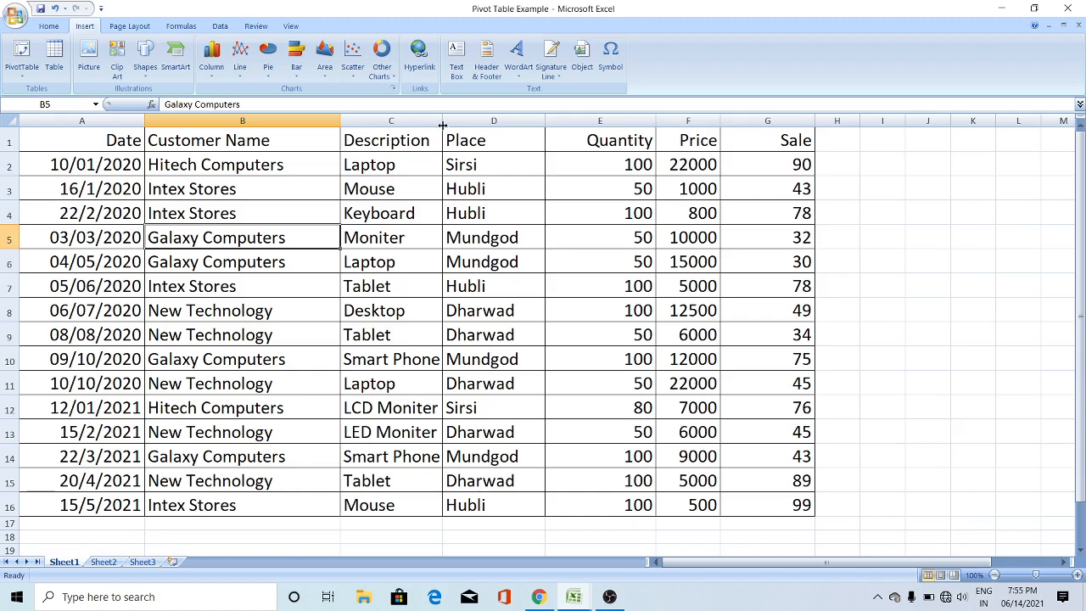
{"action": "left_click_drag", "start_coordinate": [442, 121], "coordinate": [450, 121]}
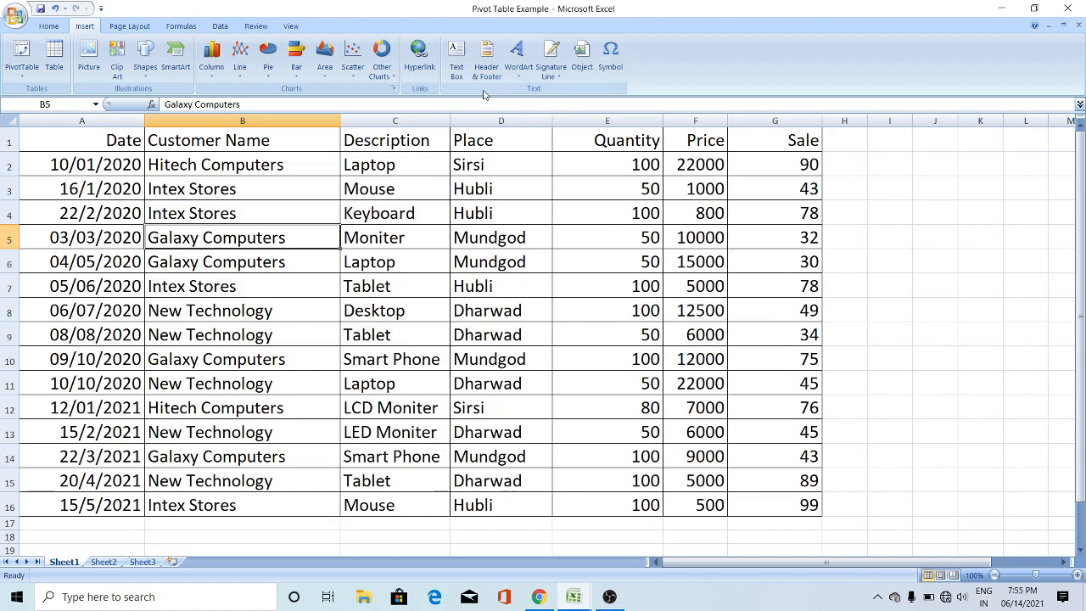
{"action": "left_click_drag", "start_coordinate": [449, 121], "coordinate": [465, 121]}
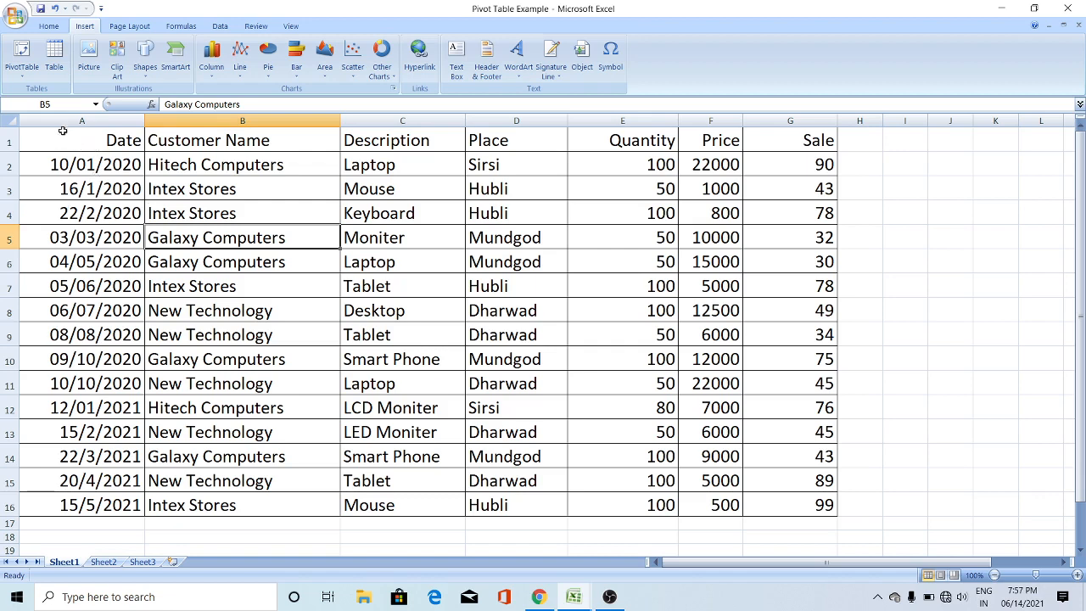
Create a PivotTable from Sheet1 range A1:G16 on a new worksheet and add Customer Name to the Row Labels.
{"action": "left_click_drag", "start_coordinate": [61, 150], "coordinate": [778, 504]}
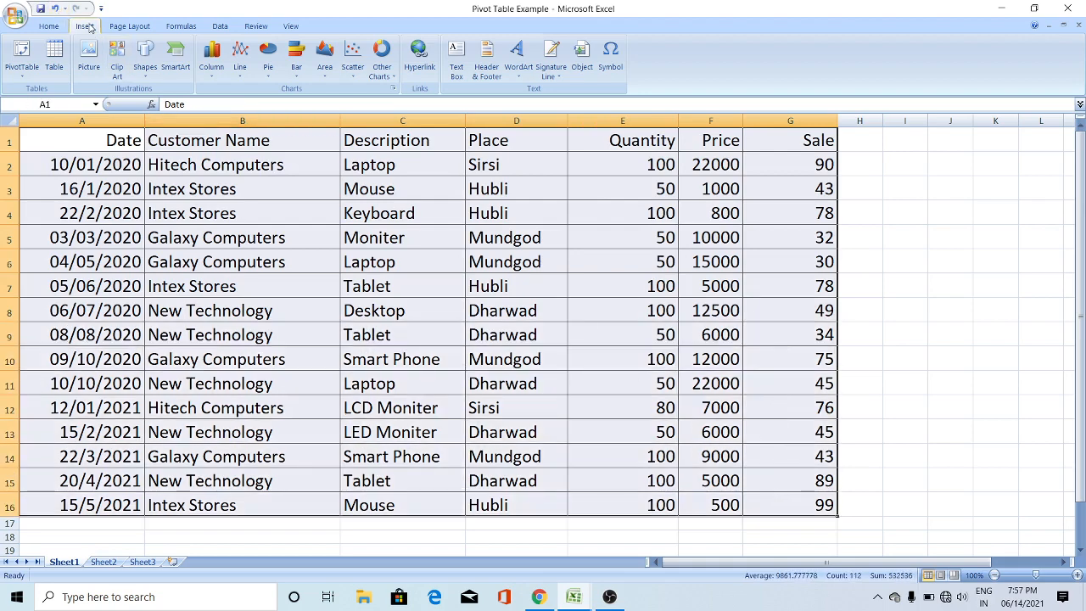
{"action": "left_click", "coordinate": [24, 53]}
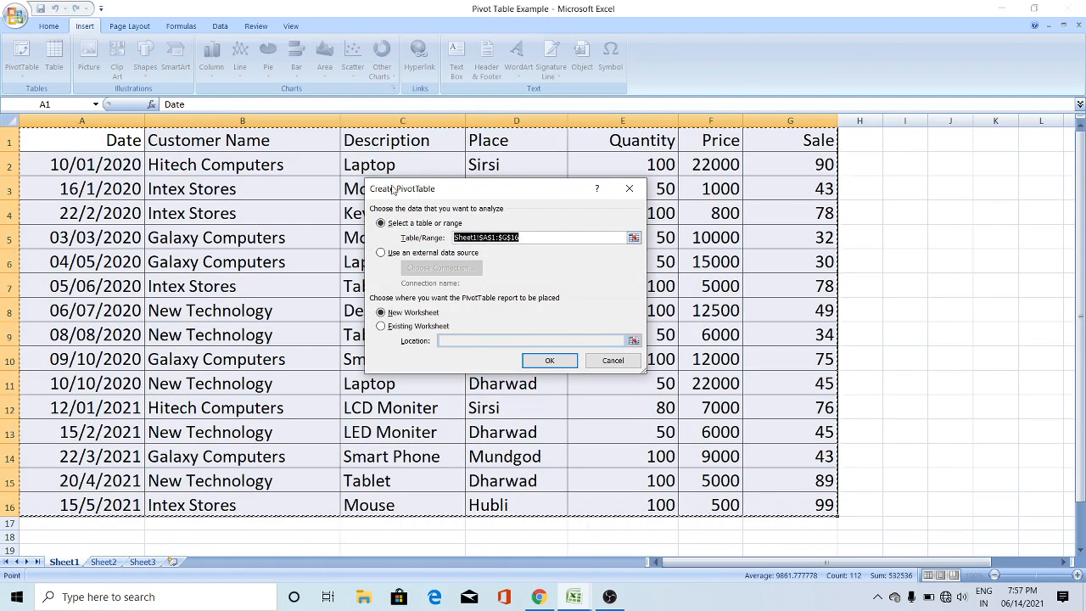
{"action": "left_click_drag", "start_coordinate": [459, 194], "coordinate": [438, 160]}
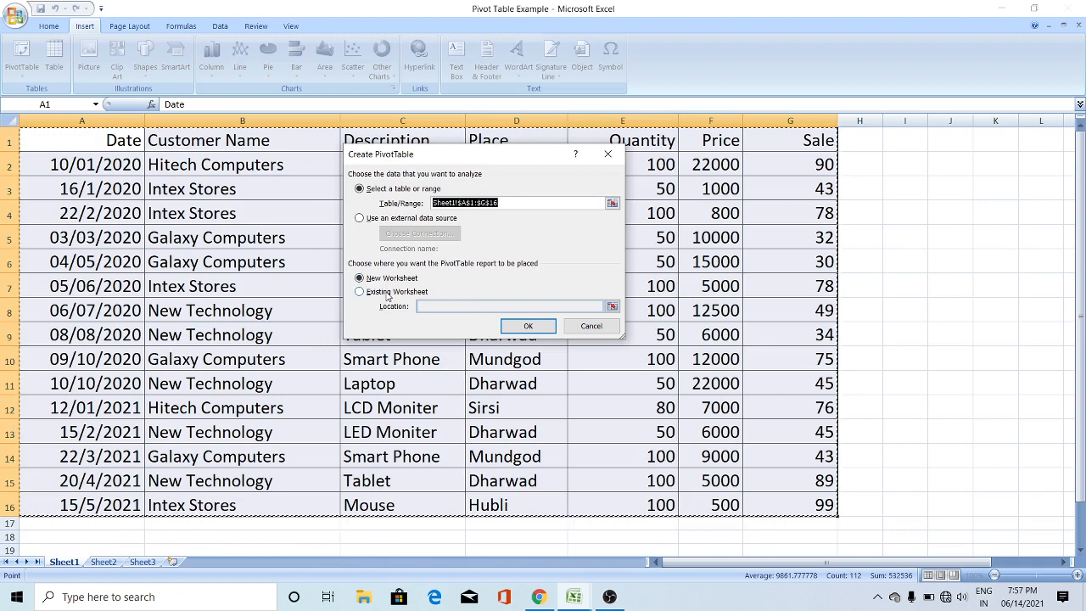
{"action": "left_click", "coordinate": [360, 278]}
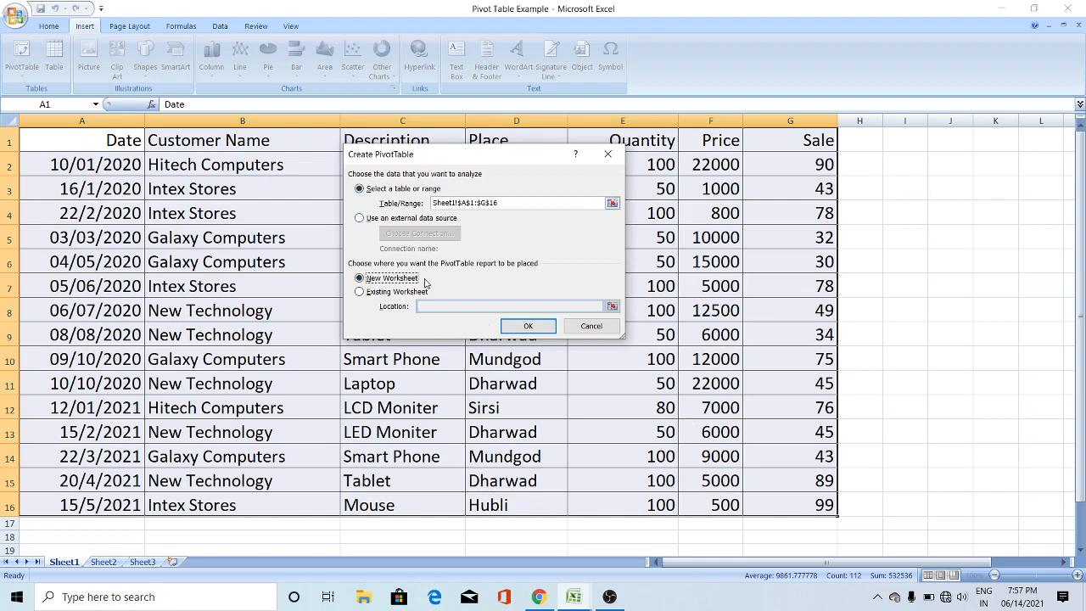
{"action": "left_click", "coordinate": [524, 327]}
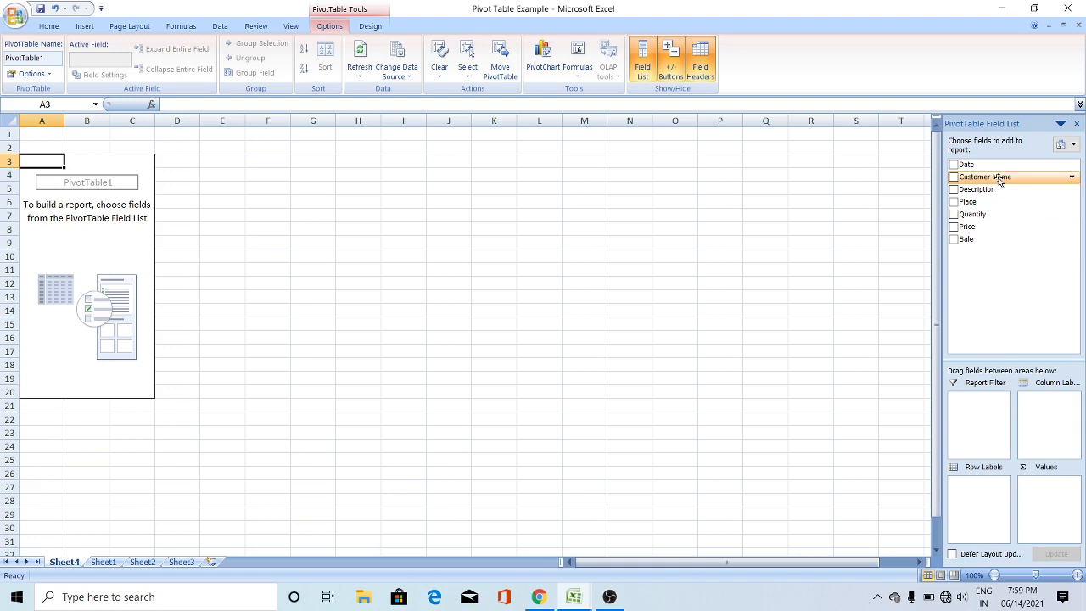
{"action": "left_click_drag", "start_coordinate": [1000, 180], "coordinate": [987, 494]}
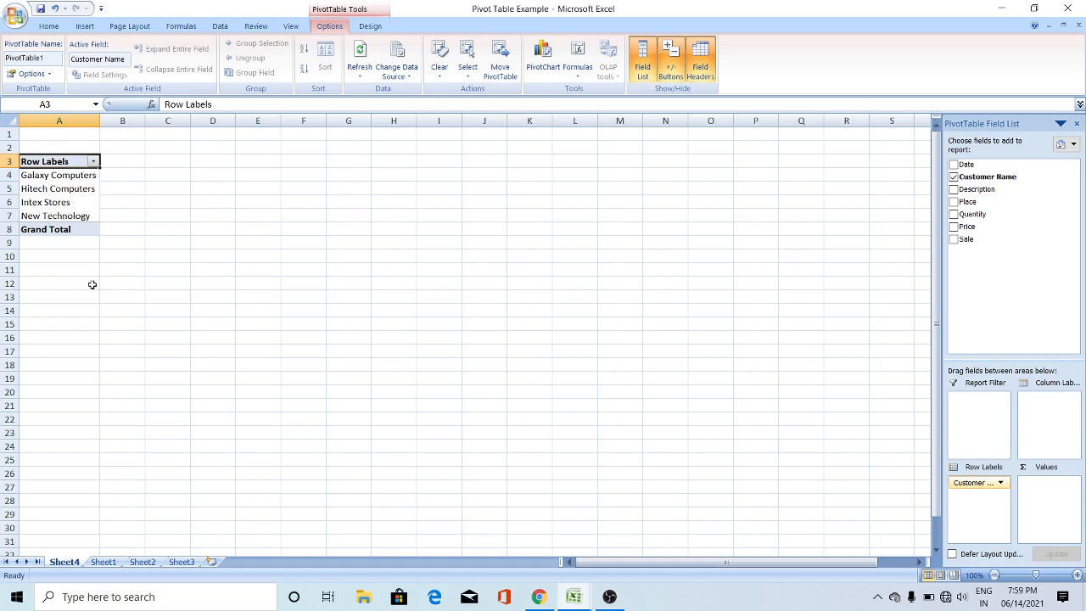
{"action": "left_click", "coordinate": [49, 26]}
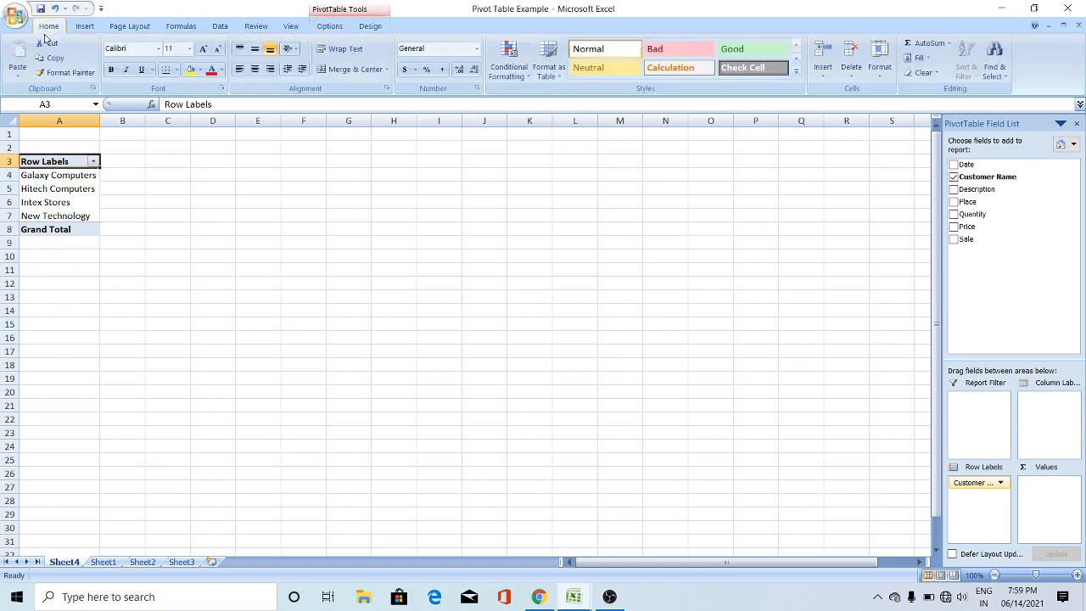
{"action": "left_click", "coordinate": [202, 48]}
{"action": "left_click", "coordinate": [203, 49]}
{"action": "left_click", "coordinate": [203, 49]}
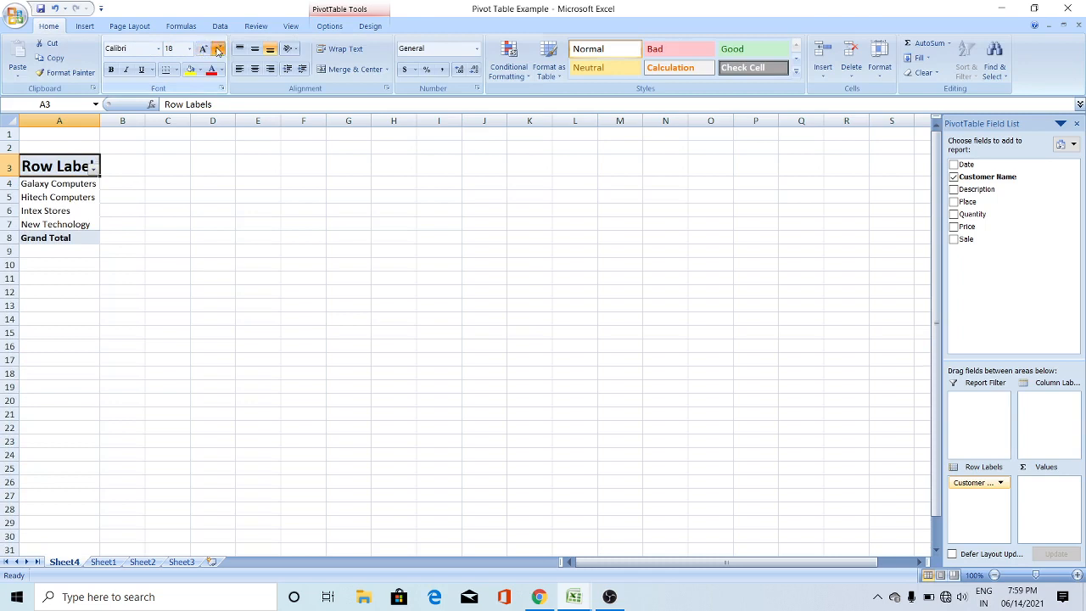
{"action": "left_click", "coordinate": [218, 50]}
{"action": "left_click", "coordinate": [217, 50]}
{"action": "left_click", "coordinate": [217, 49]}
{"action": "left_click", "coordinate": [217, 49]}
Set the font size of range A1:J21 on Sheet4 to 20 and widen column A to fit the customer names.
{"action": "left_click_drag", "start_coordinate": [39, 134], "coordinate": [504, 406]}
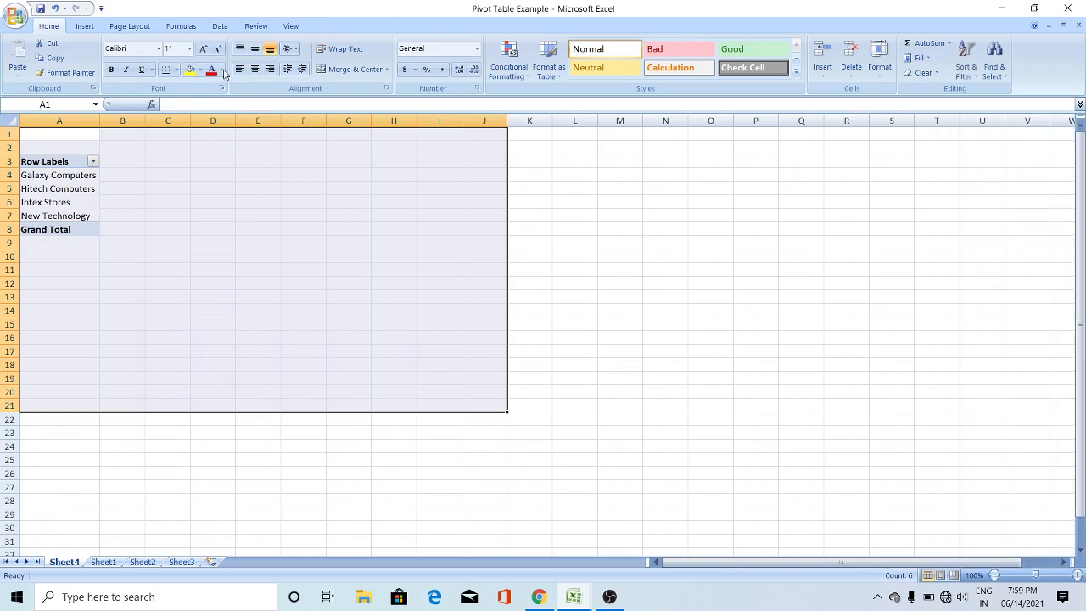
{"action": "left_click", "coordinate": [203, 49]}
{"action": "left_click", "coordinate": [203, 49]}
{"action": "left_click", "coordinate": [203, 49]}
{"action": "left_click", "coordinate": [202, 49]}
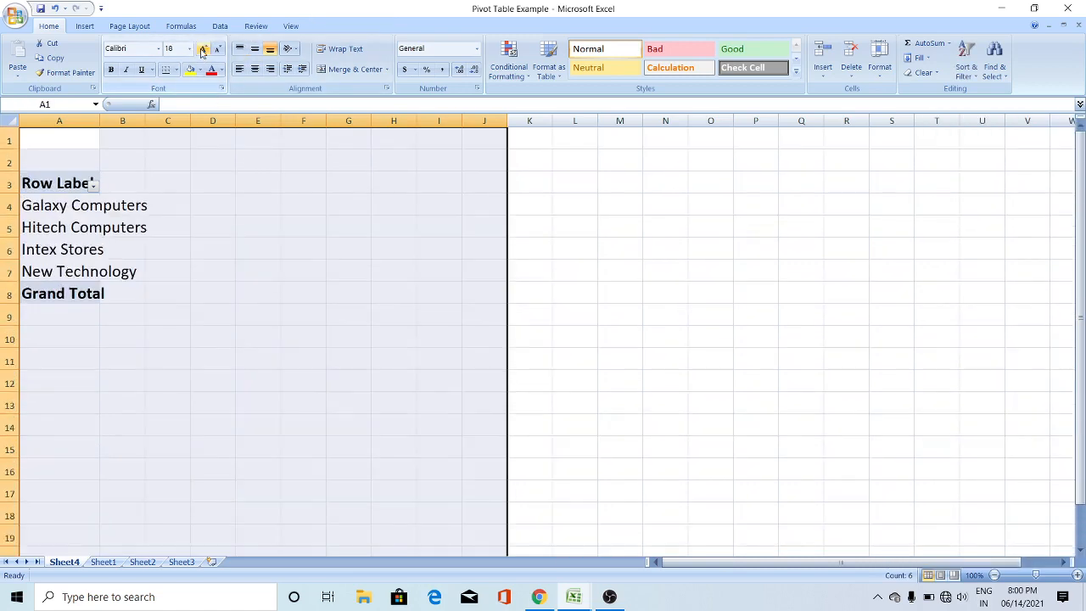
{"action": "left_click", "coordinate": [203, 49]}
{"action": "left_click", "coordinate": [203, 49]}
{"action": "left_click_drag", "start_coordinate": [100, 120], "coordinate": [196, 121]}
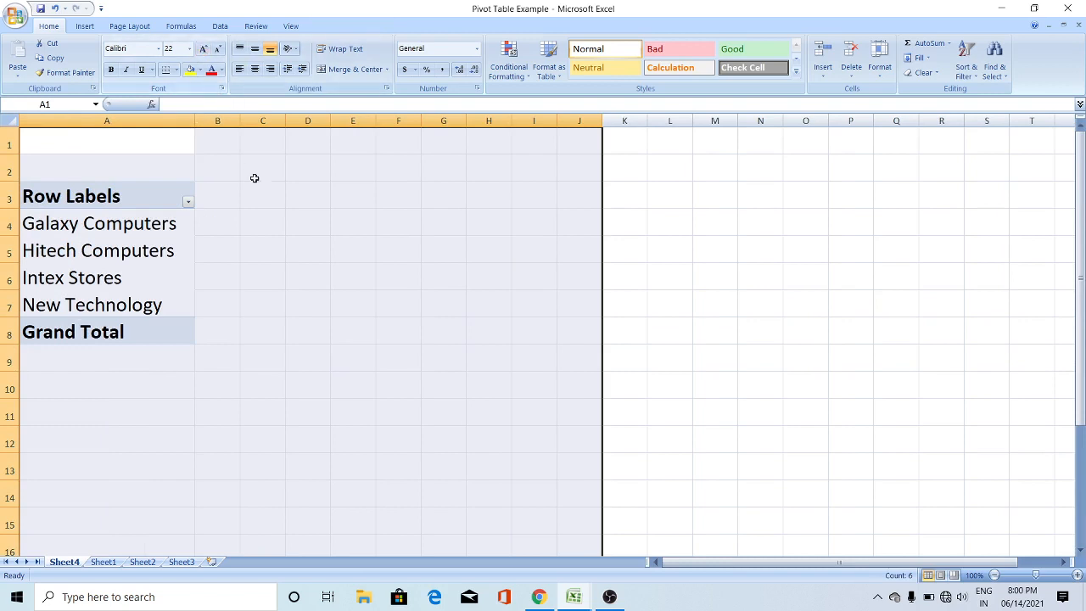
{"action": "left_click", "coordinate": [217, 50]}
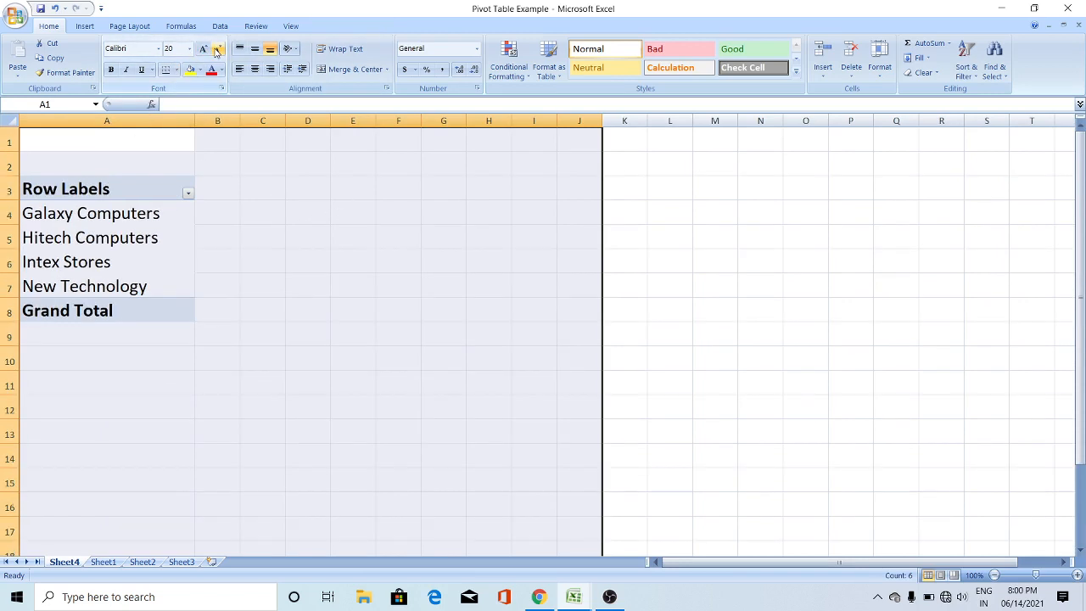
{"action": "left_click", "coordinate": [725, 284]}
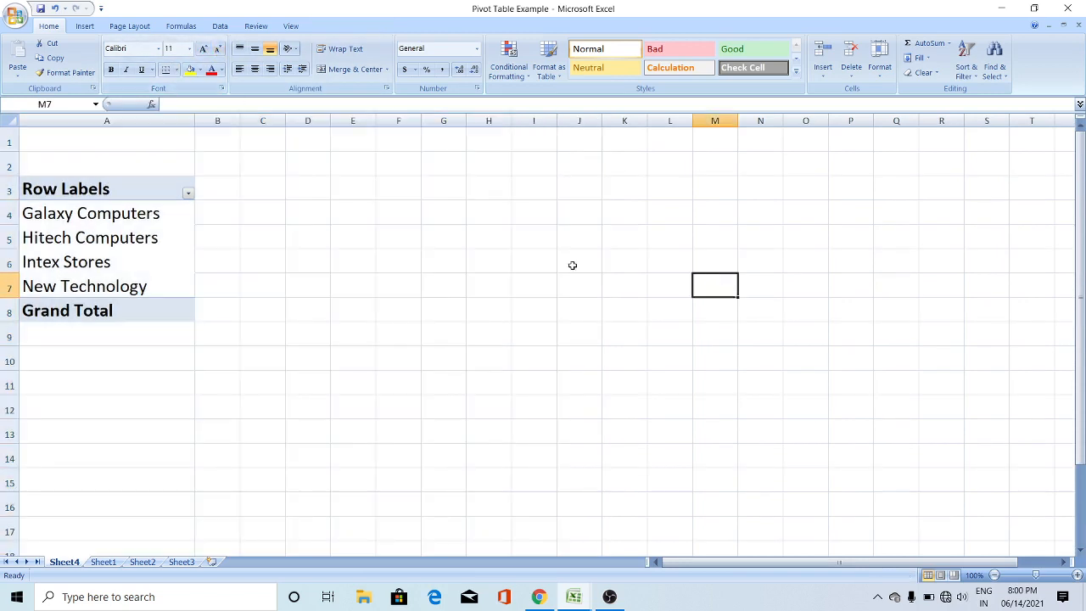
Add the Quantity field to the Values area of the PivotTable.
{"action": "left_click", "coordinate": [134, 252]}
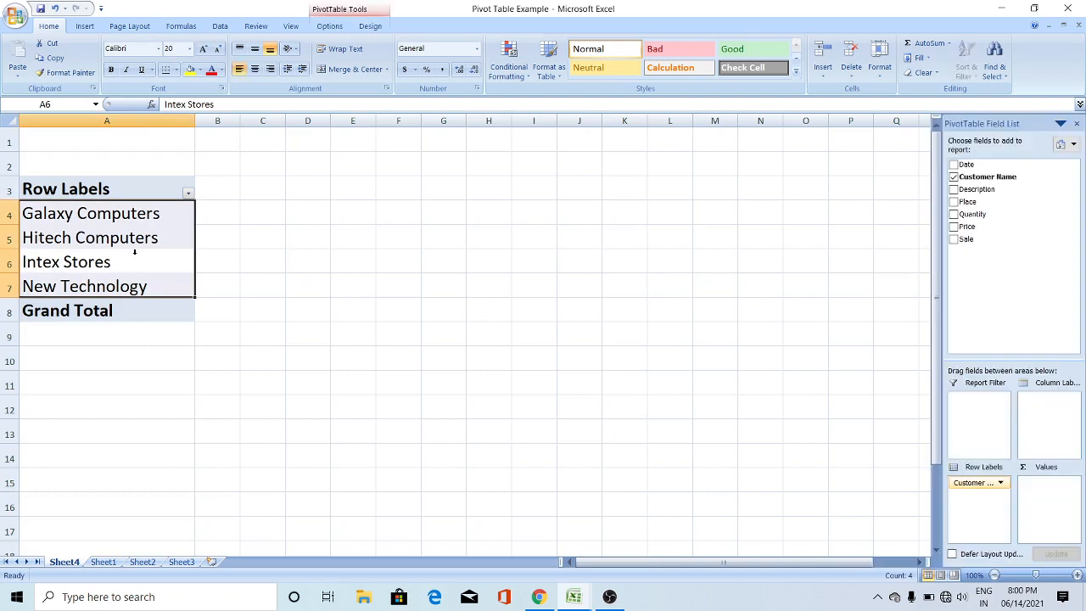
{"action": "left_click", "coordinate": [64, 194]}
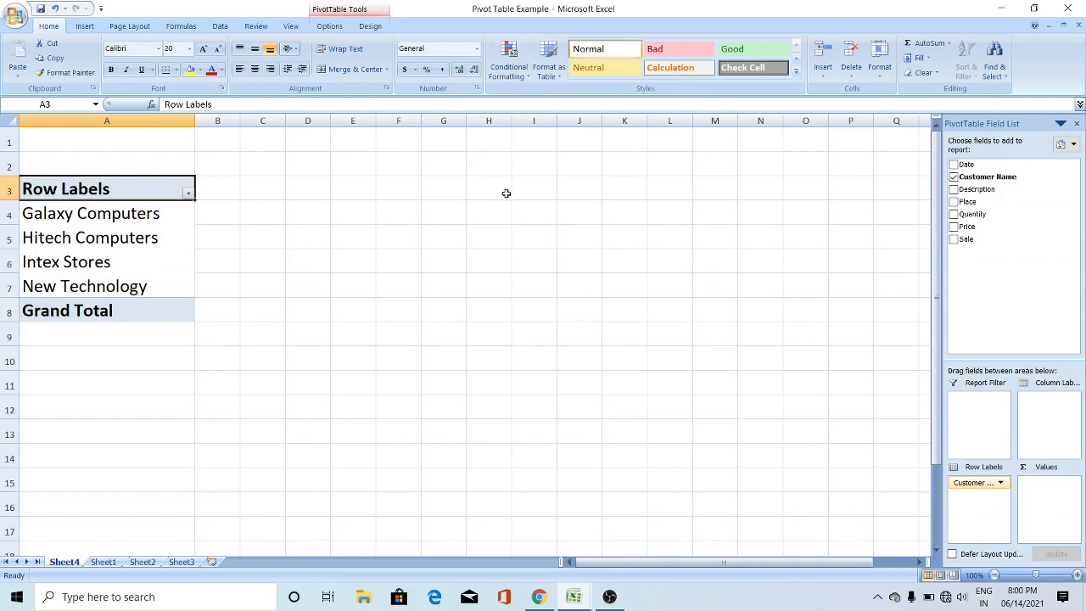
{"action": "left_click", "coordinate": [507, 194]}
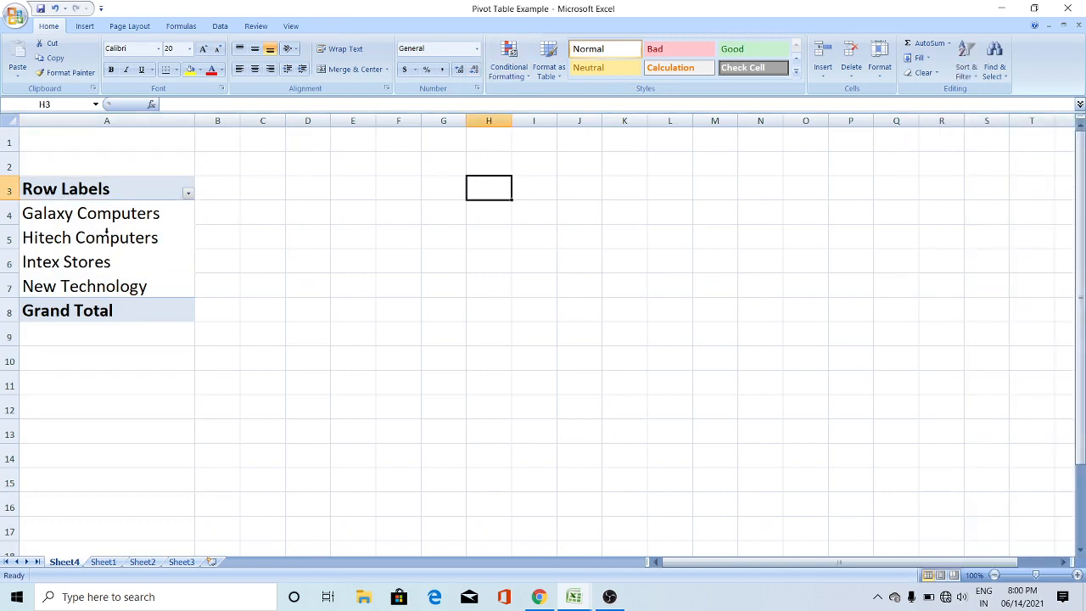
{"action": "left_click", "coordinate": [106, 231]}
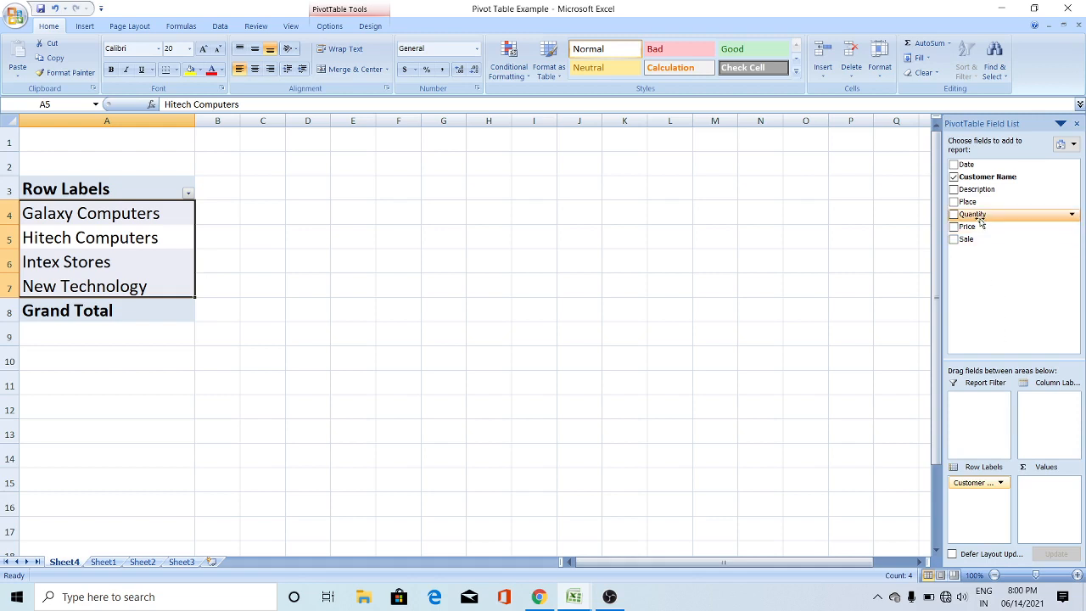
{"action": "left_click_drag", "start_coordinate": [980, 218], "coordinate": [1050, 490]}
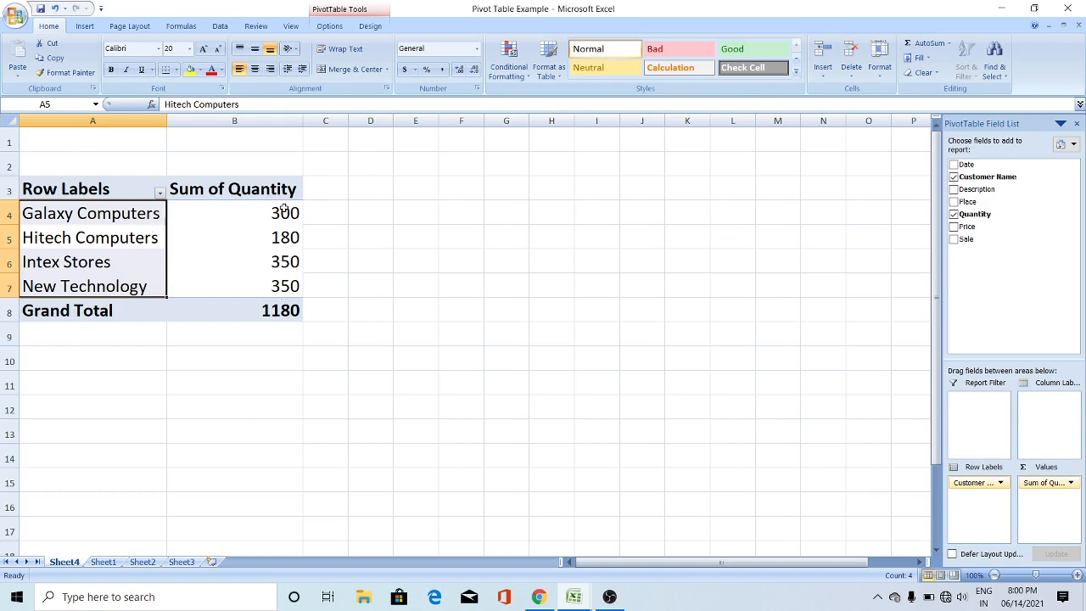
Add the Sale field to the PivotTable's Values area below Quantity and widen the Sum of Sale column.
{"action": "mouse_move", "coordinate": [287, 216]}
{"action": "mouse_move", "coordinate": [295, 270]}
{"action": "mouse_move", "coordinate": [215, 257]}
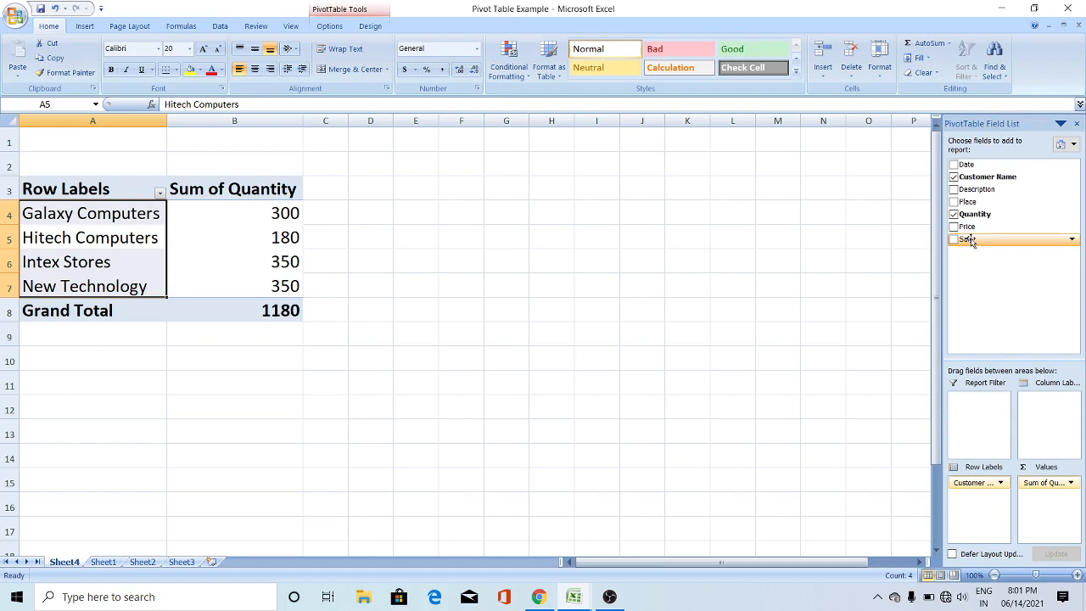
{"action": "left_click_drag", "start_coordinate": [972, 242], "coordinate": [1046, 508]}
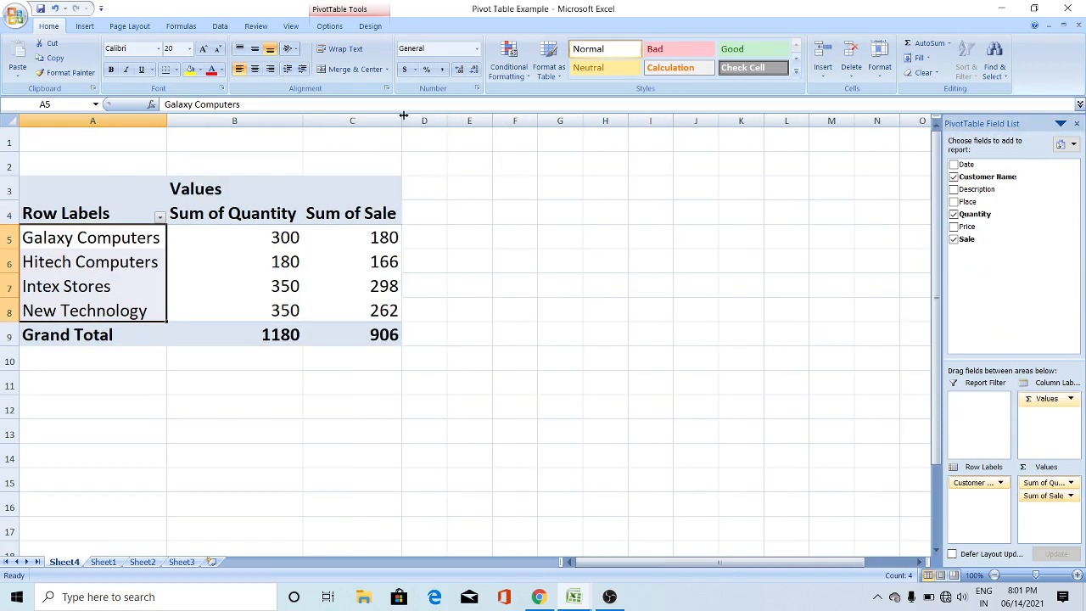
{"action": "left_click_drag", "start_coordinate": [404, 115], "coordinate": [442, 116]}
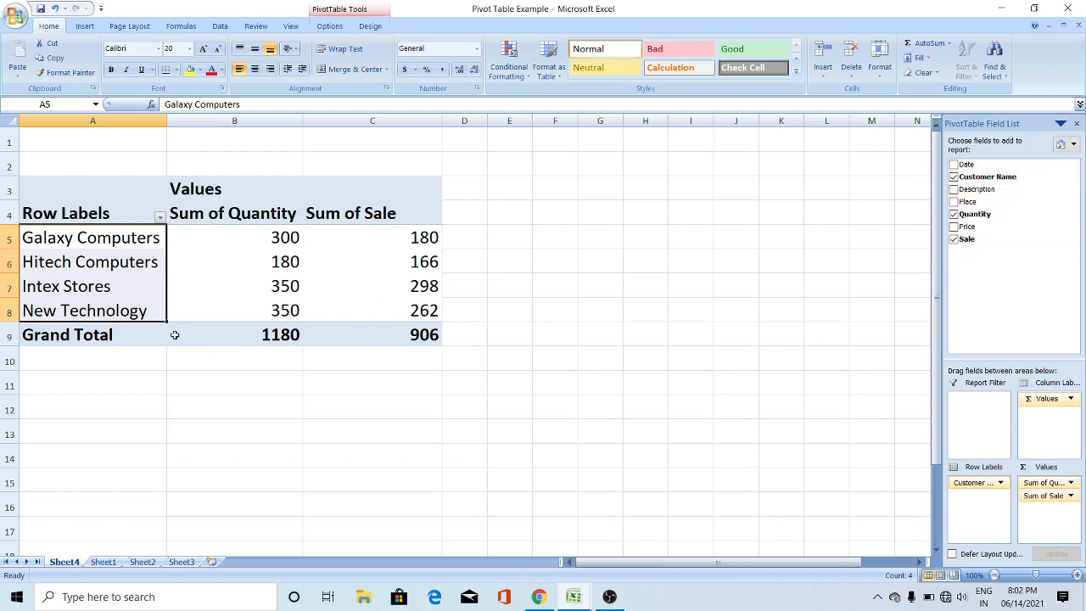
Add Place as a report filter and filter the PivotTable to Dharwad.
{"action": "mouse_move", "coordinate": [174, 335]}
{"action": "mouse_move", "coordinate": [341, 291]}
{"action": "mouse_move", "coordinate": [380, 262]}
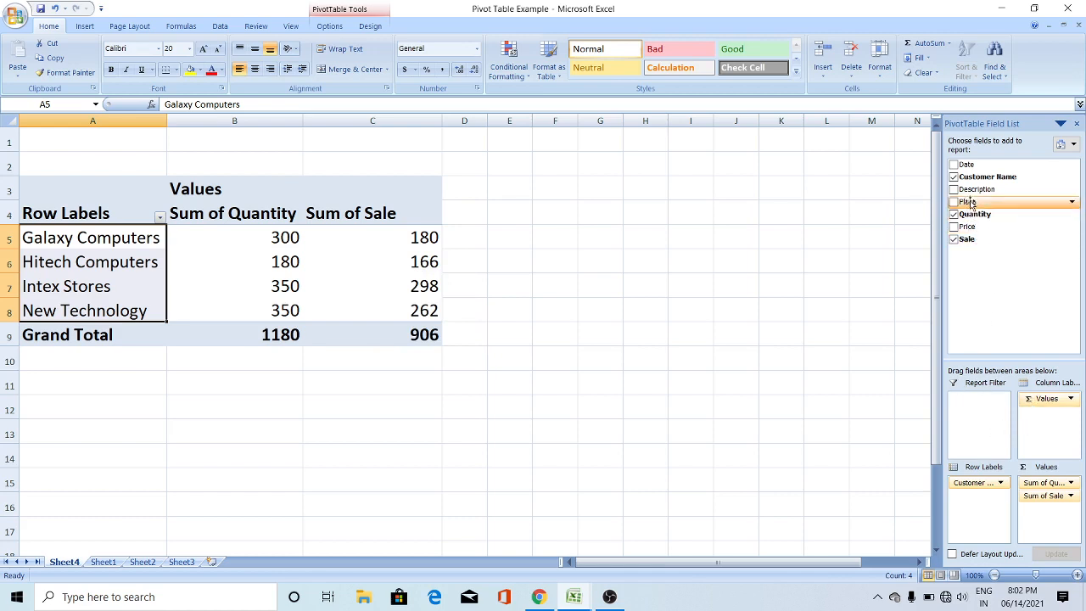
{"action": "left_click_drag", "start_coordinate": [971, 202], "coordinate": [974, 407]}
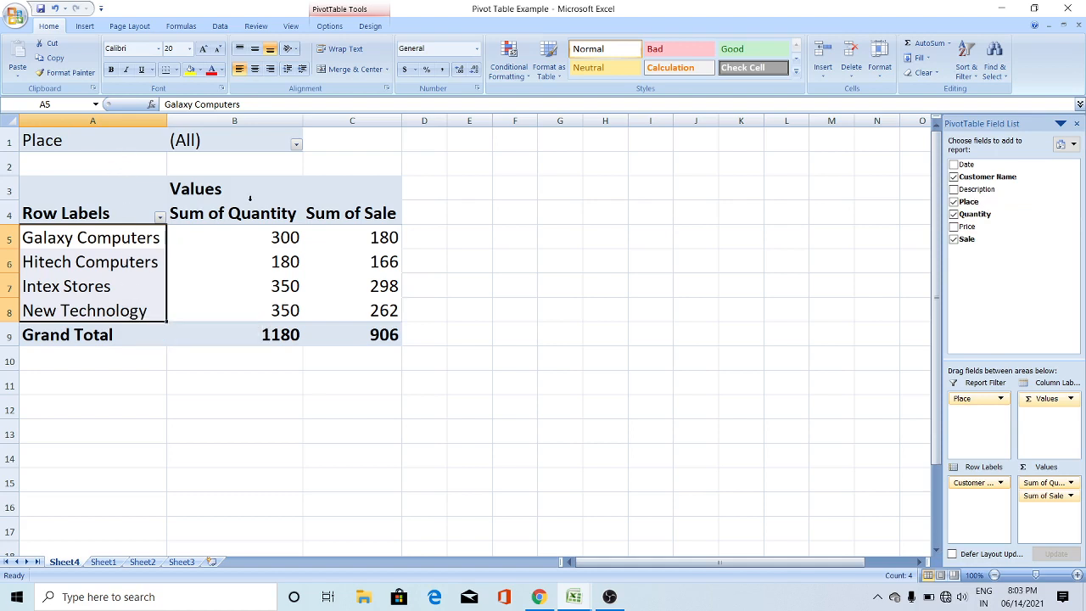
{"action": "left_click", "coordinate": [295, 145]}
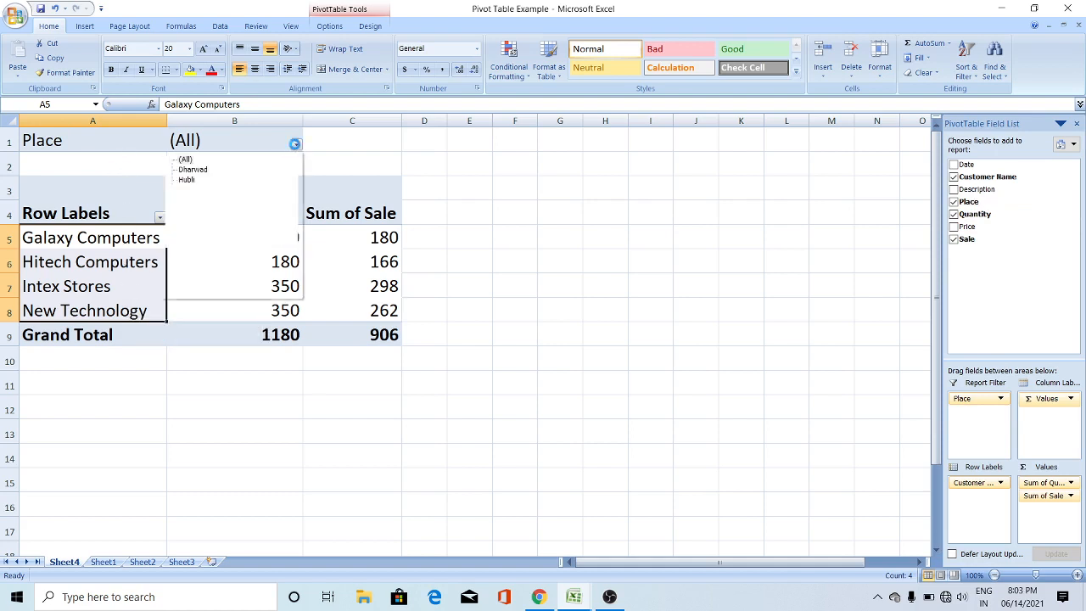
{"action": "left_click", "coordinate": [200, 171]}
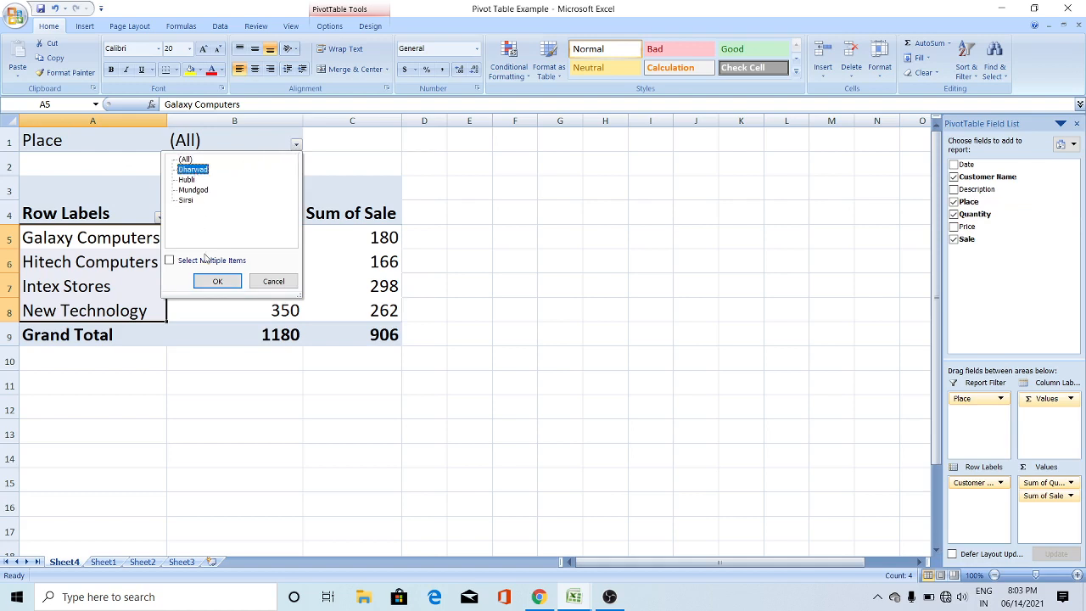
{"action": "left_click", "coordinate": [205, 280]}
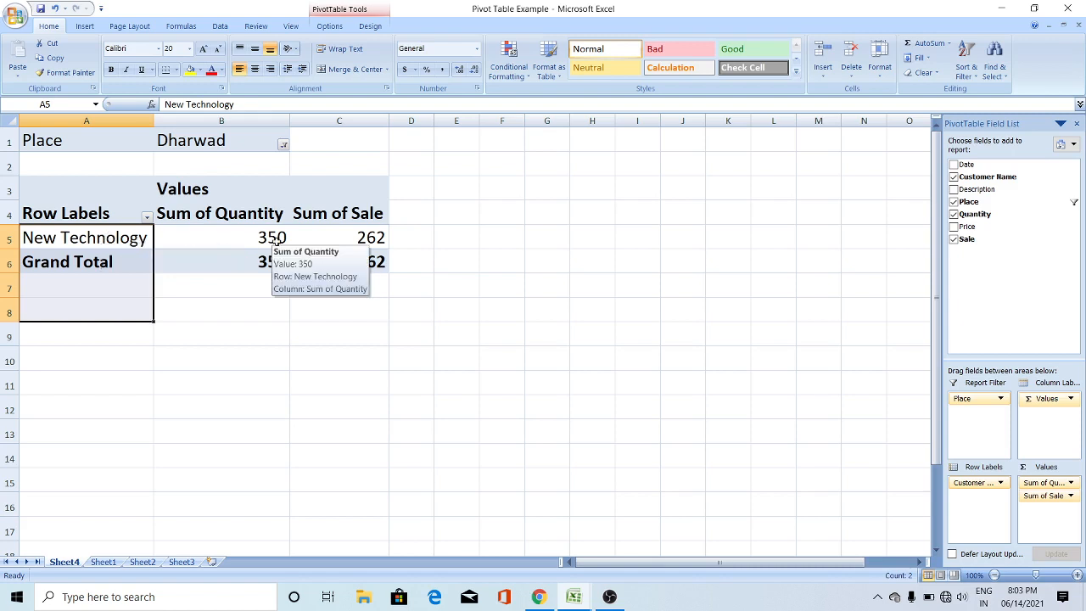
Switch the Place report filter to Sirsi, followed by Hubli.
{"action": "left_click", "coordinate": [283, 146]}
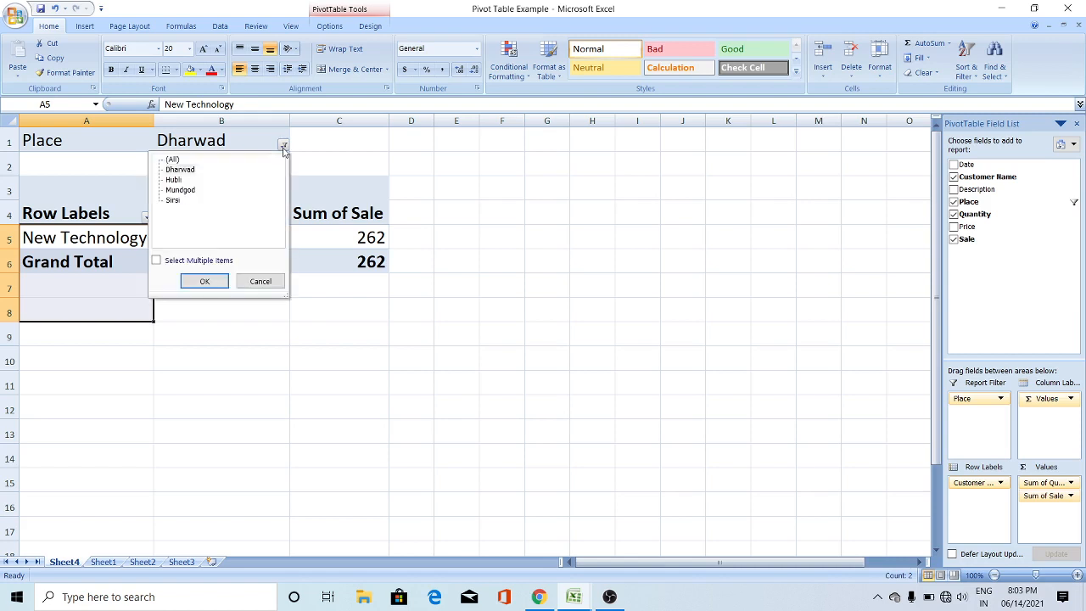
{"action": "left_click", "coordinate": [173, 201]}
{"action": "left_click", "coordinate": [204, 281]}
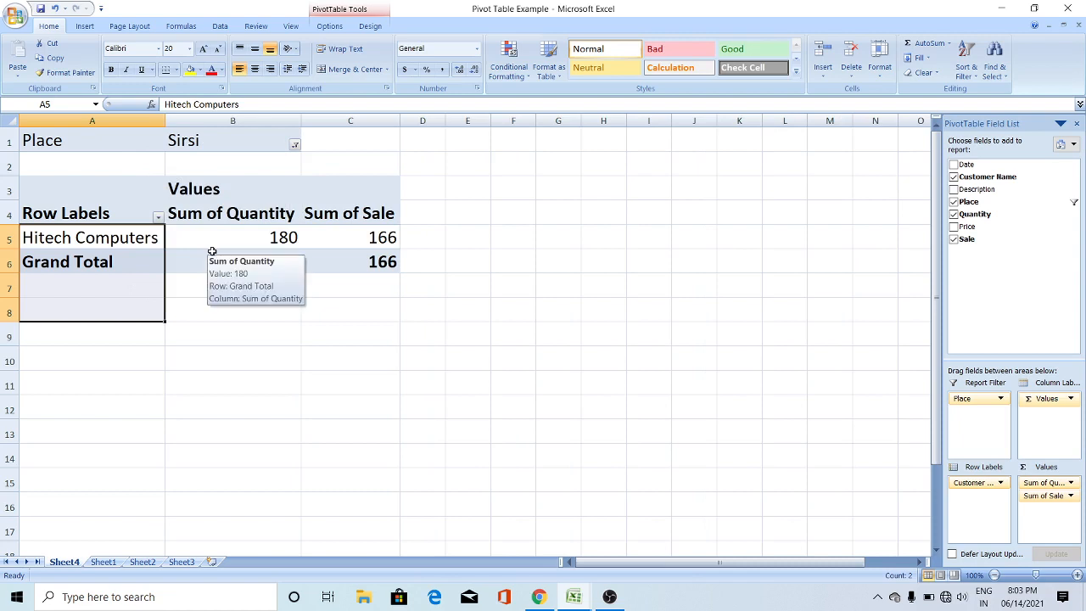
{"action": "left_click", "coordinate": [294, 145]}
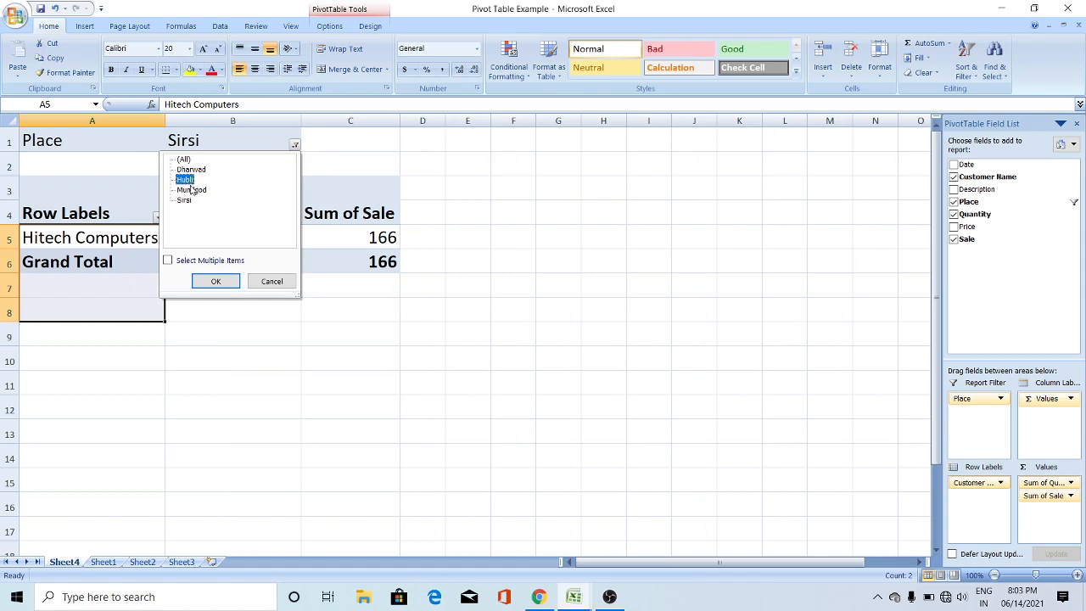
{"action": "left_click", "coordinate": [215, 281]}
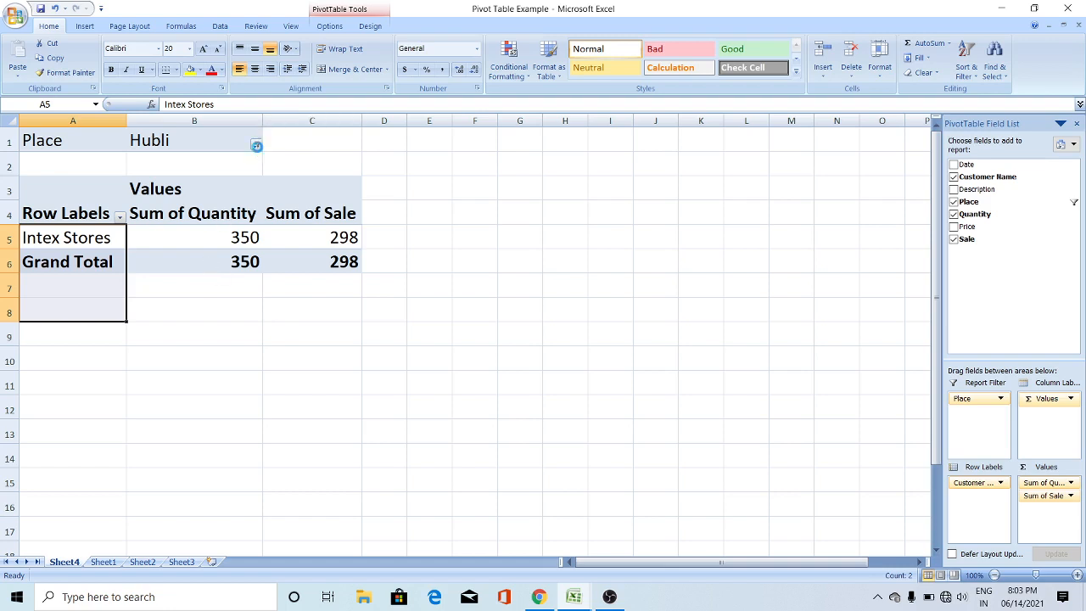
Reset the Place report filter to (All).
{"action": "left_click", "coordinate": [256, 145]}
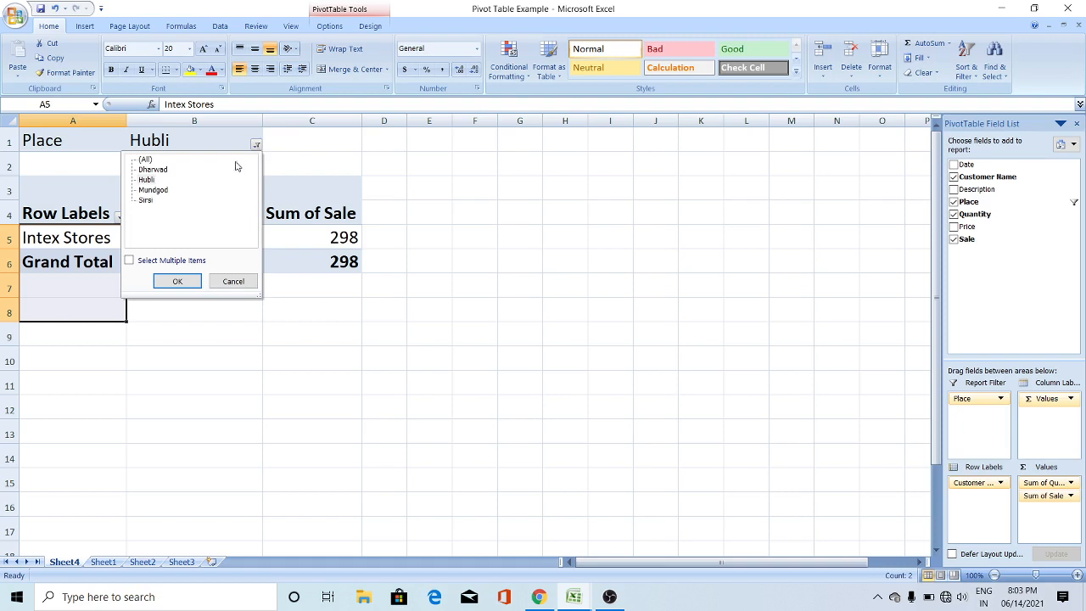
{"action": "left_click", "coordinate": [146, 161]}
{"action": "left_click", "coordinate": [174, 281]}
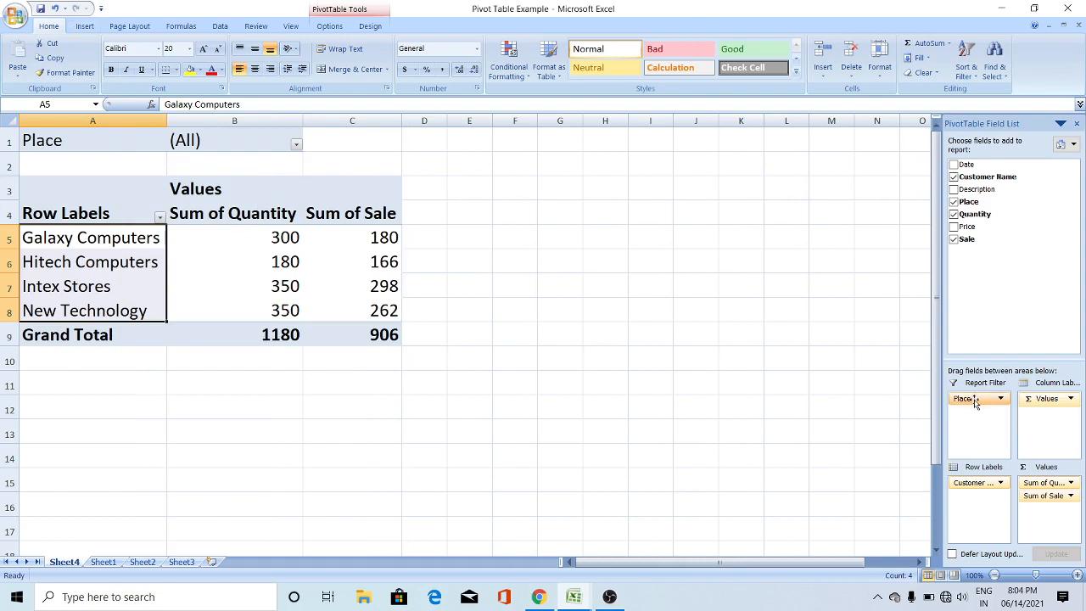
Move Place from the report filter to the Row Labels under Customer Name and add Description below it.
{"action": "left_click_drag", "start_coordinate": [975, 404], "coordinate": [975, 499]}
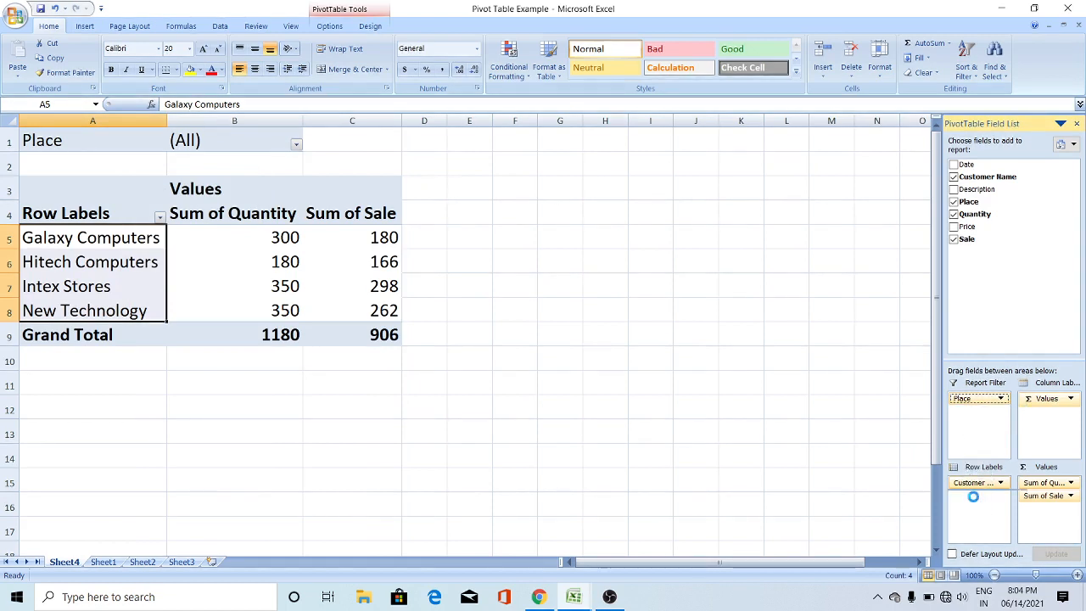
{"action": "mouse_move", "coordinate": [287, 406]}
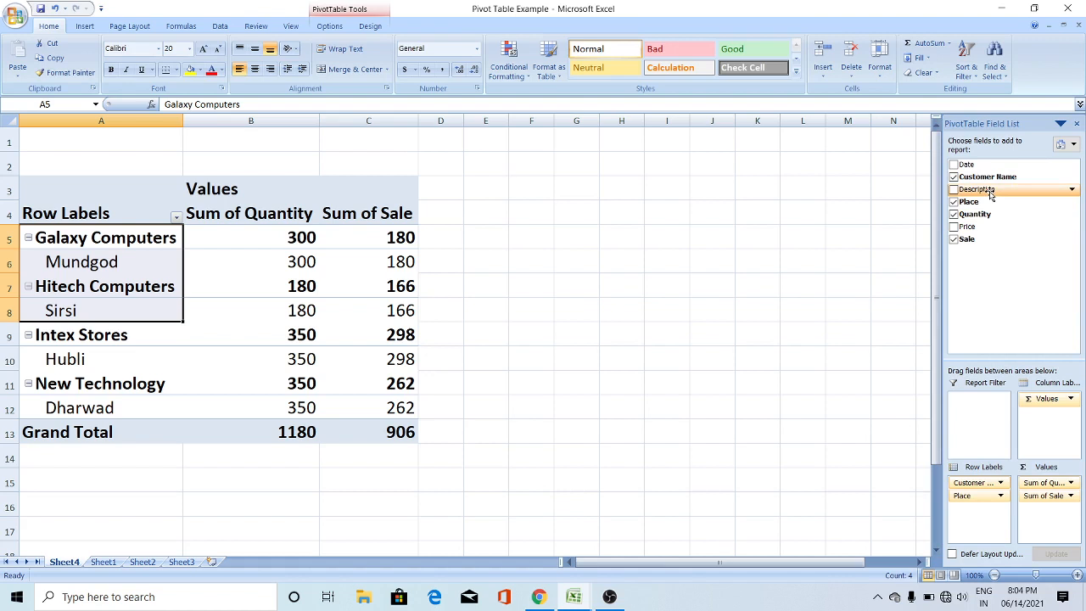
{"action": "left_click_drag", "start_coordinate": [991, 194], "coordinate": [976, 514]}
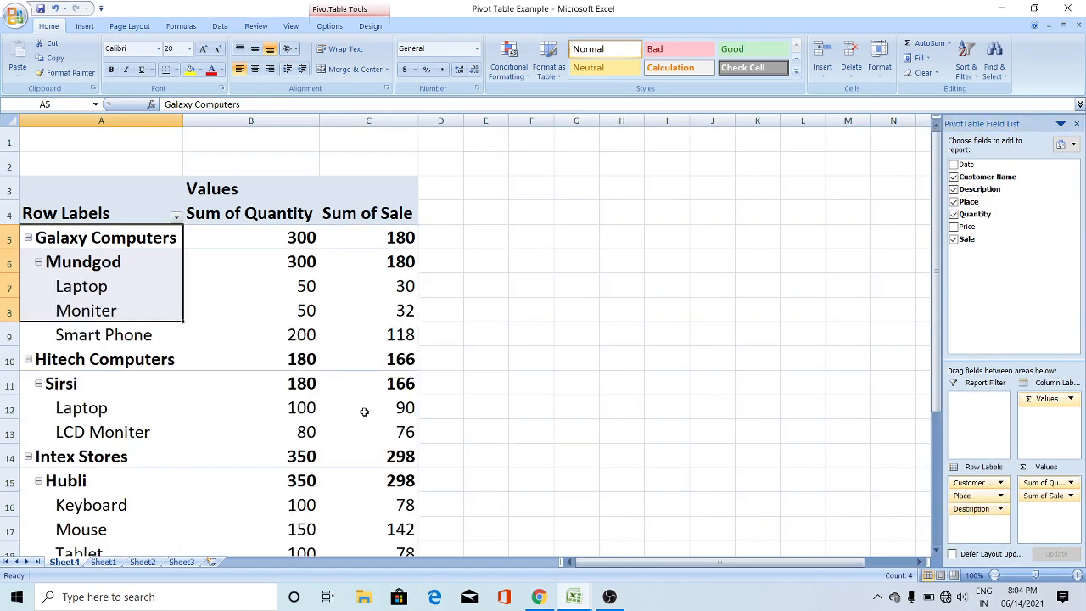
Examine the PivotTable's quantity and sale breakdown by customer, place and description.
{"action": "scroll", "coordinate": [353, 395], "scroll_direction": "down", "scroll_amount": 2}
{"action": "scroll", "coordinate": [340, 382], "scroll_direction": "down", "scroll_amount": 2}
{"action": "scroll", "coordinate": [328, 359], "scroll_direction": "up", "scroll_amount": 3}
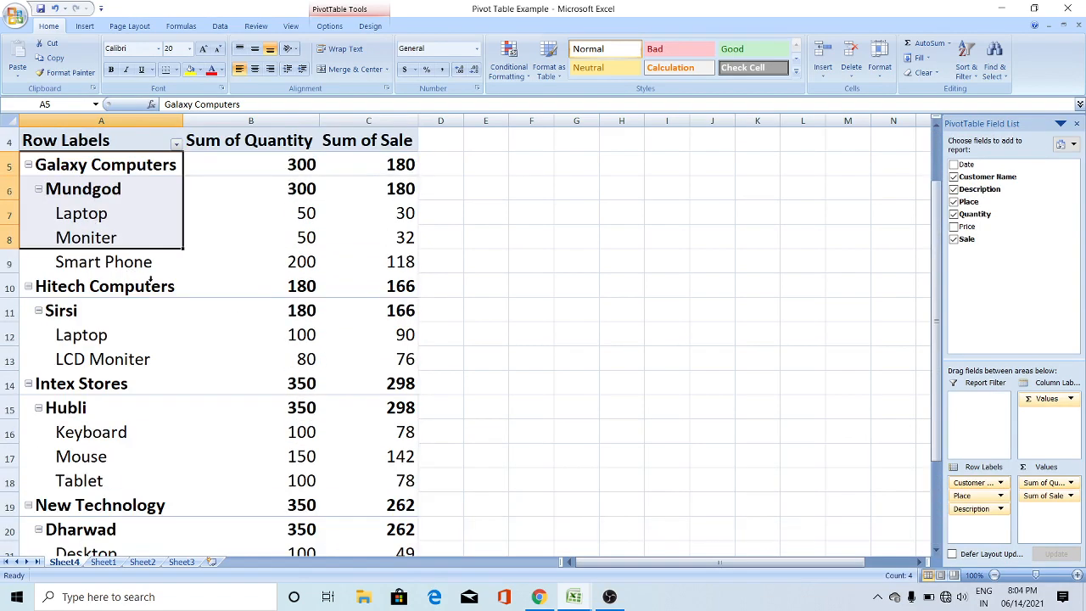
{"action": "scroll", "coordinate": [150, 280], "scroll_direction": "up", "scroll_amount": 1}
{"action": "scroll", "coordinate": [150, 280], "scroll_direction": "down", "scroll_amount": 1}
{"action": "scroll", "coordinate": [284, 289], "scroll_direction": "down", "scroll_amount": 1}
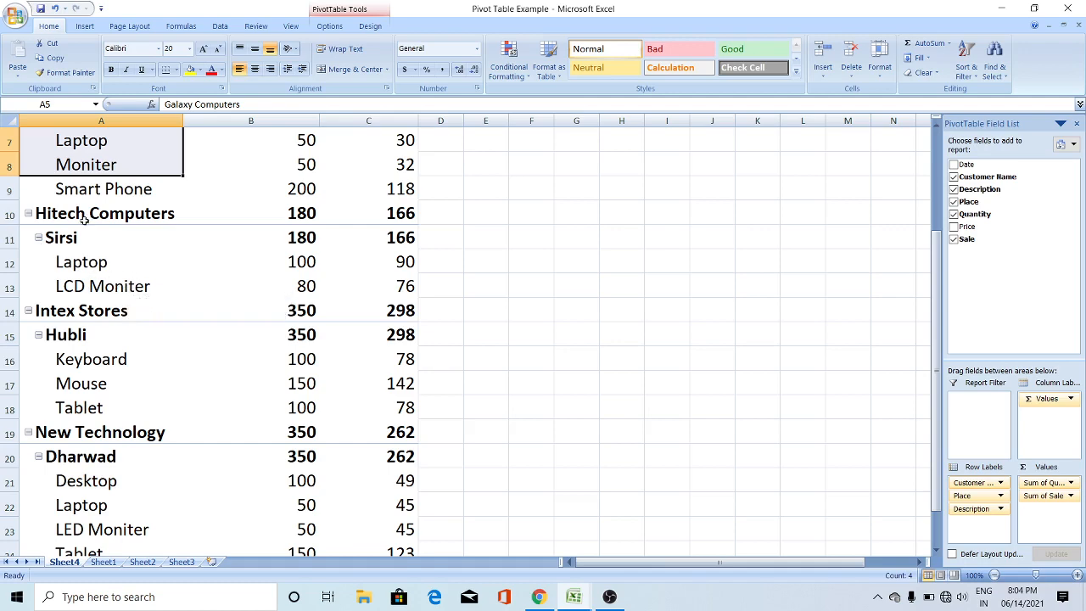
{"action": "scroll", "coordinate": [424, 339], "scroll_direction": "up", "scroll_amount": 2}
{"action": "scroll", "coordinate": [336, 269], "scroll_direction": "down", "scroll_amount": 1}
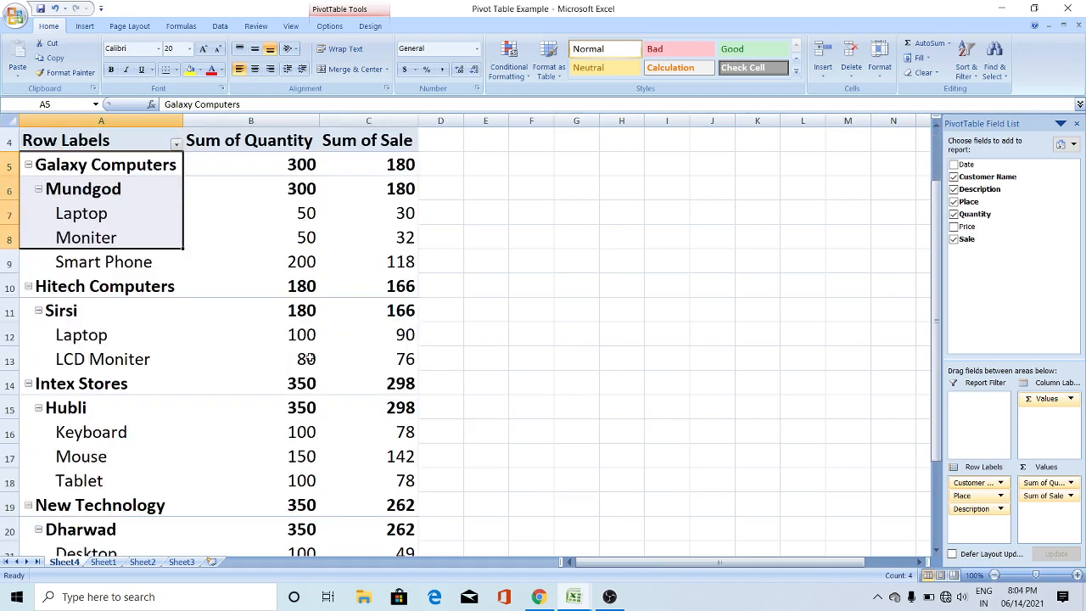
{"action": "mouse_move", "coordinate": [410, 364]}
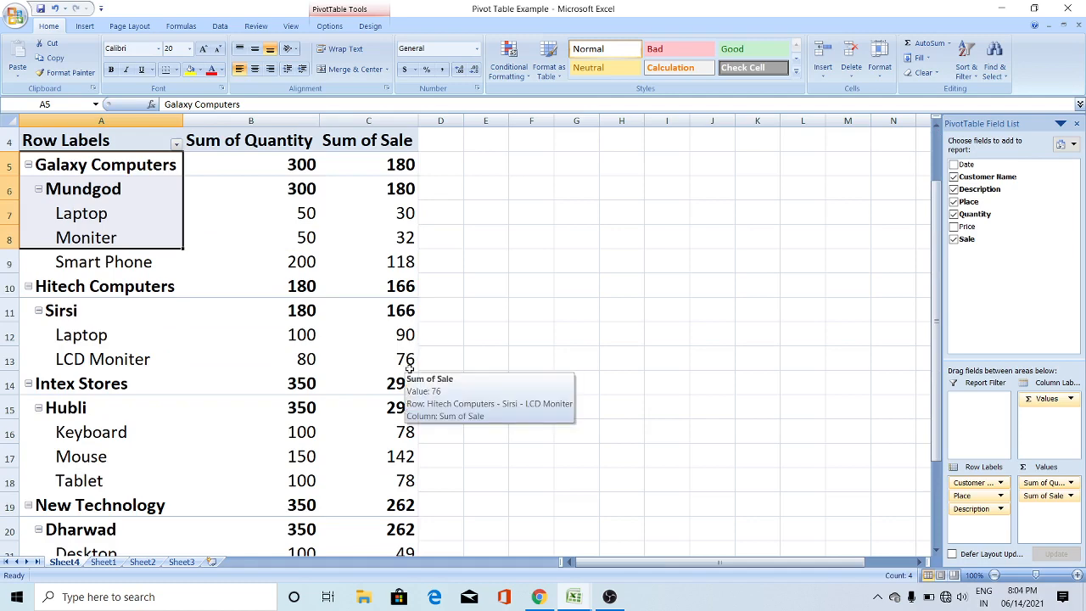
{"action": "scroll", "coordinate": [189, 368], "scroll_direction": "down", "scroll_amount": 4}
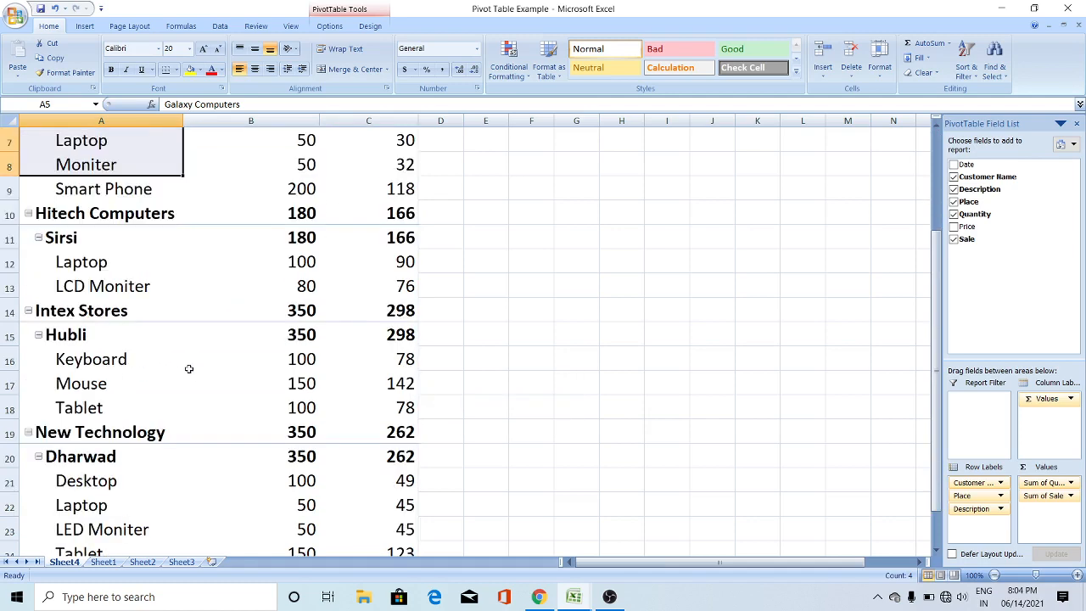
{"action": "scroll", "coordinate": [189, 368], "scroll_direction": "up", "scroll_amount": 2}
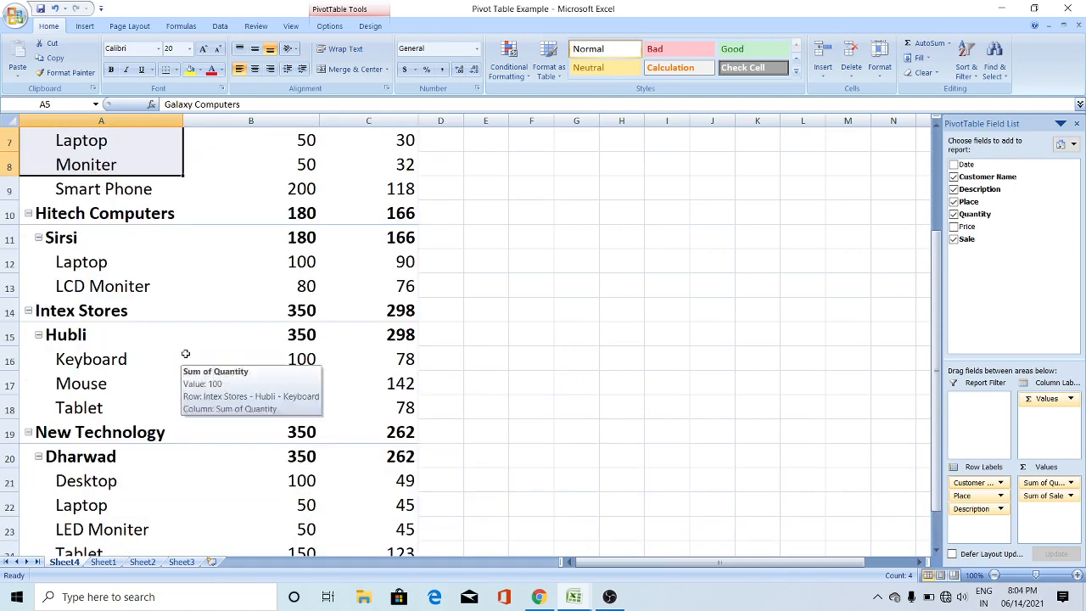
{"action": "scroll", "coordinate": [466, 365], "scroll_direction": "up", "scroll_amount": 2}
{"action": "scroll", "coordinate": [400, 360], "scroll_direction": "down", "scroll_amount": 2}
{"action": "scroll", "coordinate": [401, 360], "scroll_direction": "up", "scroll_amount": 2}
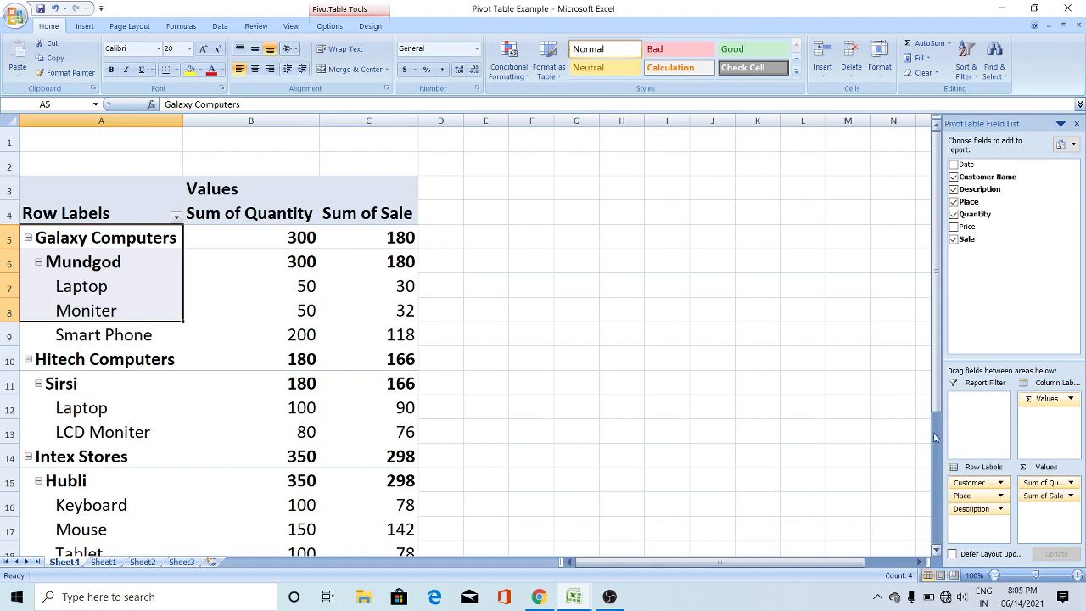
Remove Place from the PivotTable's Row Labels and review the items listed under each customer.
{"action": "left_click_drag", "start_coordinate": [976, 497], "coordinate": [972, 207]}
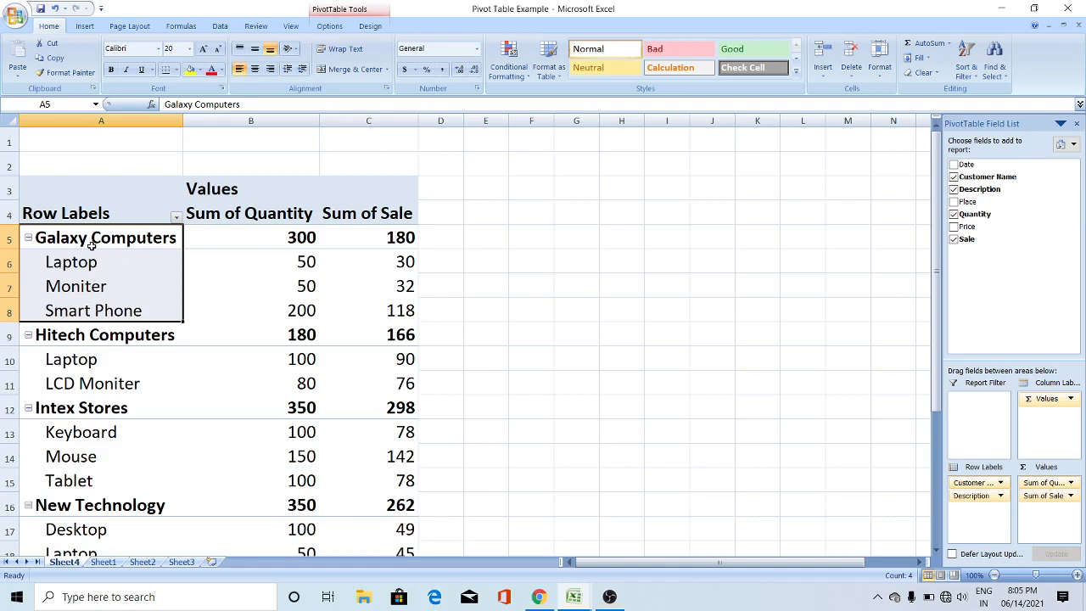
{"action": "scroll", "coordinate": [92, 246], "scroll_direction": "down", "scroll_amount": 1}
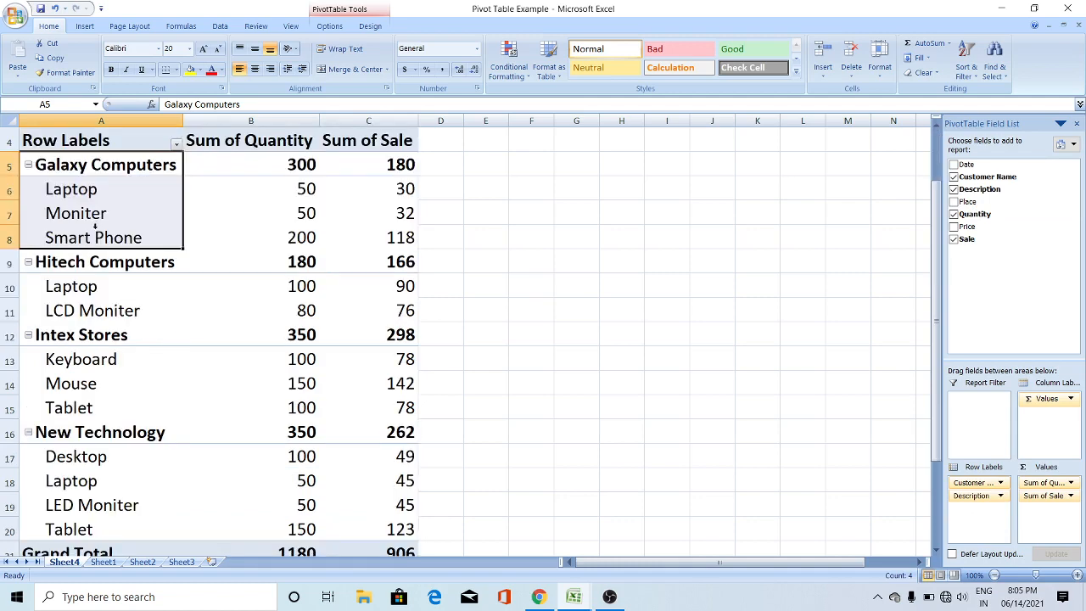
{"action": "scroll", "coordinate": [96, 337], "scroll_direction": "down", "scroll_amount": 2}
{"action": "scroll", "coordinate": [96, 336], "scroll_direction": "up", "scroll_amount": 3}
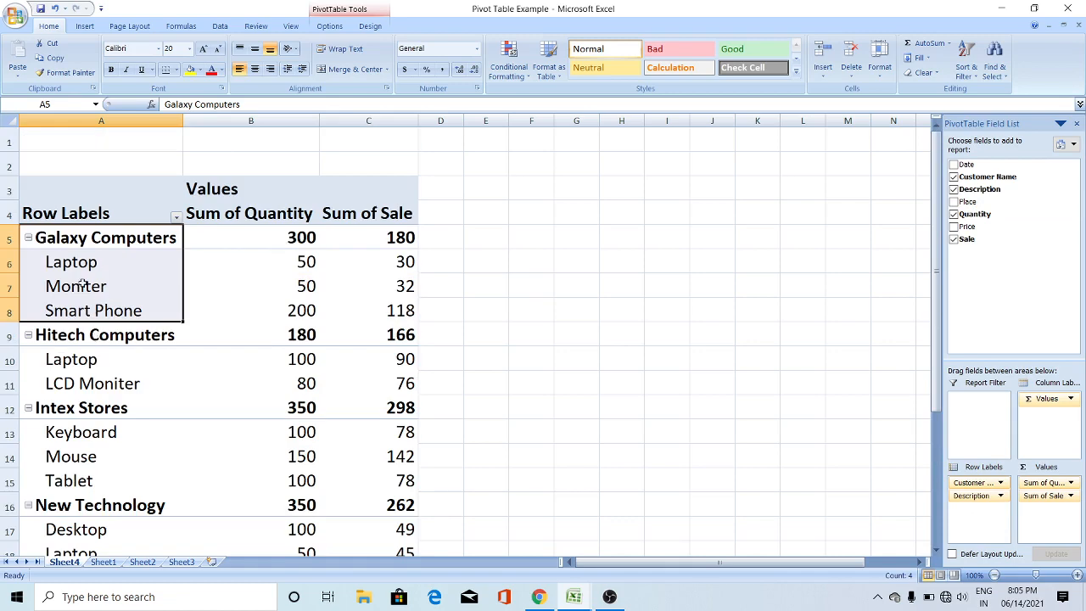
{"action": "scroll", "coordinate": [79, 371], "scroll_direction": "down", "scroll_amount": 2}
{"action": "scroll", "coordinate": [76, 386], "scroll_direction": "up", "scroll_amount": 2}
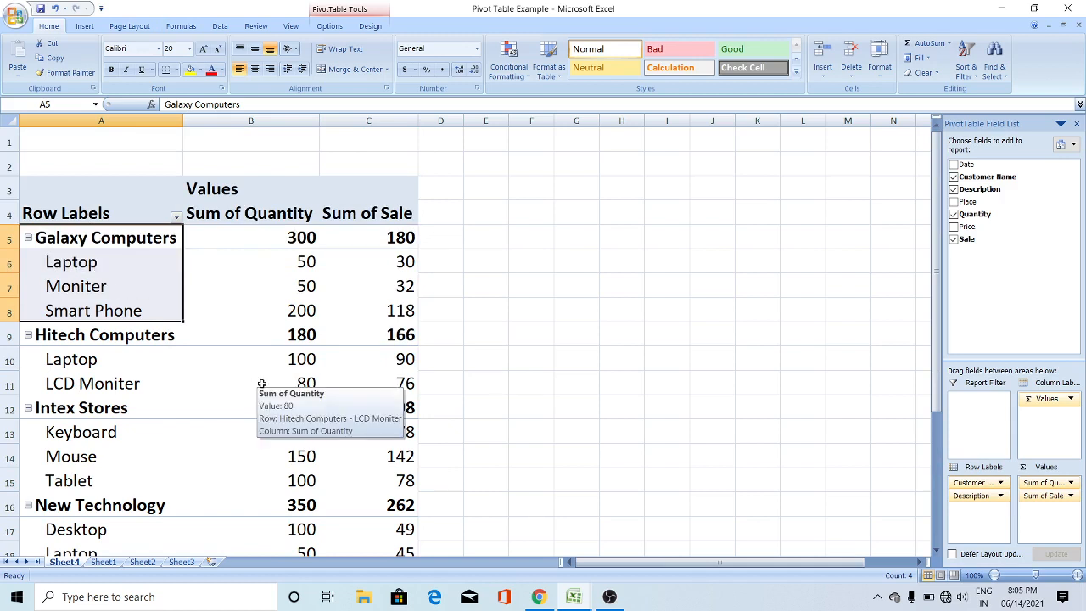
{"action": "scroll", "coordinate": [237, 373], "scroll_direction": "down", "scroll_amount": 2}
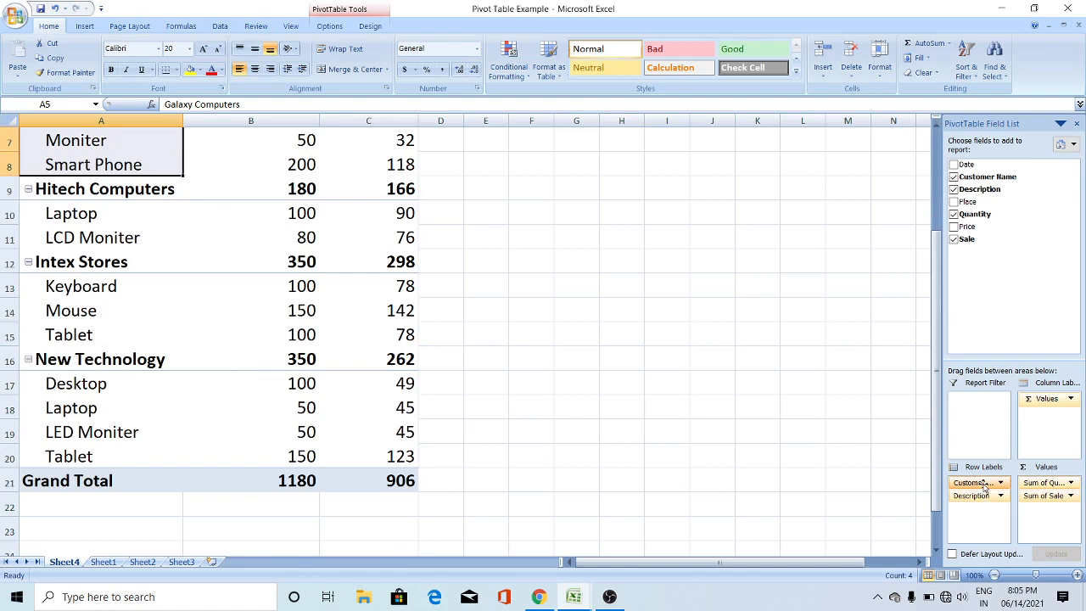
Remove Customer Name from the Row Labels so that only Description groups the PivotTable.
{"action": "left_click_drag", "start_coordinate": [984, 486], "coordinate": [994, 250]}
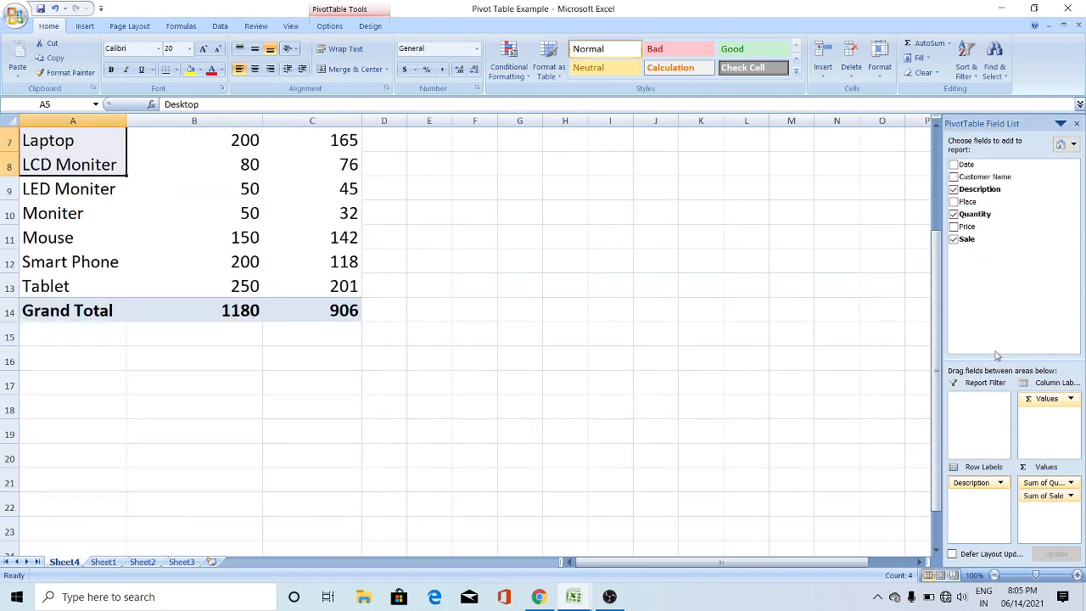
{"action": "scroll", "coordinate": [73, 318], "scroll_direction": "up", "scroll_amount": 2}
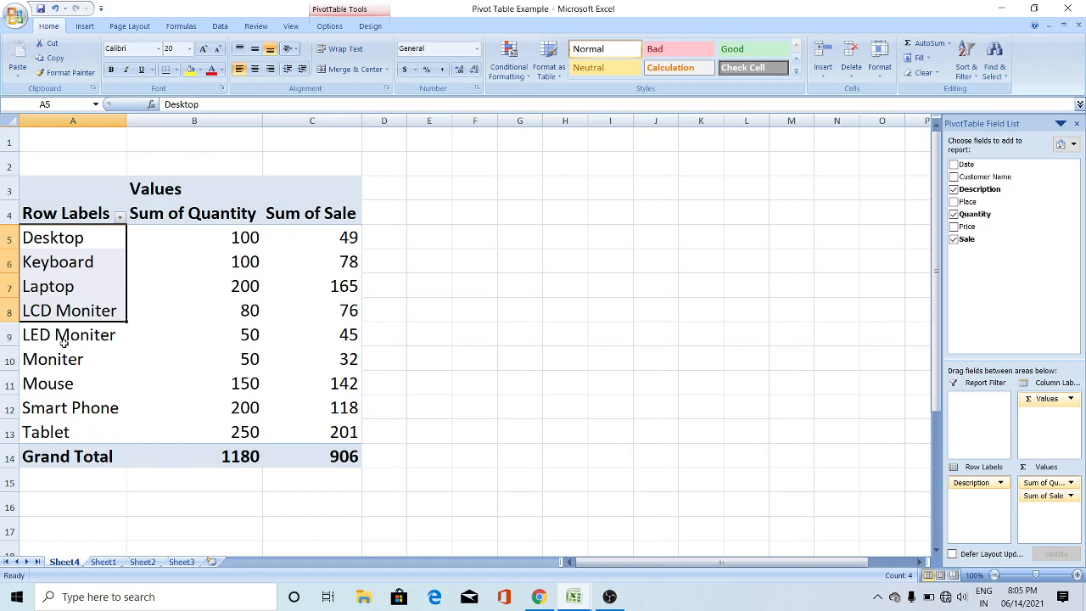
{"action": "mouse_move", "coordinate": [206, 308]}
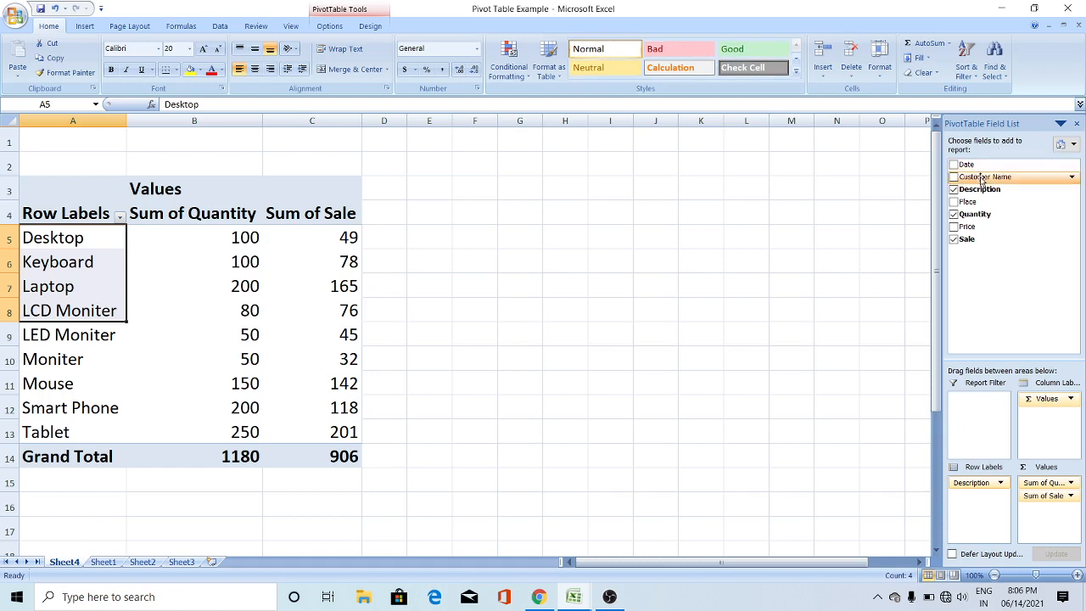
Add Customer Name to the Row Labels below Description and review the customers listed under each item.
{"action": "left_click_drag", "start_coordinate": [981, 180], "coordinate": [977, 502]}
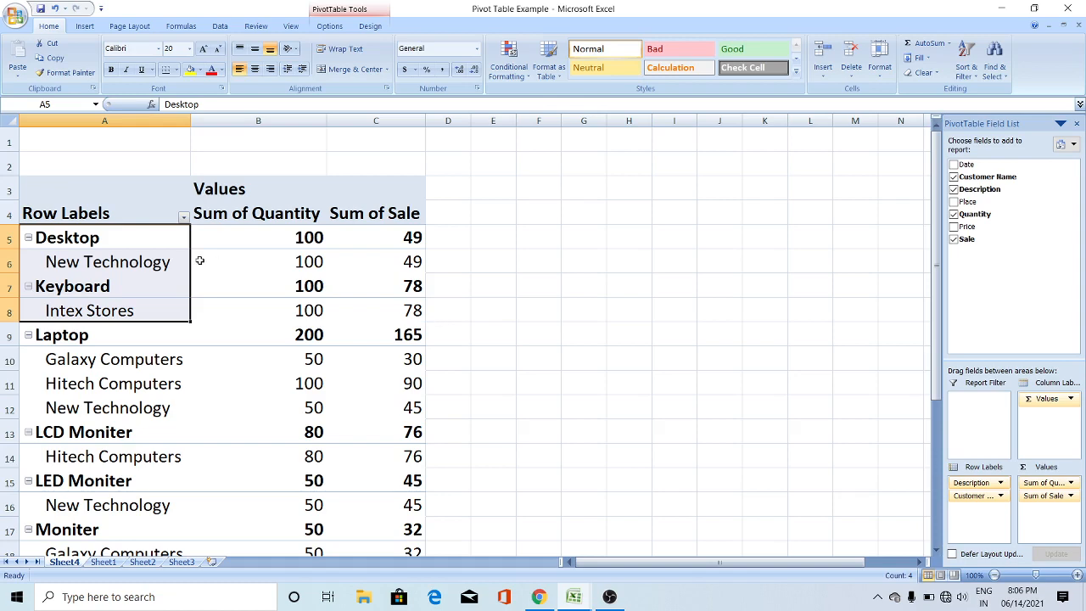
{"action": "scroll", "coordinate": [200, 260], "scroll_direction": "down", "scroll_amount": 2}
{"action": "scroll", "coordinate": [200, 261], "scroll_direction": "down", "scroll_amount": 3}
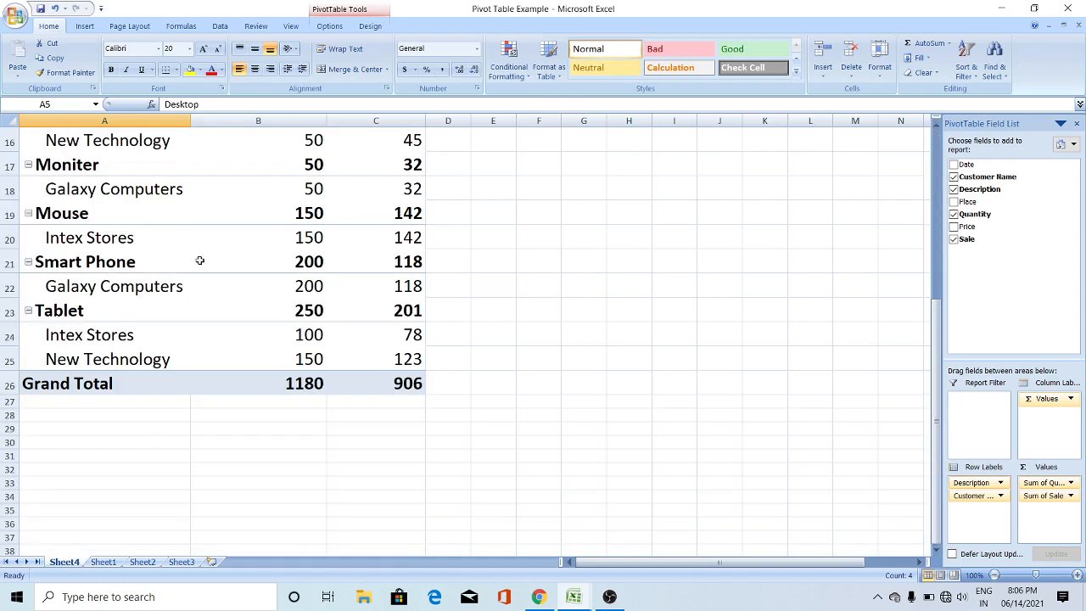
{"action": "scroll", "coordinate": [199, 260], "scroll_direction": "up", "scroll_amount": 3}
{"action": "scroll", "coordinate": [199, 260], "scroll_direction": "up", "scroll_amount": 2}
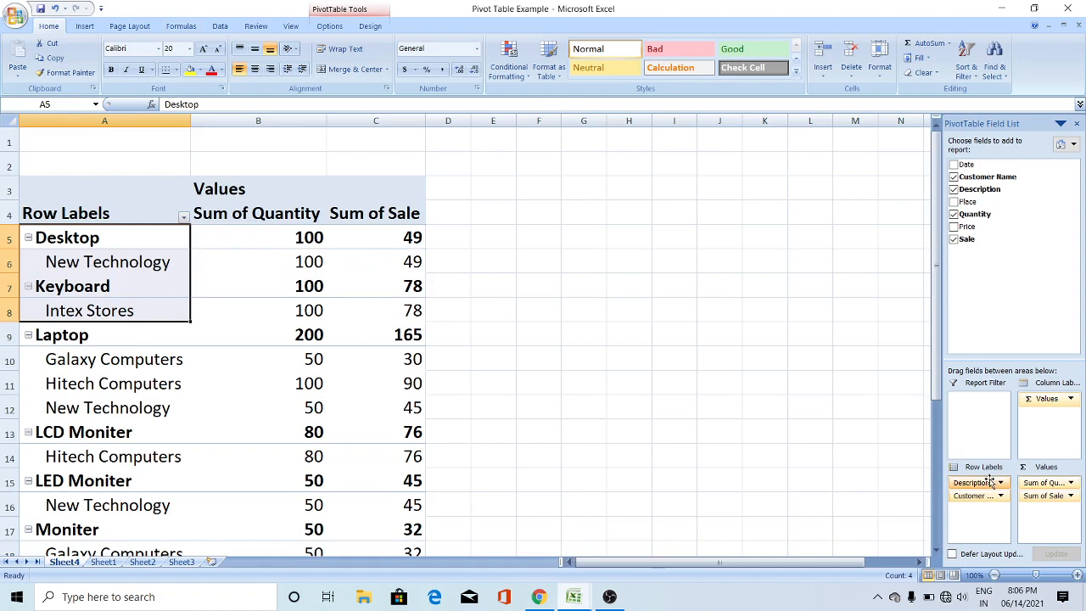
Reorder the Row Labels so that Description sits below Customer Name.
{"action": "left_click_drag", "start_coordinate": [987, 487], "coordinate": [976, 501]}
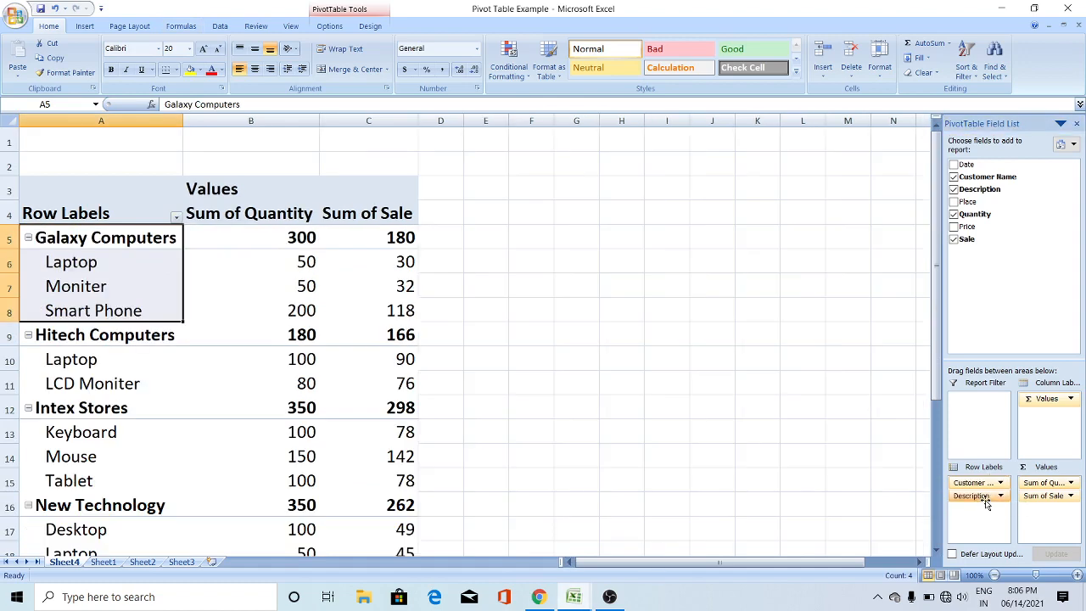
{"action": "scroll", "coordinate": [72, 429], "scroll_direction": "down", "scroll_amount": 2}
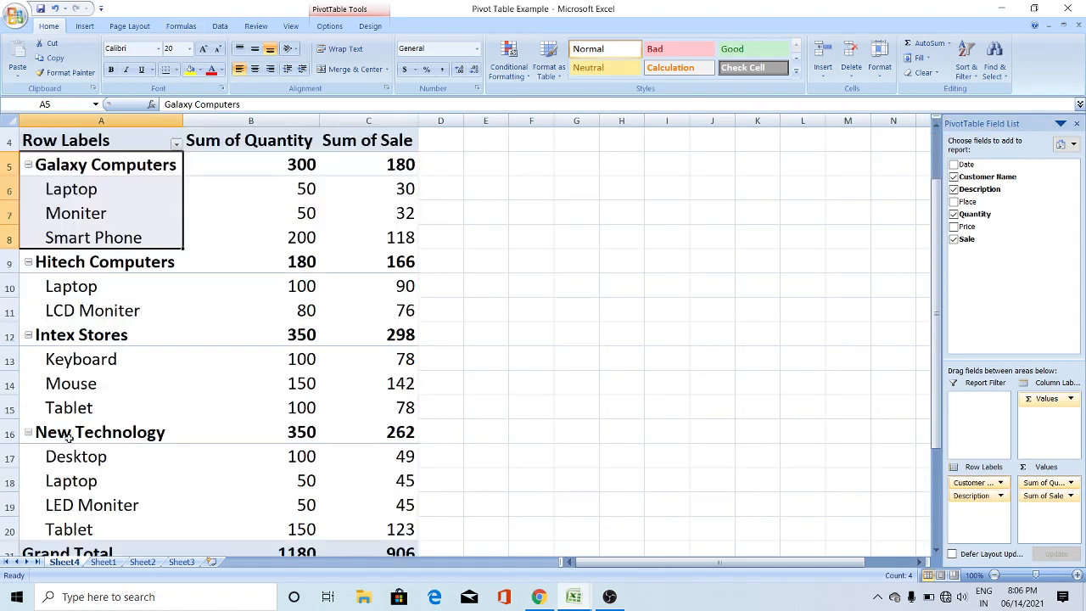
{"action": "scroll", "coordinate": [97, 383], "scroll_direction": "down", "scroll_amount": 1}
{"action": "scroll", "coordinate": [98, 383], "scroll_direction": "up", "scroll_amount": 2}
Check the source data on Sheet1 and clear all row, column and value fields from the PivotTable on Sheet4.
{"action": "left_click", "coordinate": [102, 563]}
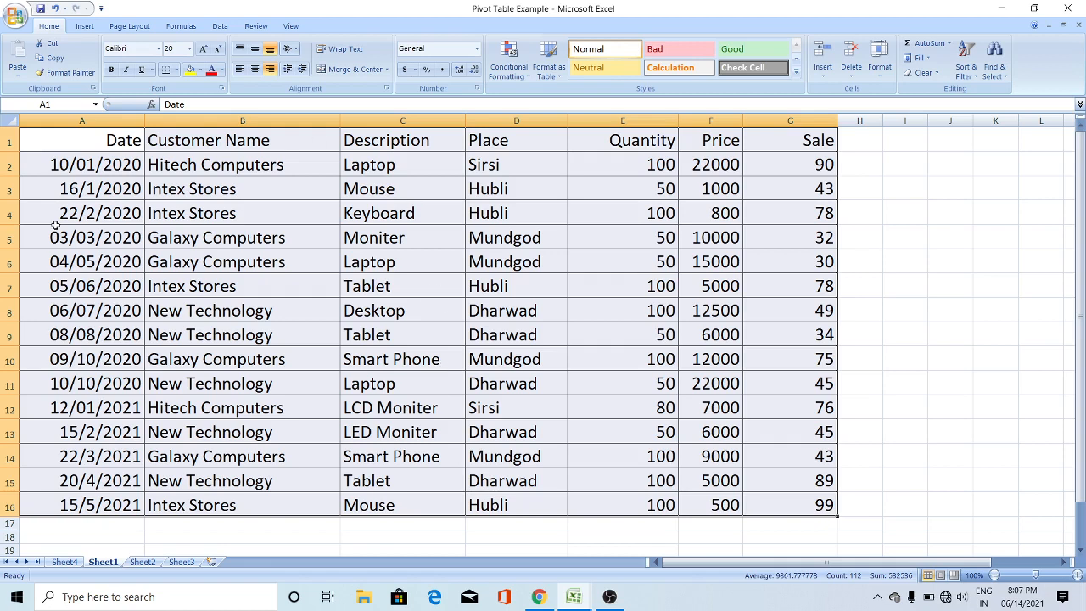
{"action": "left_click", "coordinate": [66, 565]}
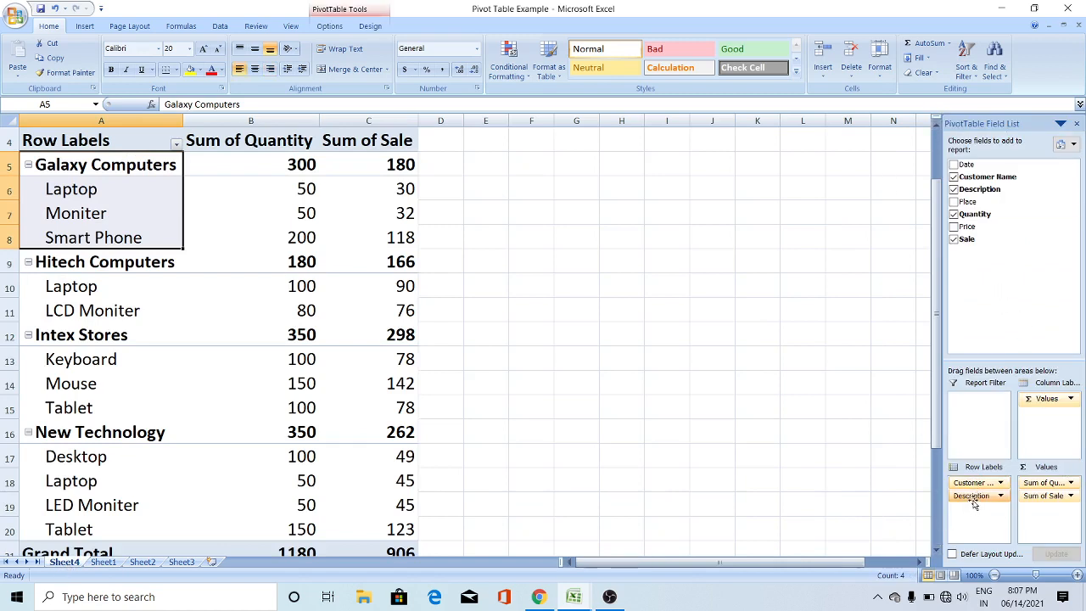
{"action": "left_click_drag", "start_coordinate": [974, 501], "coordinate": [985, 225]}
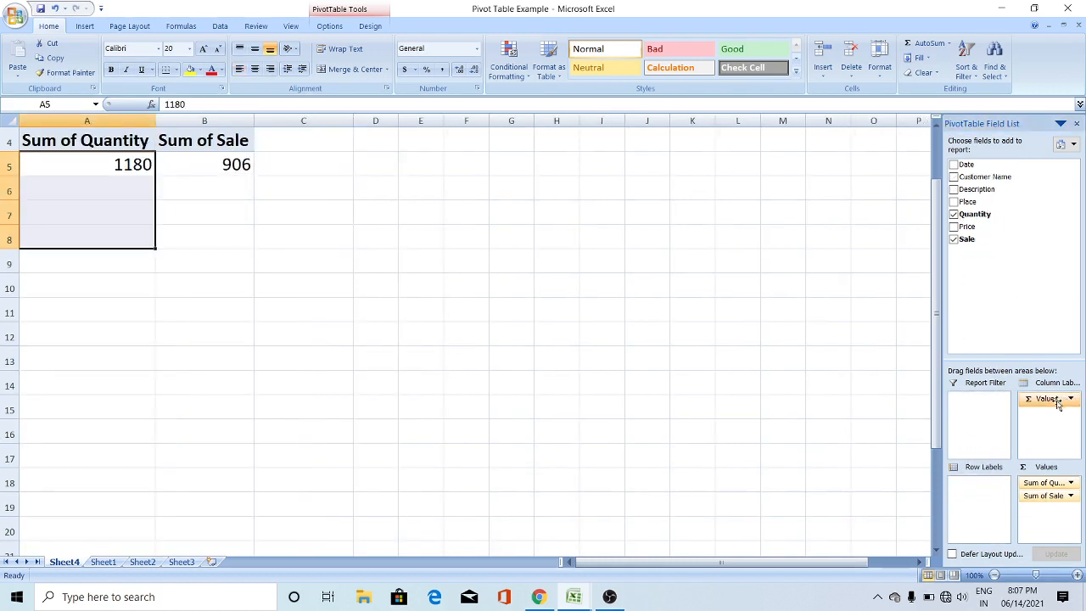
{"action": "left_click_drag", "start_coordinate": [1064, 404], "coordinate": [982, 262]}
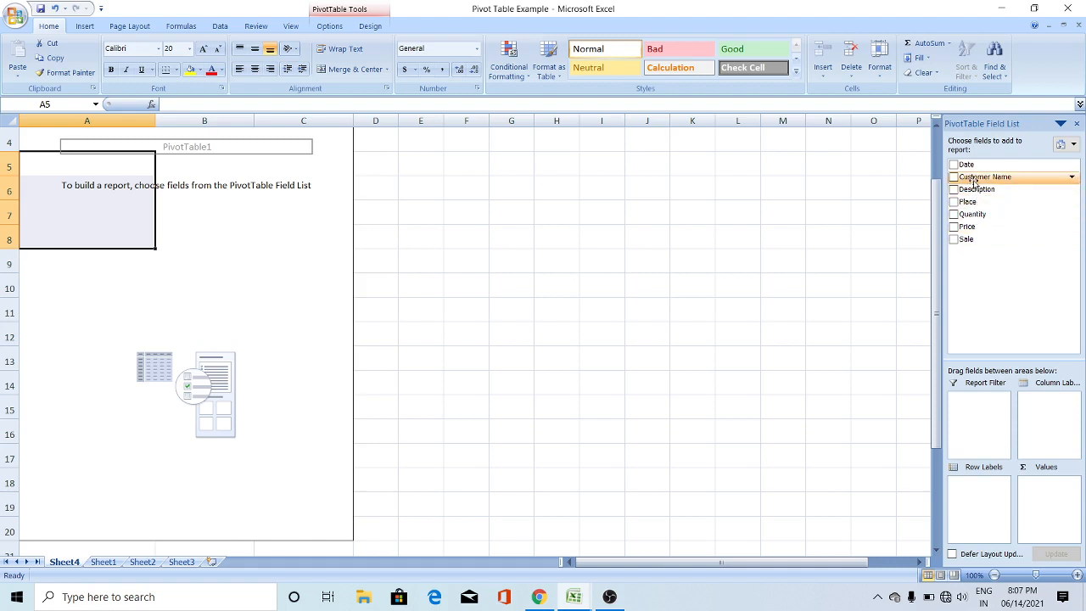
Place Customer Name in the Column Labels and add Sale and Quantity as values.
{"action": "left_click_drag", "start_coordinate": [974, 181], "coordinate": [1039, 399]}
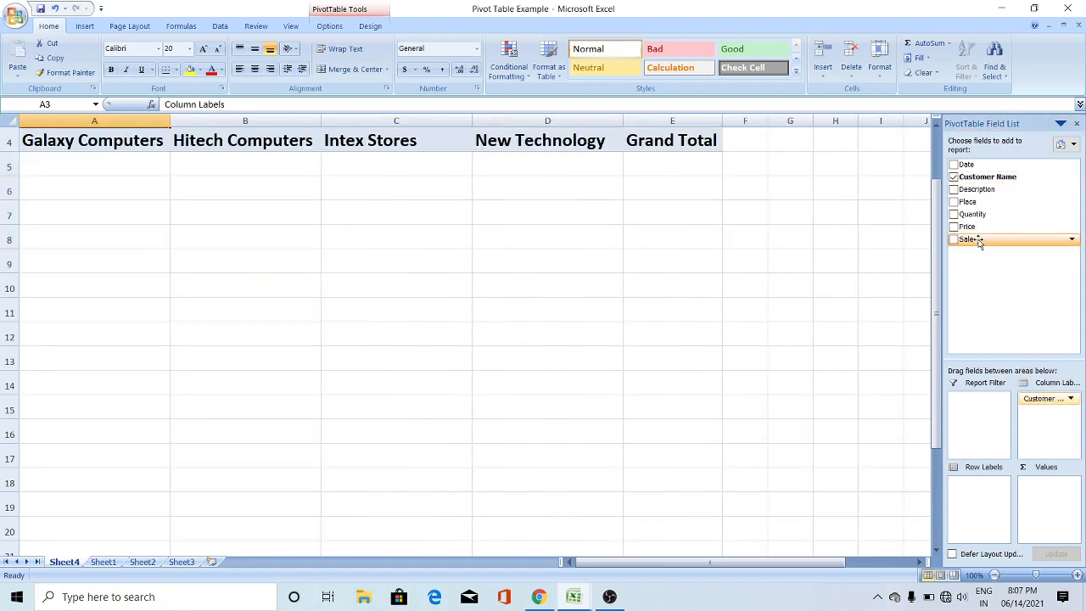
{"action": "left_click_drag", "start_coordinate": [978, 241], "coordinate": [1039, 500]}
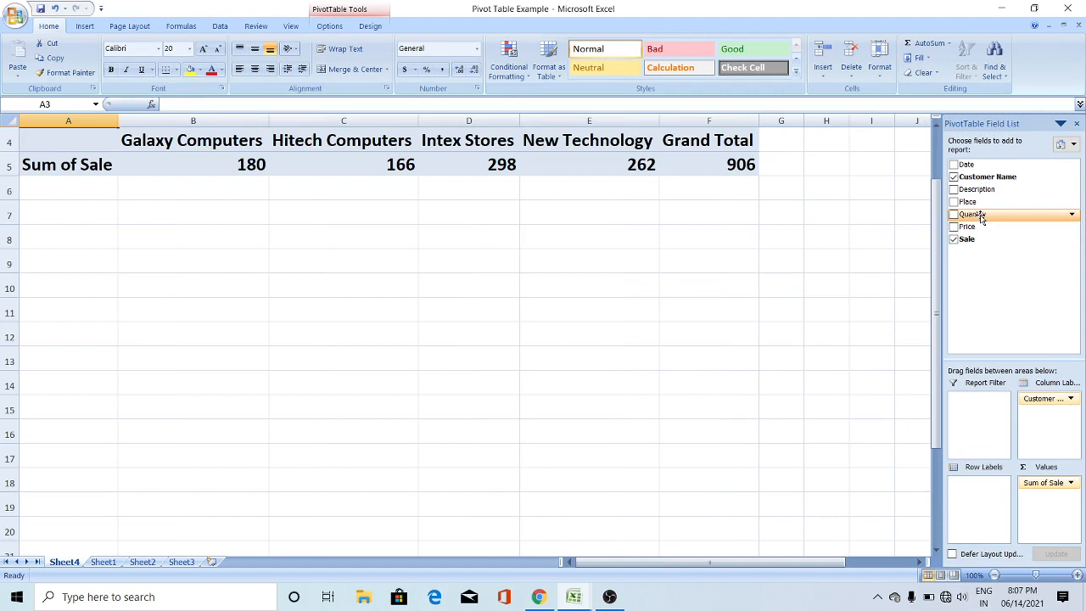
{"action": "left_click_drag", "start_coordinate": [981, 217], "coordinate": [1058, 503]}
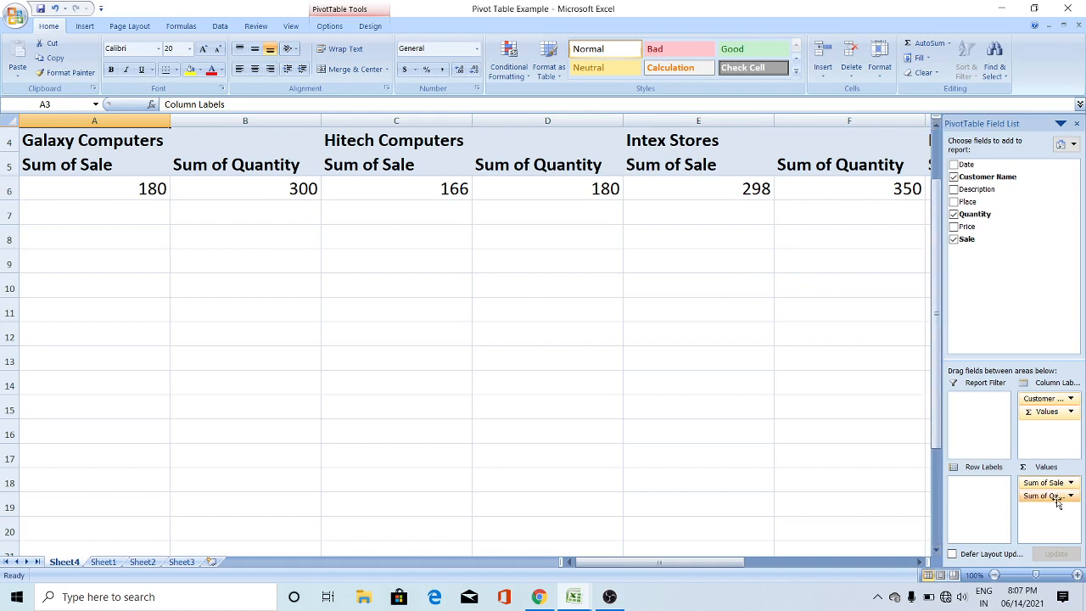
Move Quantity from Values to the Row Labels, replace it there with Place, and review sales by place and customer.
{"action": "left_click_drag", "start_coordinate": [1054, 503], "coordinate": [980, 489]}
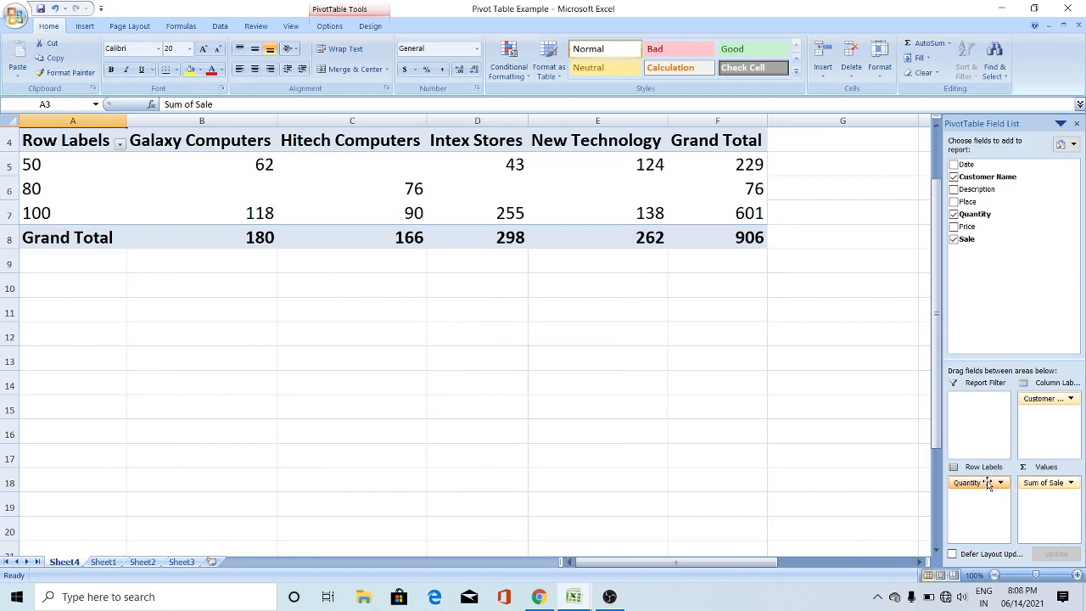
{"action": "mouse_move", "coordinate": [987, 483]}
{"action": "left_mouse_down"}
{"action": "mouse_move", "coordinate": [994, 267]}
{"action": "mouse_move", "coordinate": [970, 211]}
{"action": "mouse_move", "coordinate": [965, 368]}
{"action": "mouse_move", "coordinate": [987, 499]}
{"action": "left_mouse_up"}
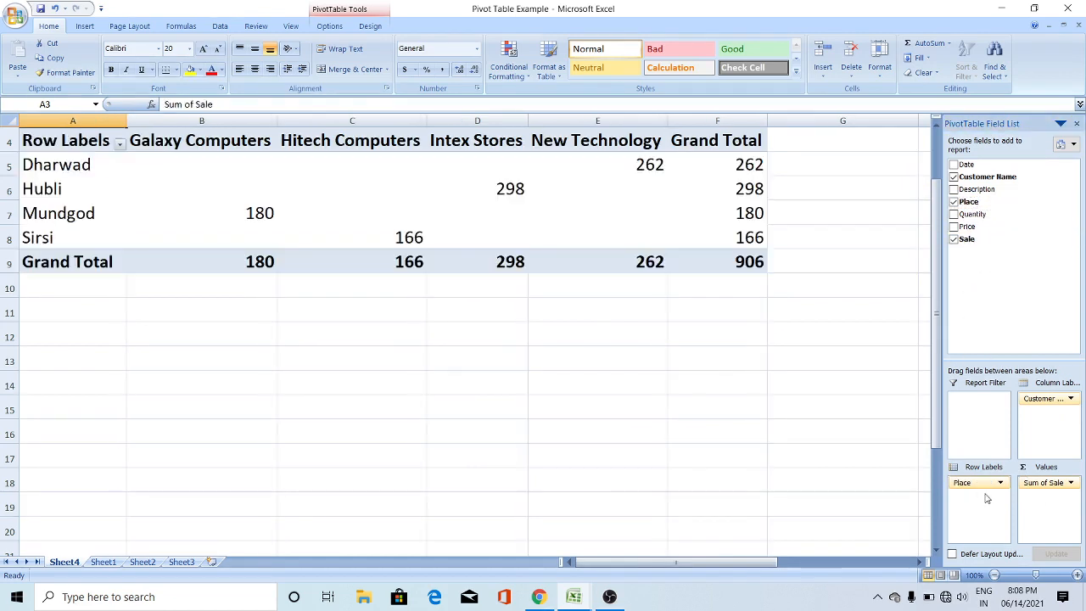
{"action": "mouse_move", "coordinate": [181, 243]}
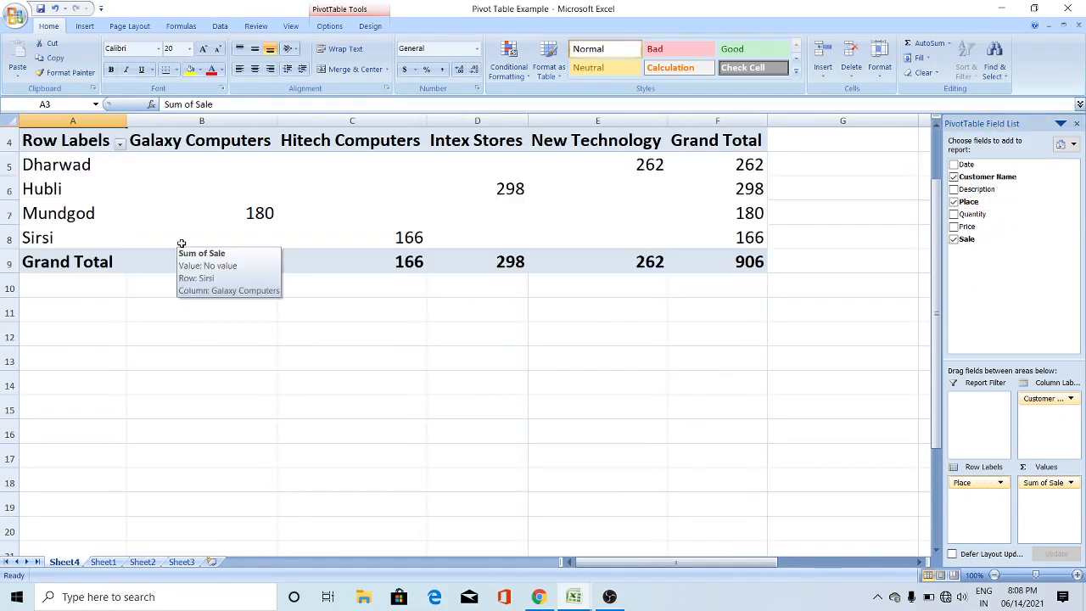
{"action": "mouse_move", "coordinate": [51, 174]}
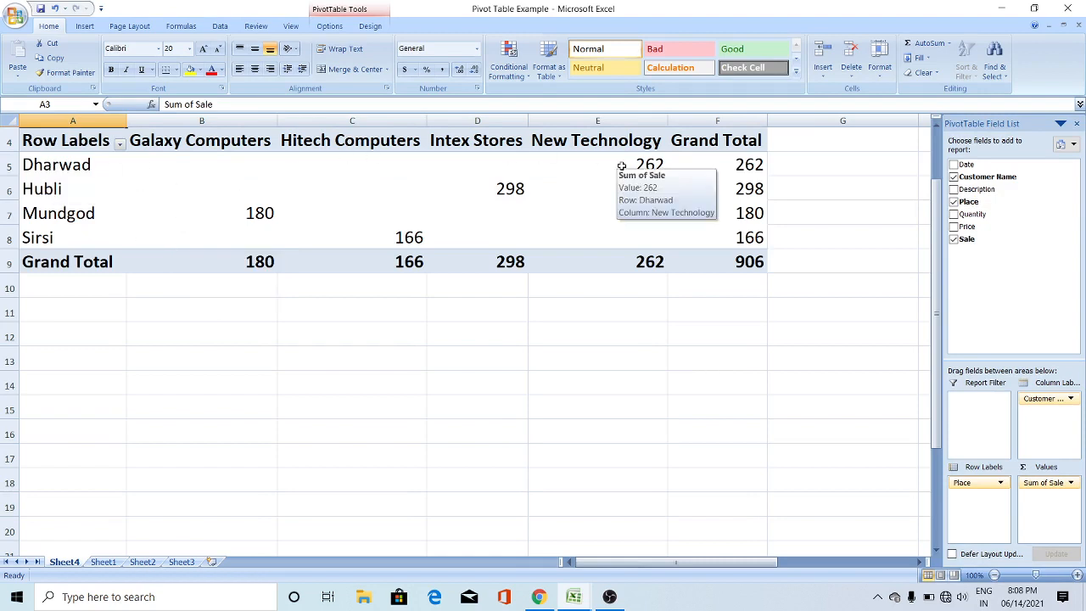
{"action": "mouse_move", "coordinate": [669, 168]}
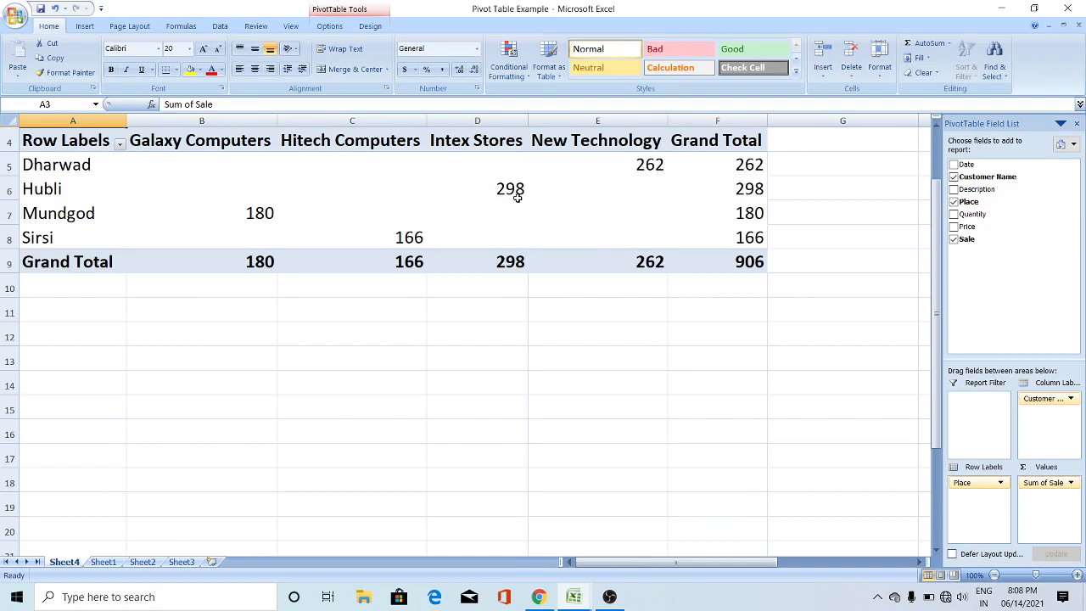
{"action": "mouse_move", "coordinate": [516, 196]}
Remove Customer Name from the Column Labels, Place from the Row Labels and Sum of Sale from Values.
{"action": "left_click_drag", "start_coordinate": [1046, 401], "coordinate": [965, 254]}
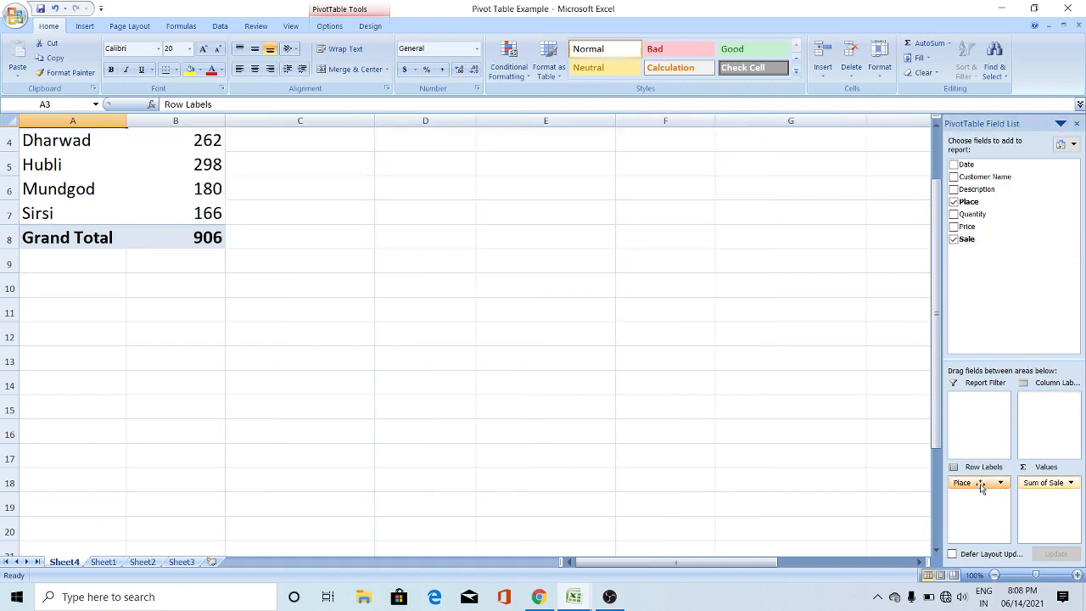
{"action": "left_click_drag", "start_coordinate": [981, 486], "coordinate": [982, 249]}
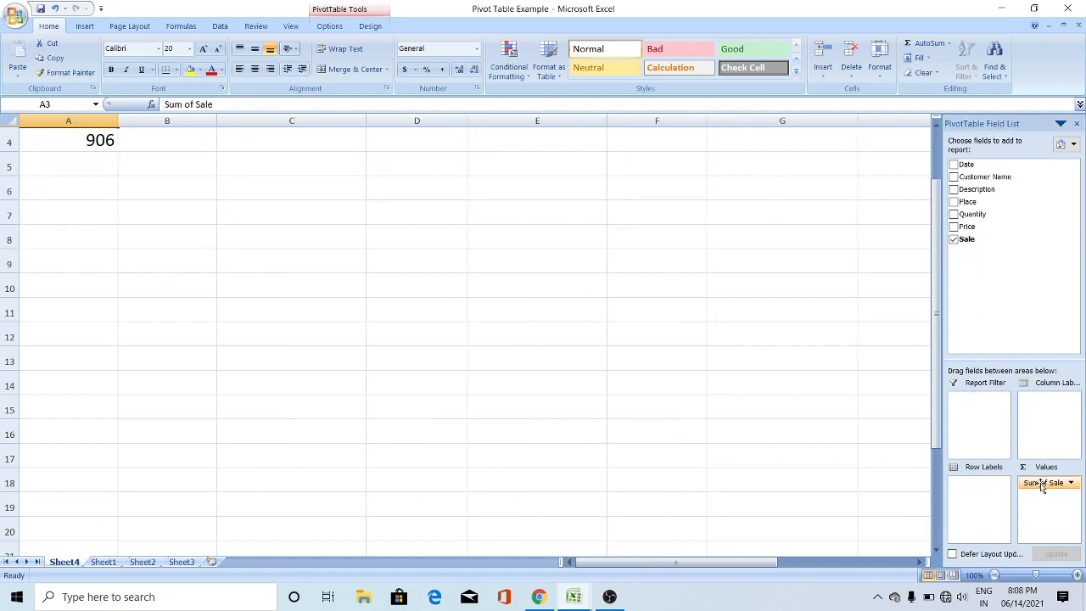
{"action": "left_click_drag", "start_coordinate": [1042, 485], "coordinate": [985, 293]}
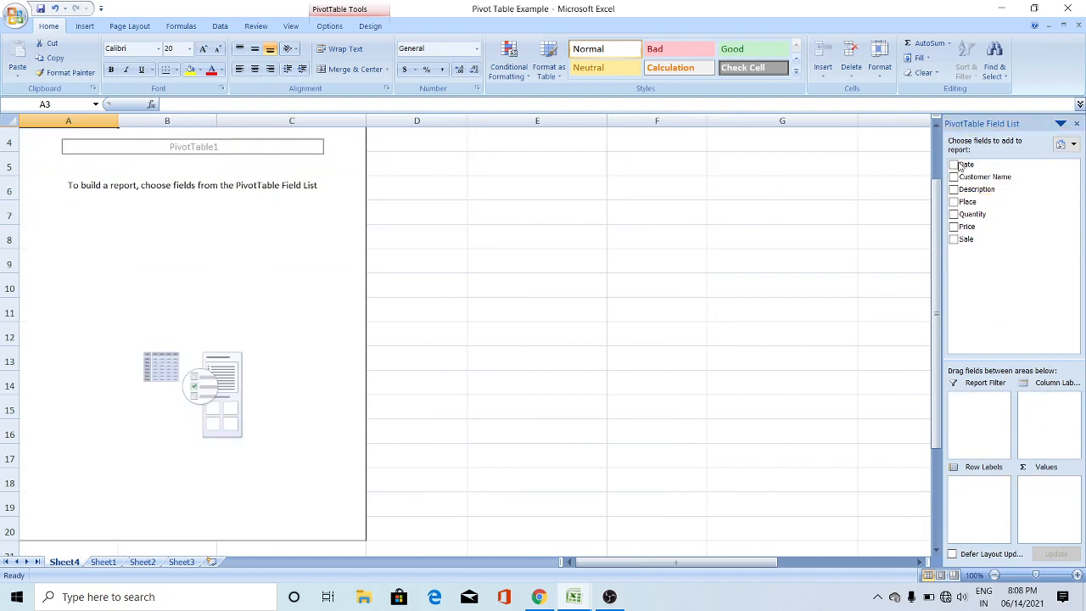
Place Date in the Row Labels, Place in the Column Labels and Sale in Values, and slightly widen the Grand Total column.
{"action": "left_click_drag", "start_coordinate": [965, 166], "coordinate": [963, 486]}
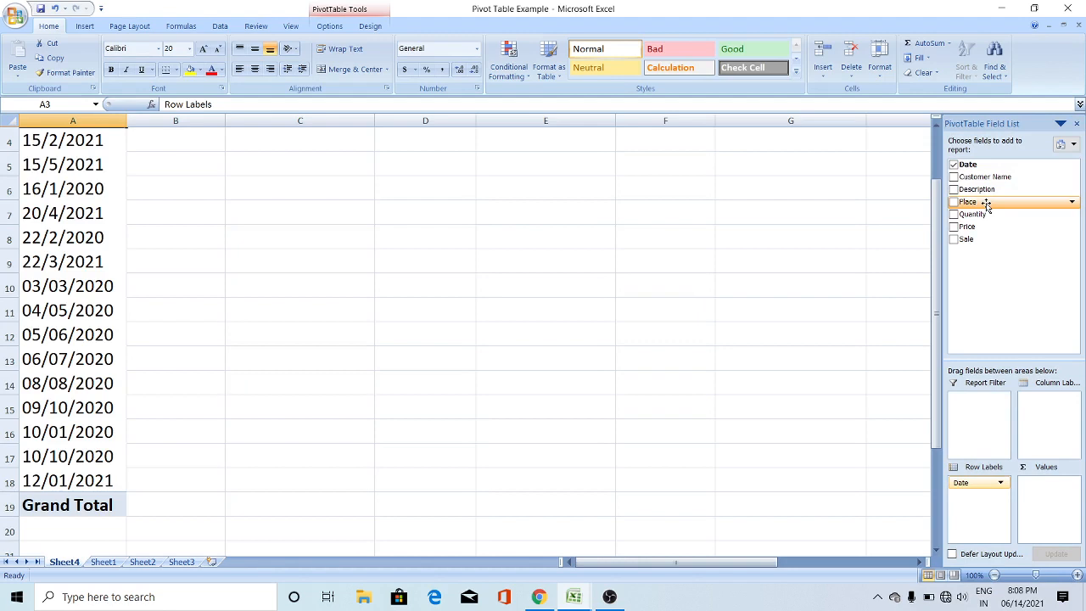
{"action": "left_click_drag", "start_coordinate": [986, 203], "coordinate": [1037, 406]}
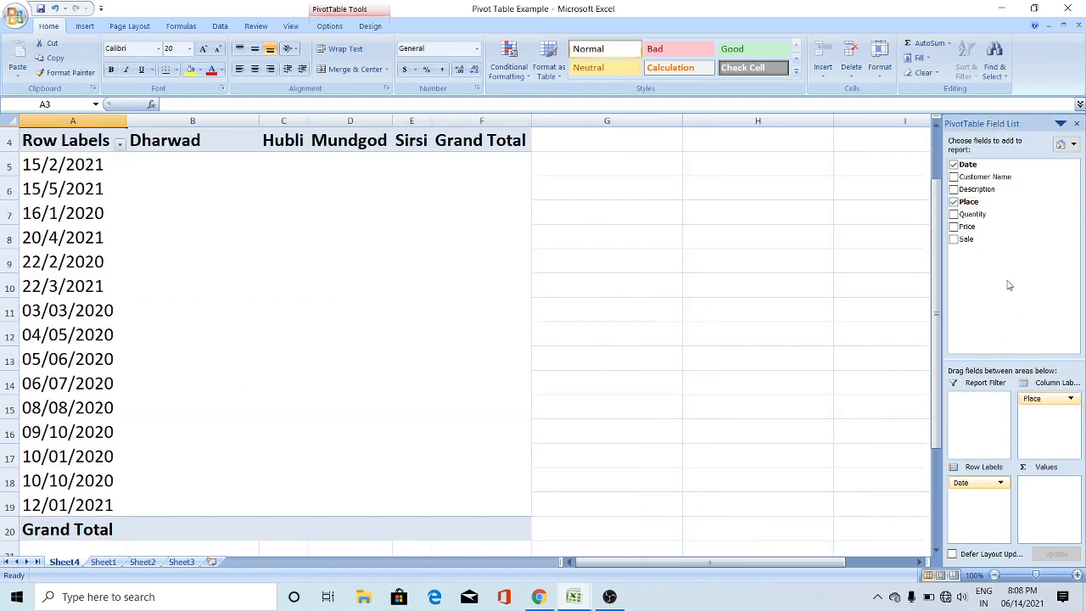
{"action": "left_click_drag", "start_coordinate": [967, 241], "coordinate": [1041, 515]}
{"action": "scroll", "coordinate": [698, 323], "scroll_direction": "down", "scroll_amount": 1}
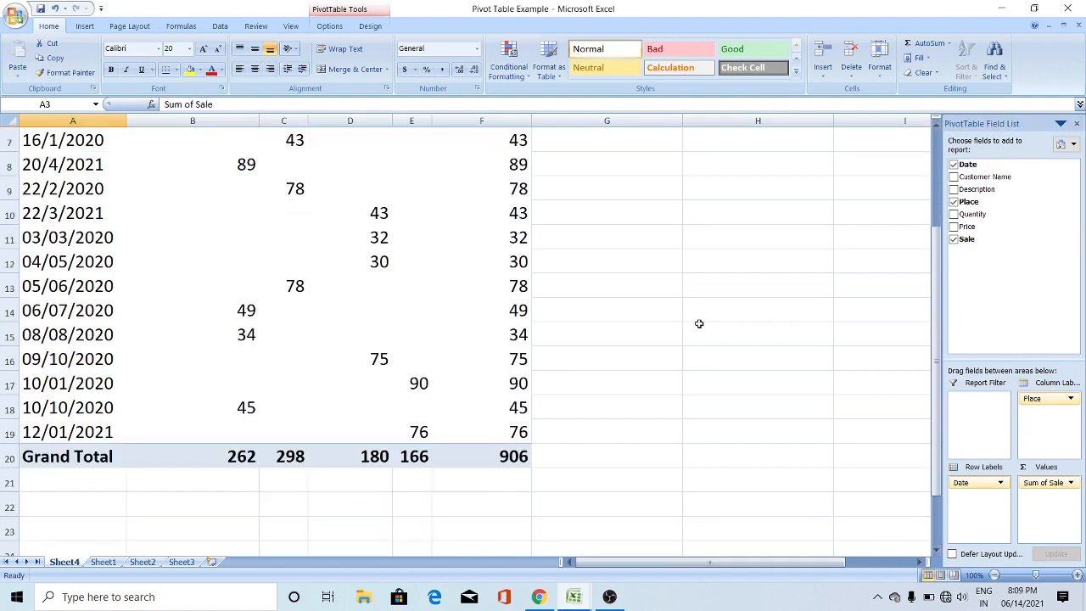
{"action": "scroll", "coordinate": [698, 322], "scroll_direction": "up", "scroll_amount": 1}
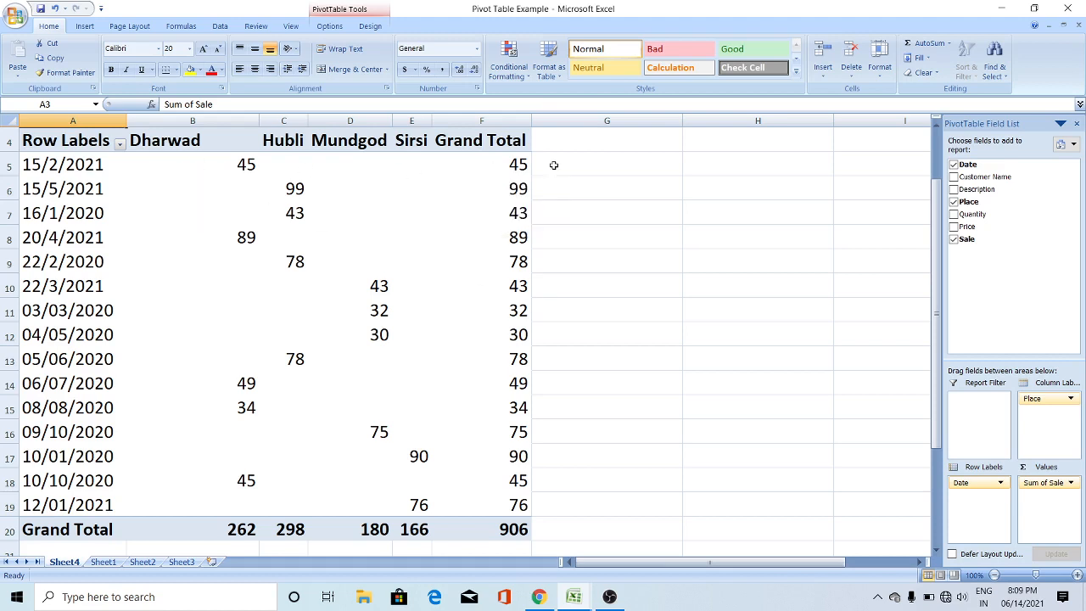
{"action": "left_click_drag", "start_coordinate": [533, 120], "coordinate": [553, 120]}
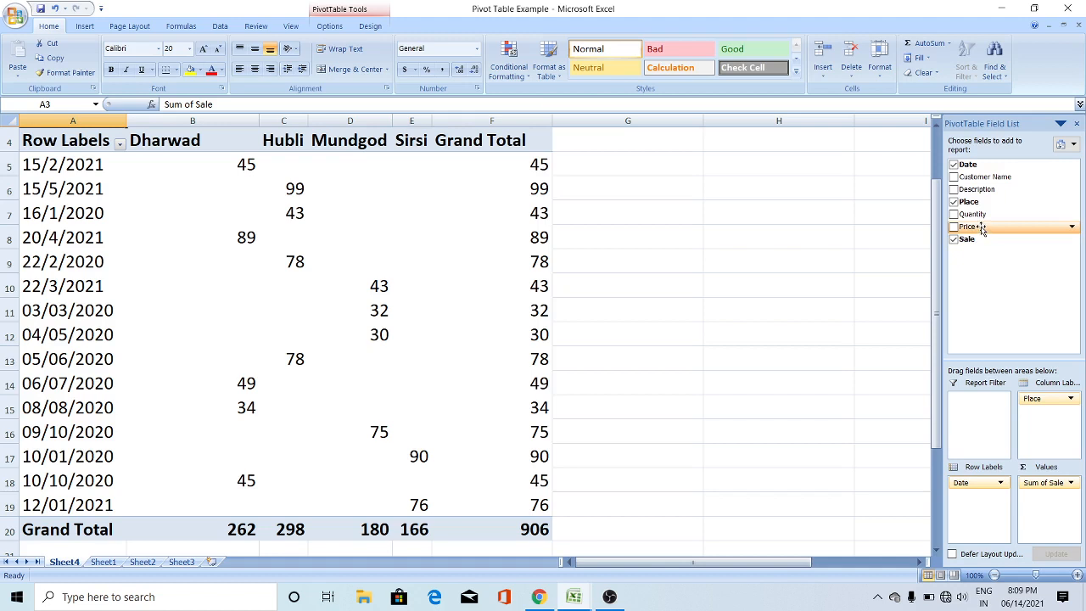
Add Price to the PivotTable values, then remove Sum of Sale so only price is summarized by date and place.
{"action": "left_click_drag", "start_coordinate": [982, 229], "coordinate": [1041, 496]}
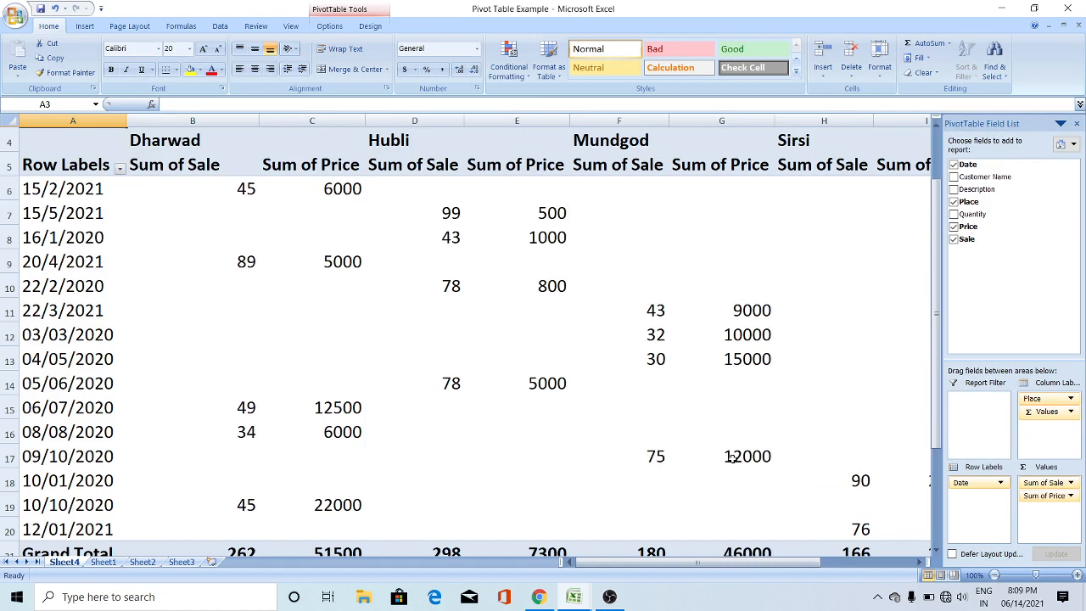
{"action": "mouse_move", "coordinate": [731, 458]}
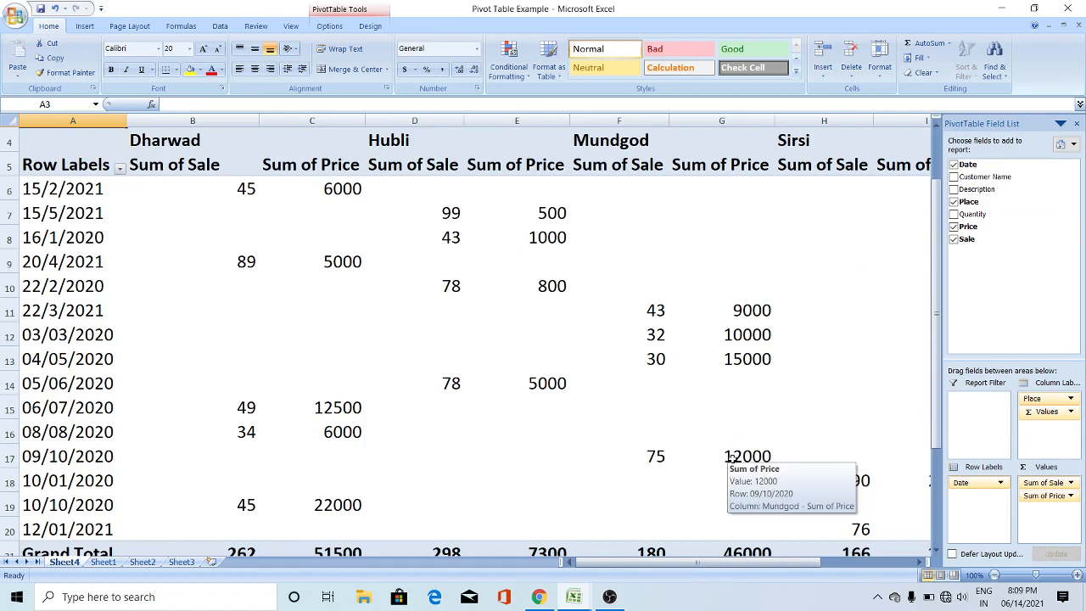
{"action": "left_click_drag", "start_coordinate": [1057, 485], "coordinate": [984, 248]}
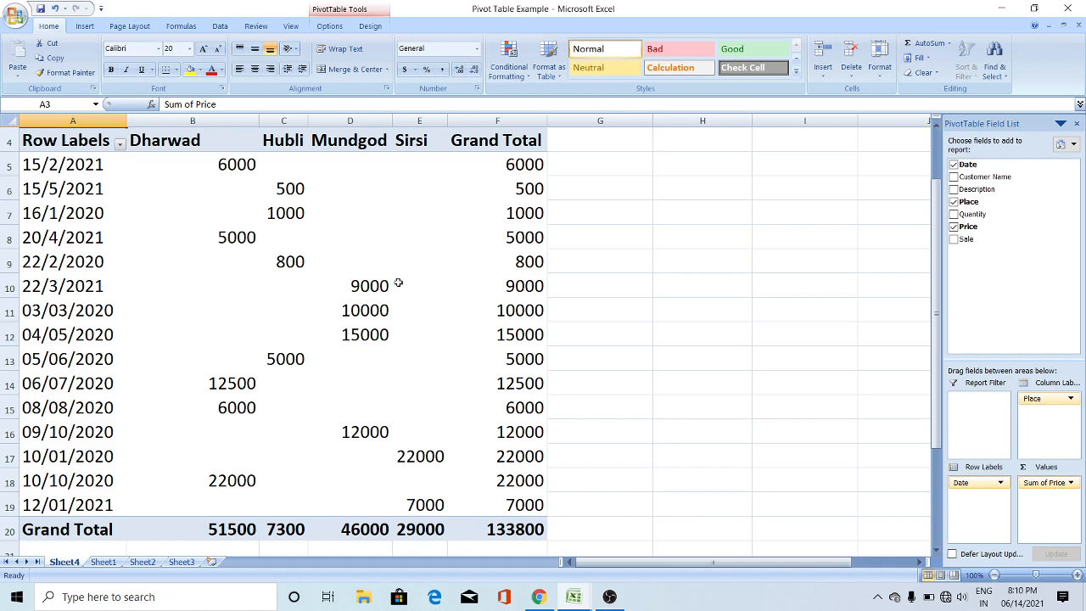
{"action": "mouse_move", "coordinate": [348, 216]}
Remove Sum of Price from Values, Place from the Column Labels and Date from the Row Labels.
{"action": "left_click_drag", "start_coordinate": [1047, 486], "coordinate": [984, 259]}
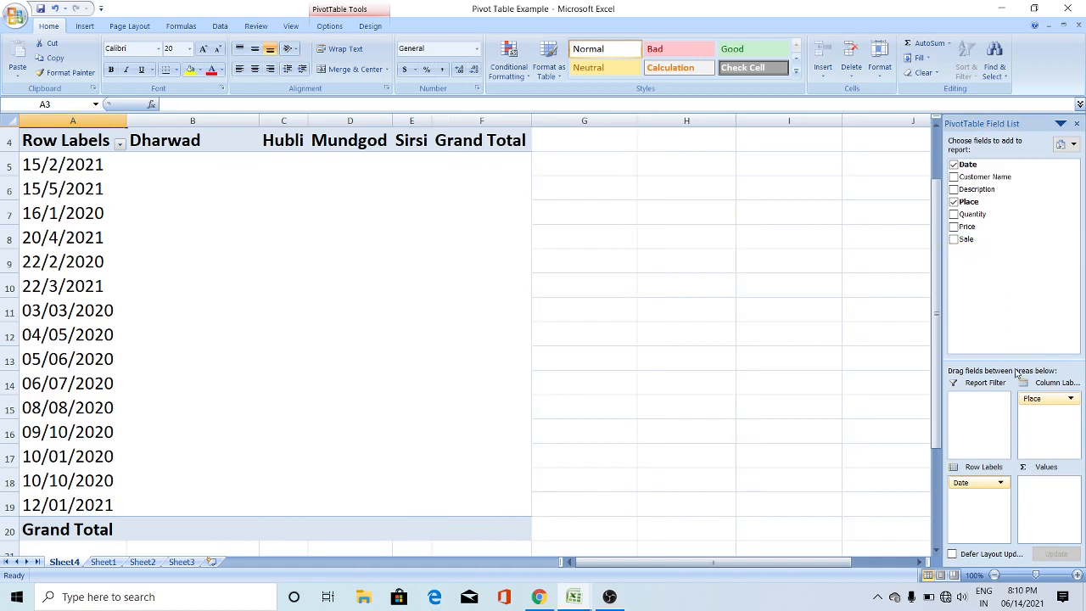
{"action": "left_click_drag", "start_coordinate": [1049, 409], "coordinate": [985, 246]}
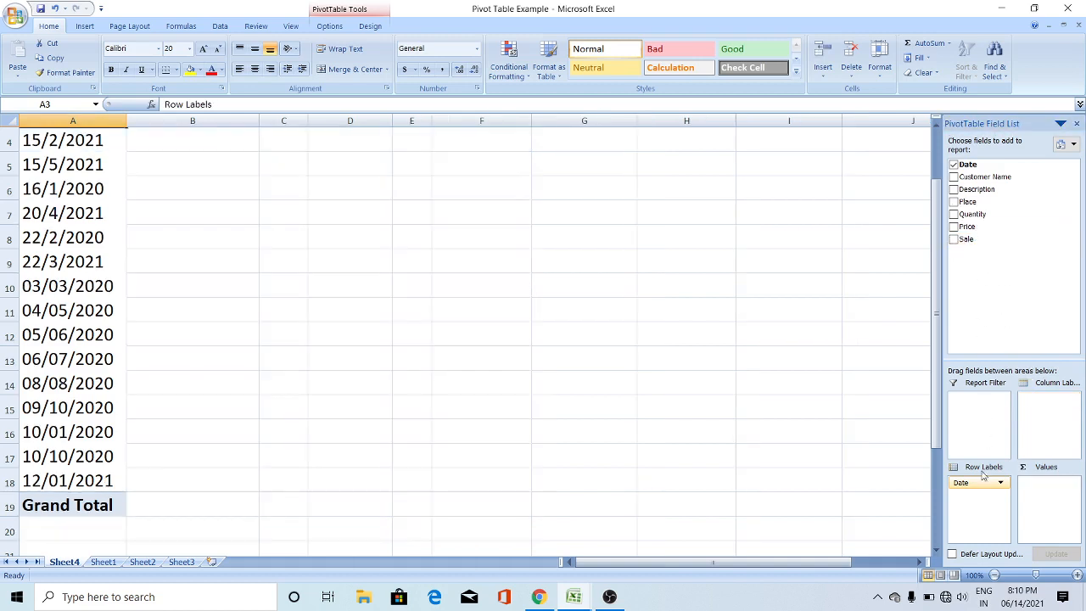
{"action": "left_click_drag", "start_coordinate": [982, 485], "coordinate": [970, 260]}
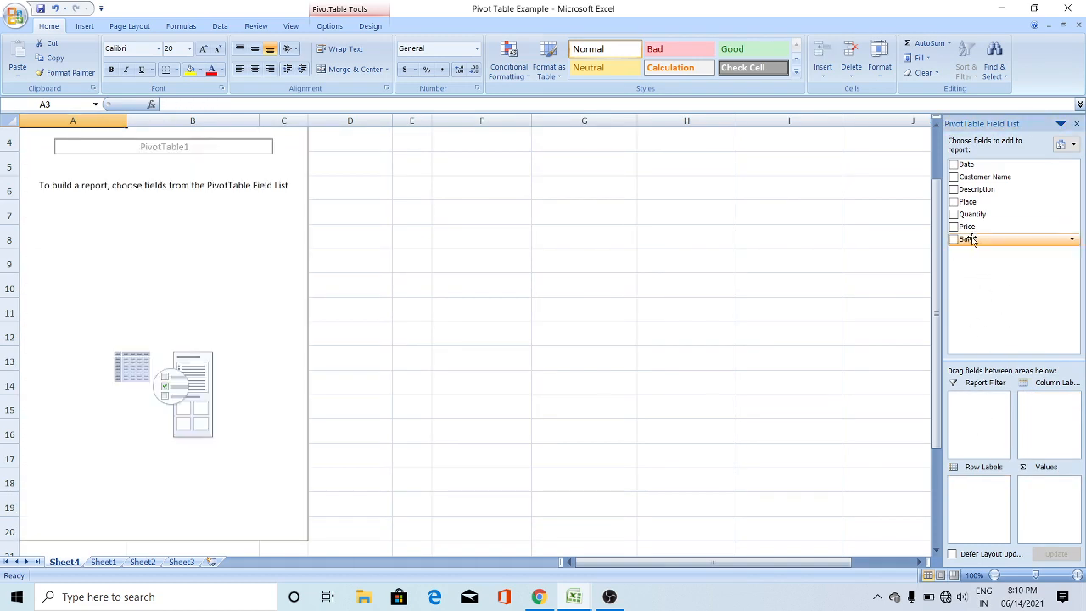
Place Customer Name in the Row Labels and Sale in Values, and review the sales per customer.
{"action": "left_click_drag", "start_coordinate": [984, 177], "coordinate": [979, 495]}
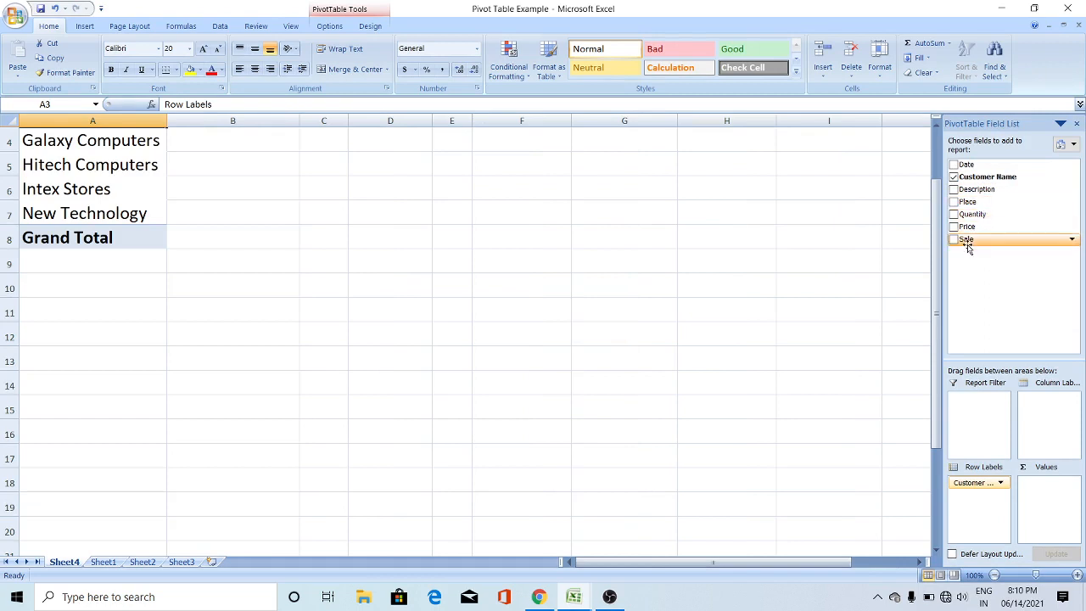
{"action": "left_click_drag", "start_coordinate": [967, 242], "coordinate": [1046, 494]}
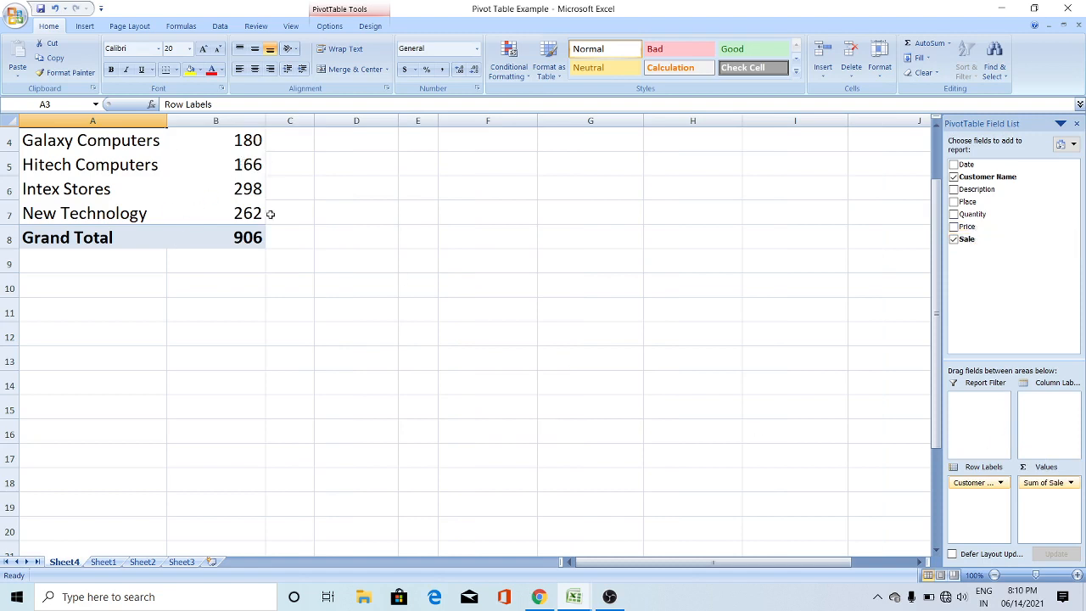
{"action": "scroll", "coordinate": [243, 236], "scroll_direction": "up", "scroll_amount": 1}
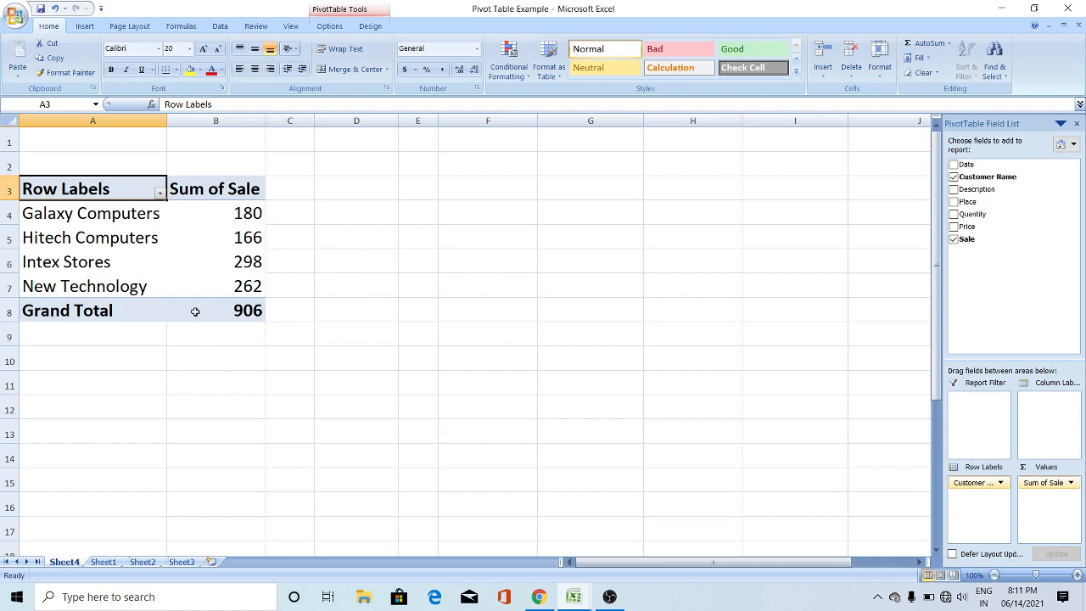
{"action": "mouse_move", "coordinate": [198, 320]}
Close the Pivot Table Example and EXPLAINATION 4TH SEM BCOM workbooks without saving changes.
{"action": "left_click", "coordinate": [84, 26]}
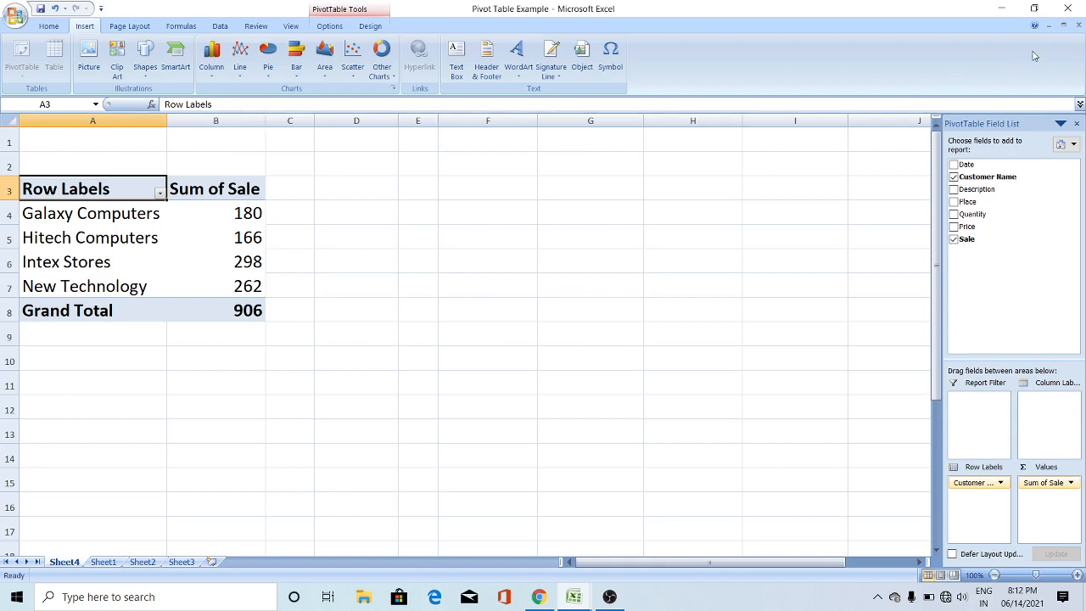
{"action": "left_click", "coordinate": [1068, 8]}
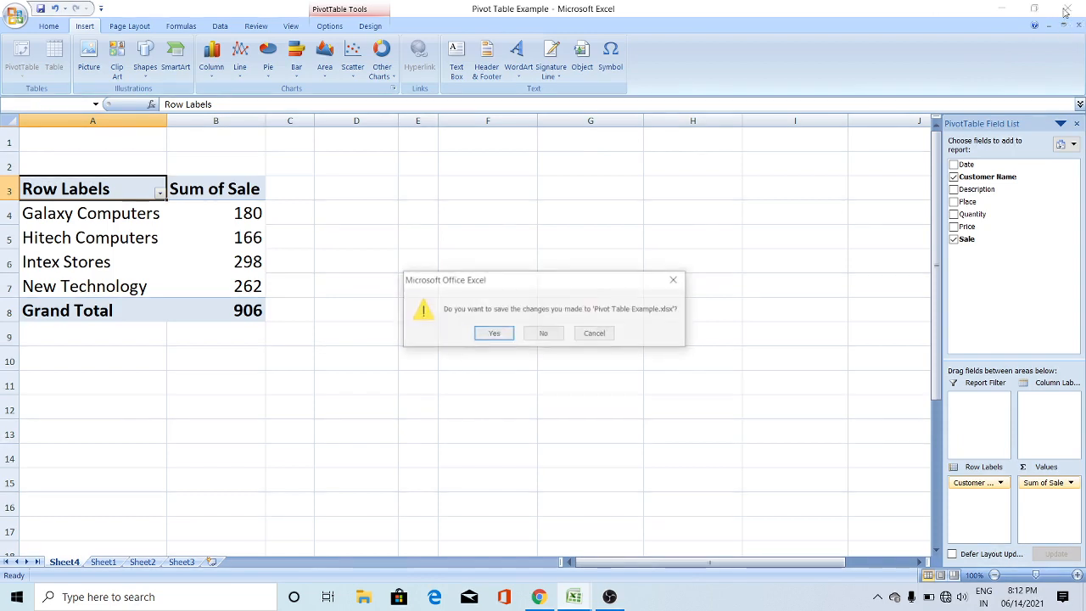
{"action": "left_click", "coordinate": [544, 333]}
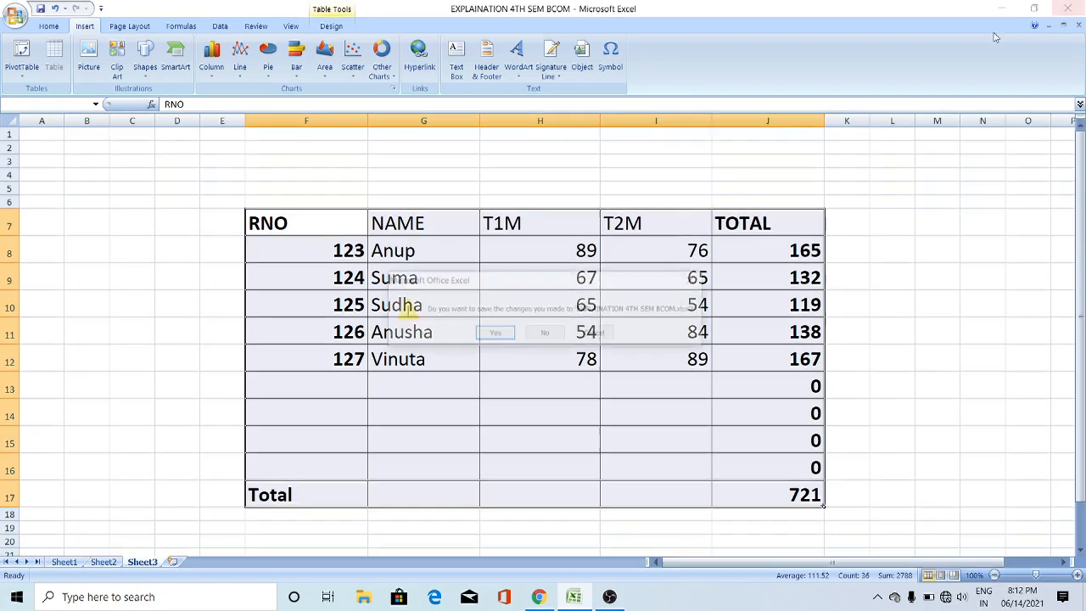
{"action": "left_click", "coordinate": [543, 334]}
{"action": "mouse_move", "coordinate": [574, 597]}
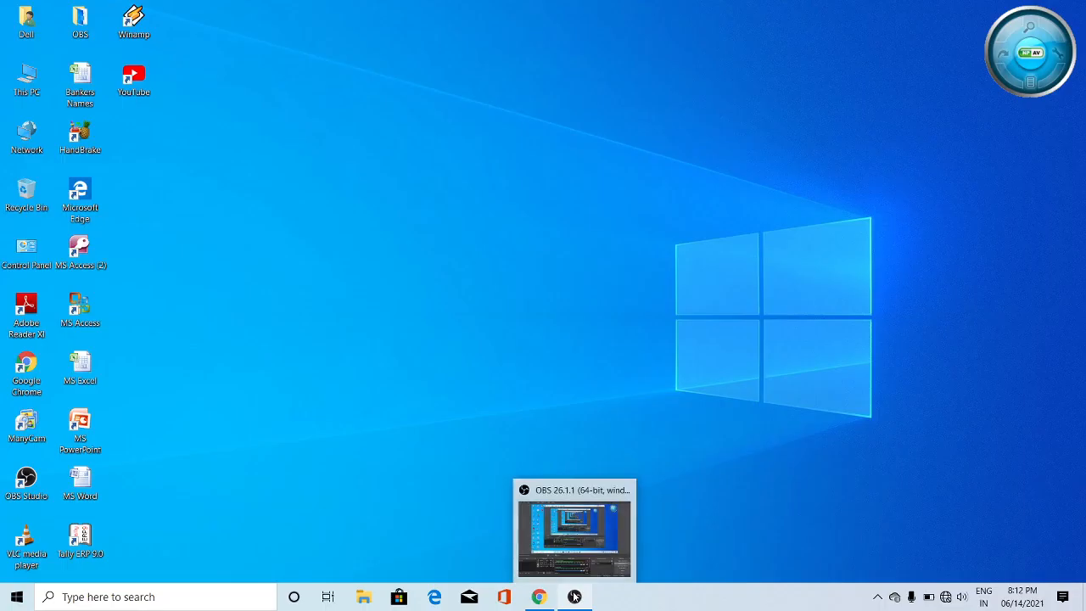